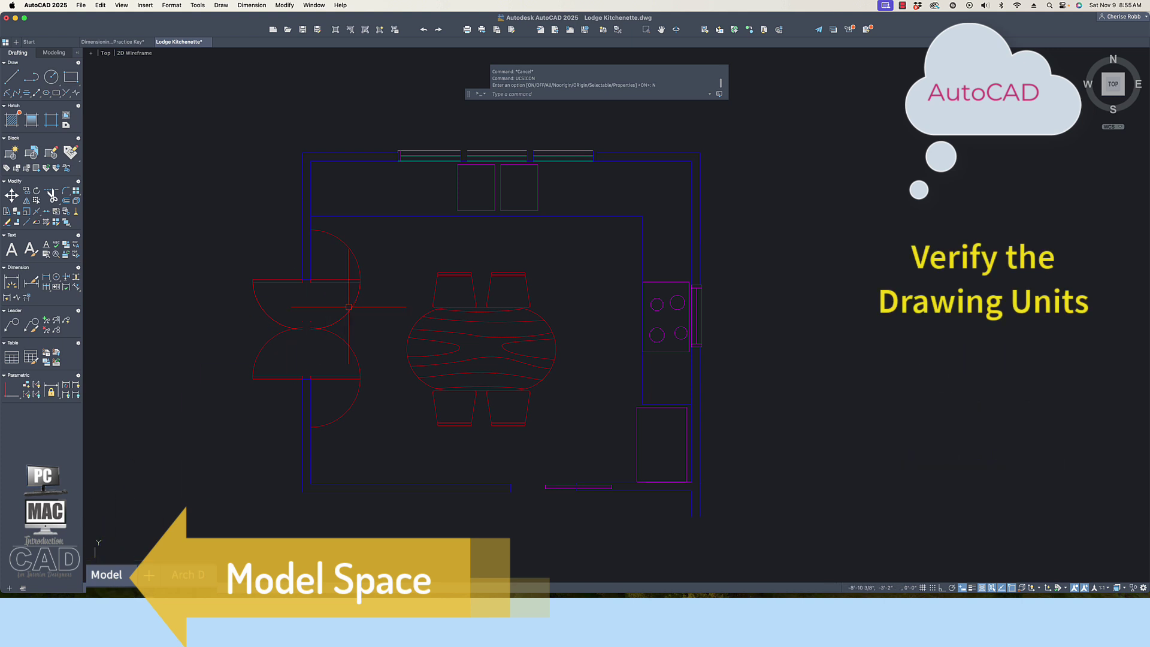
Set the Architectural length precision to 0'-0 1/64" with the UNITS command
type("units")
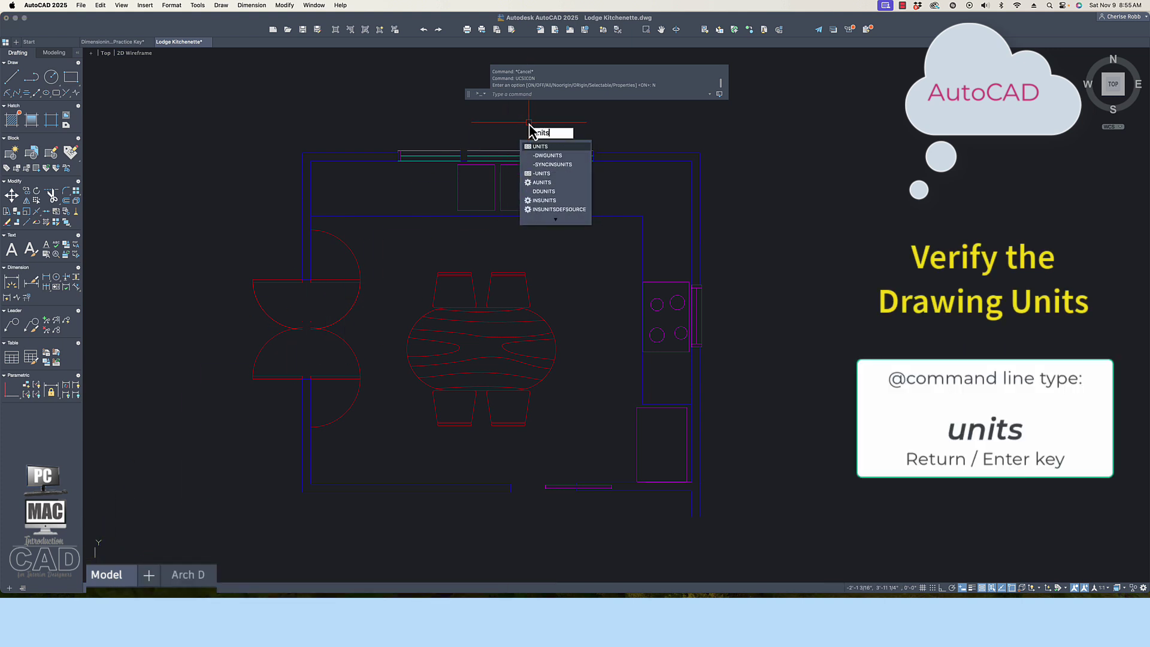
key("Return")
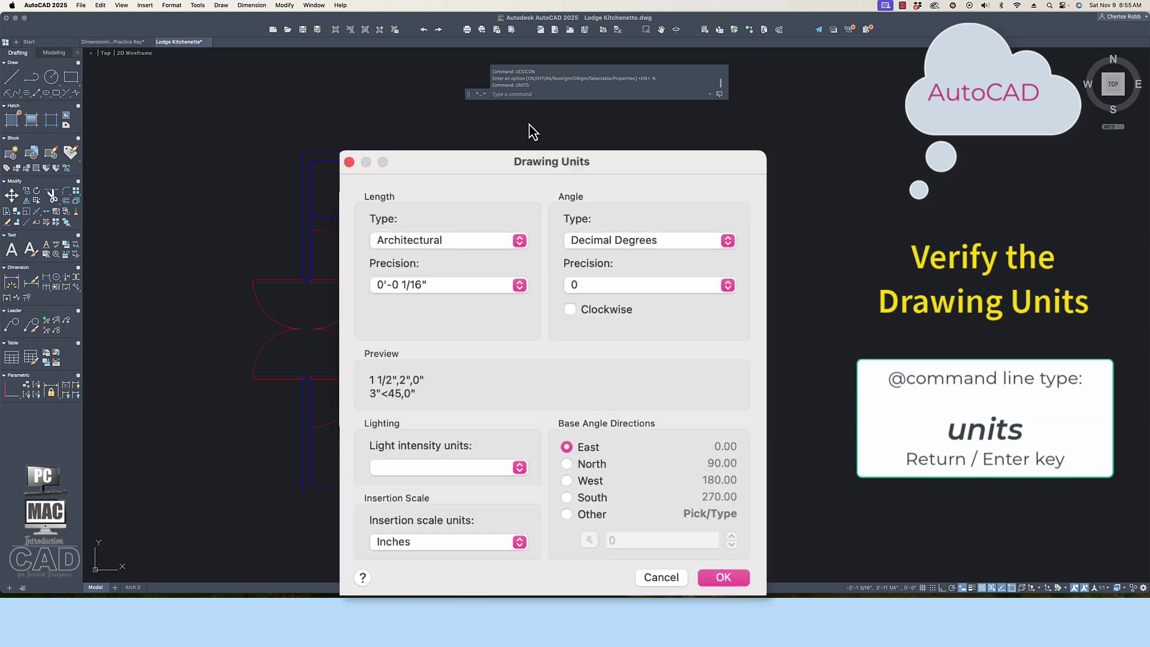
left_click(520, 286)
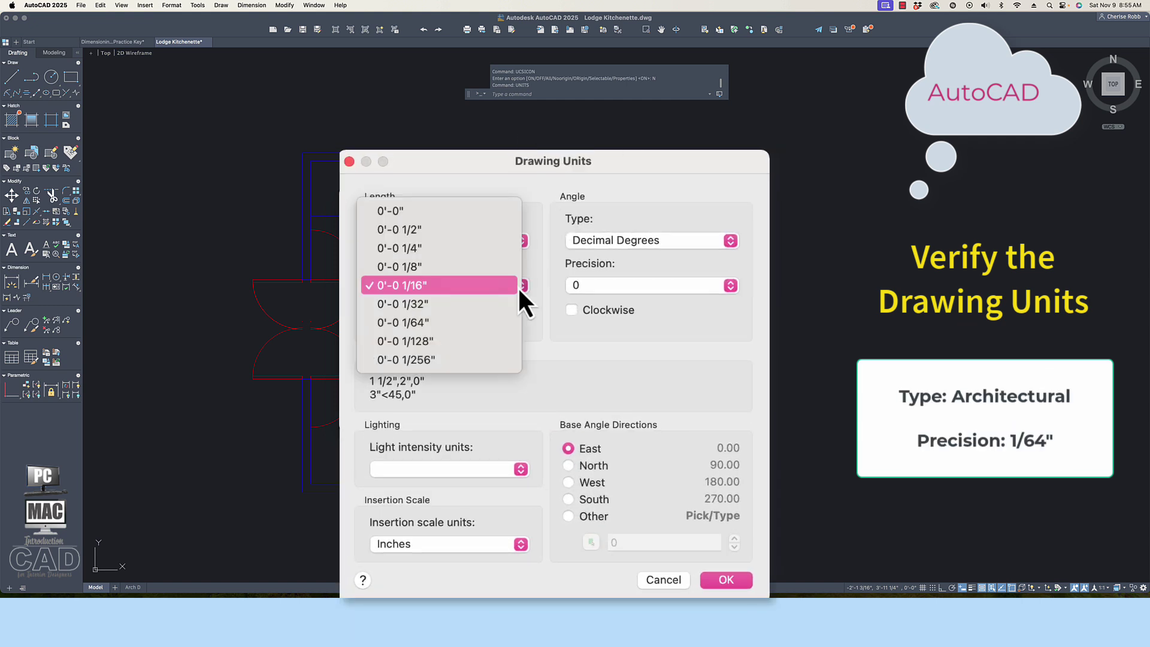
left_click(509, 323)
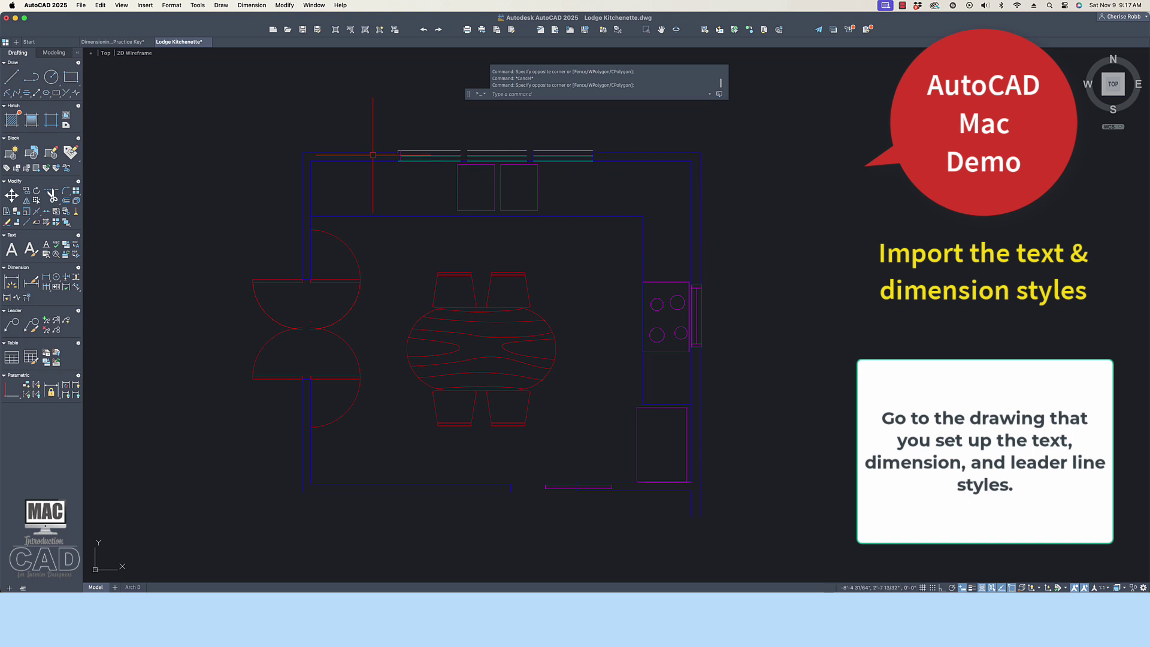
In Dimensioning Practice Key, select both leader examples, the top dimension and the left vertical dimension
left_click(120, 42)
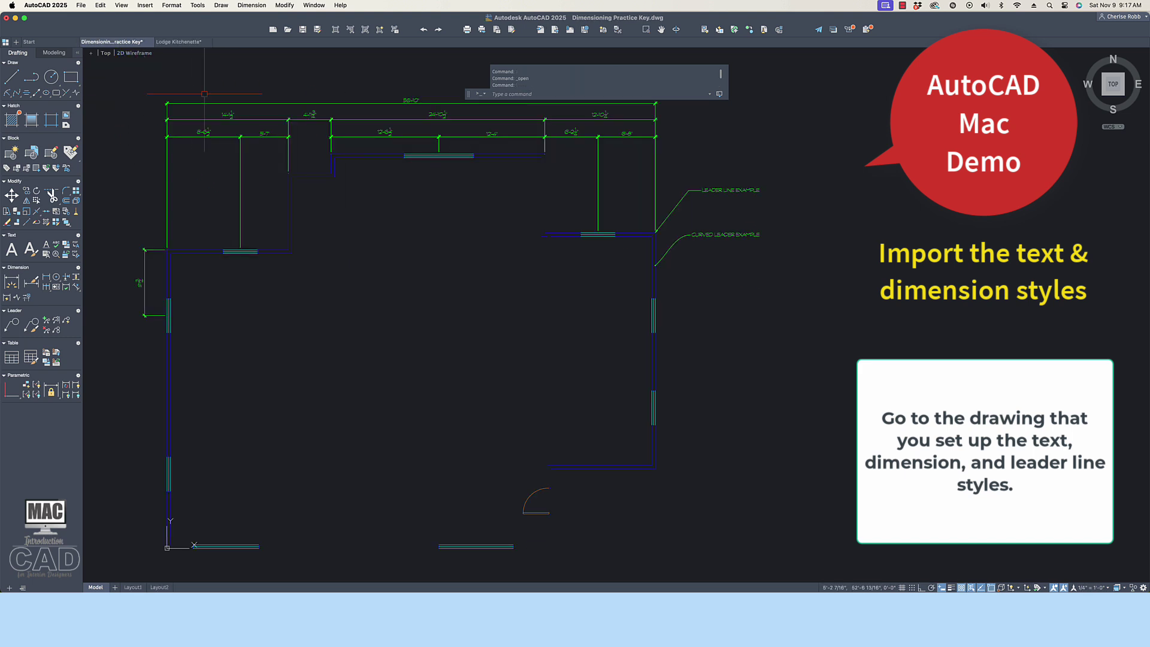
left_click(725, 190)
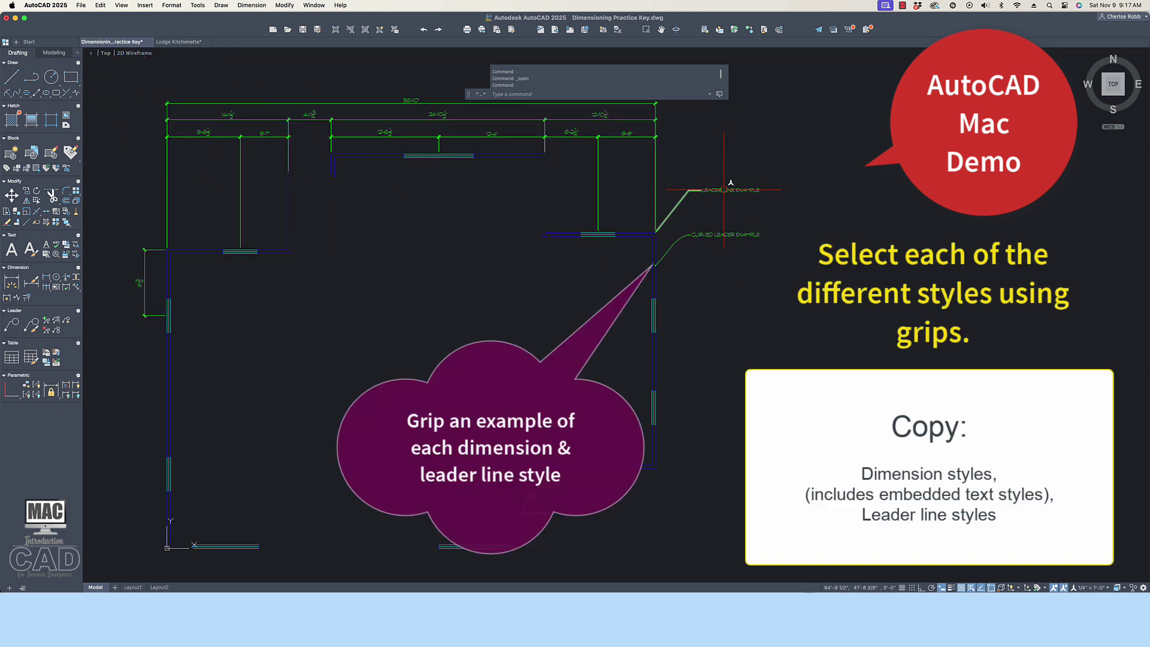
left_click(726, 234)
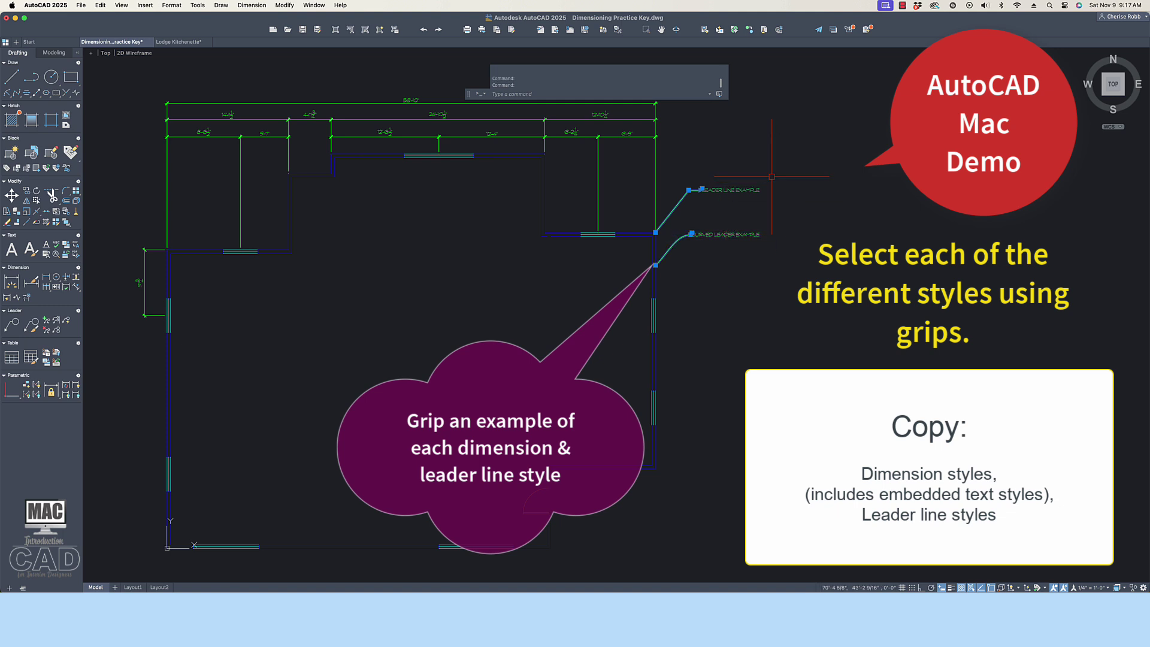
left_click(656, 174)
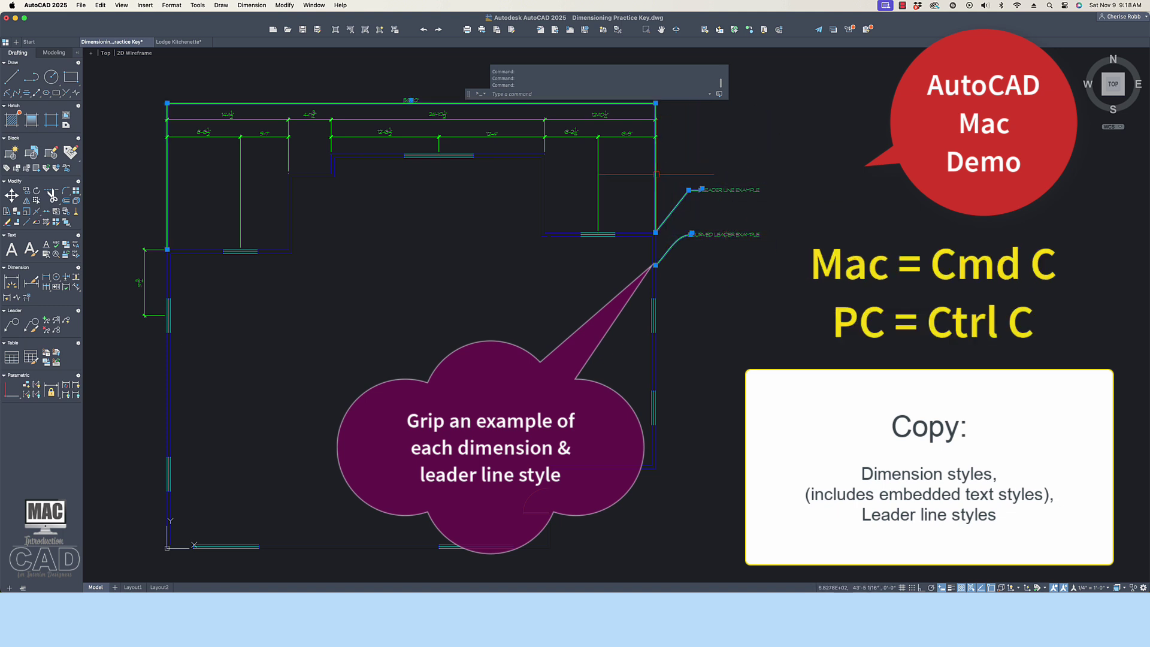
left_click(144, 282)
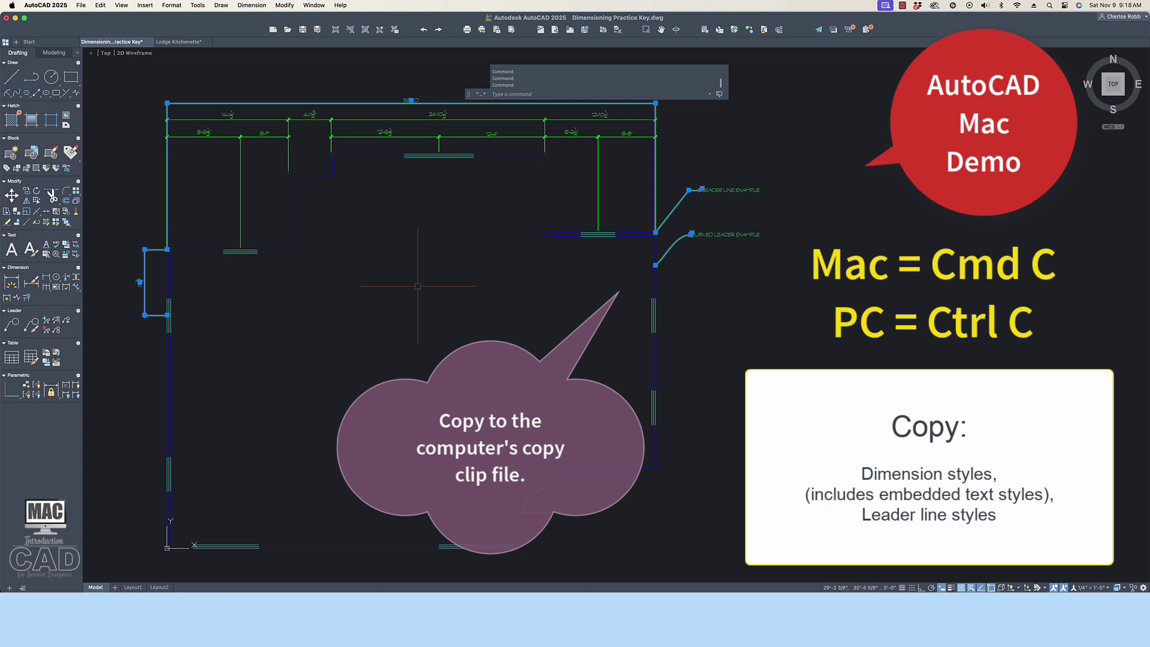
Copy the four selected examples to the clipboard and return to Lodge Kitchenette
key("super+c")
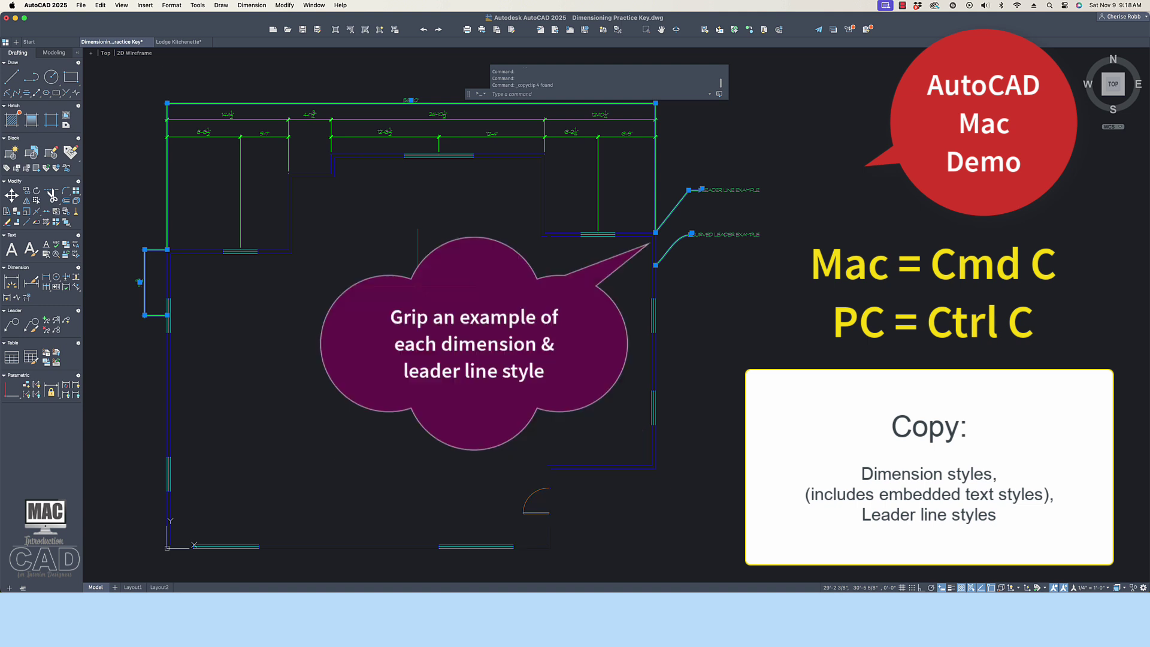
left_click(101, 6)
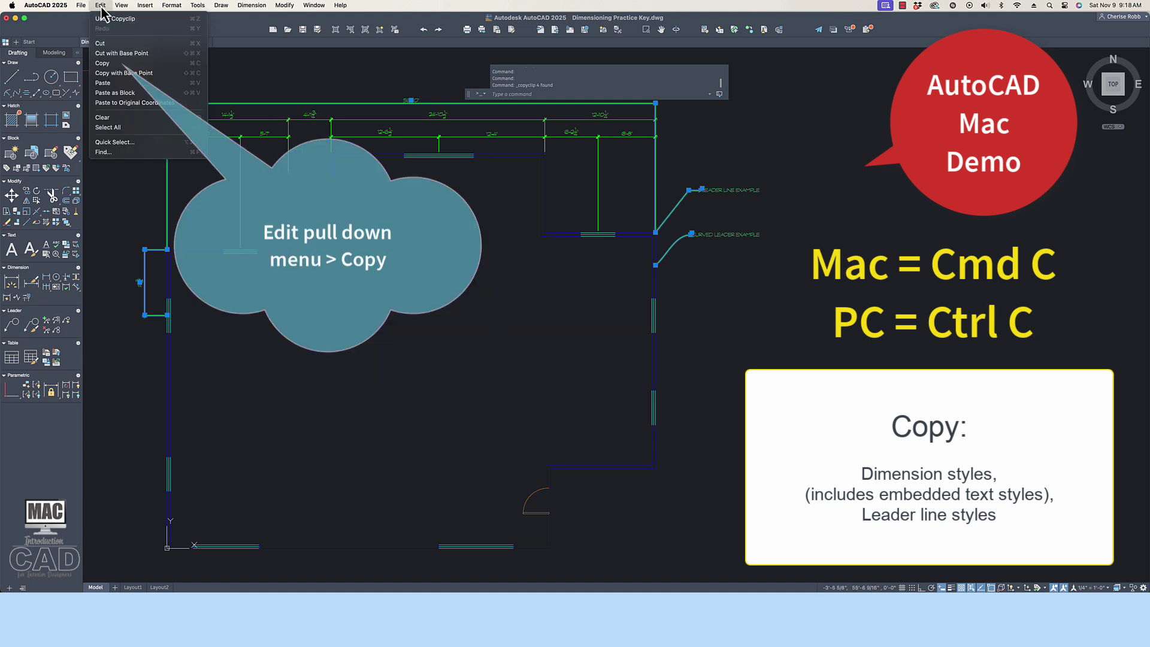
left_click(166, 73)
left_click(179, 42)
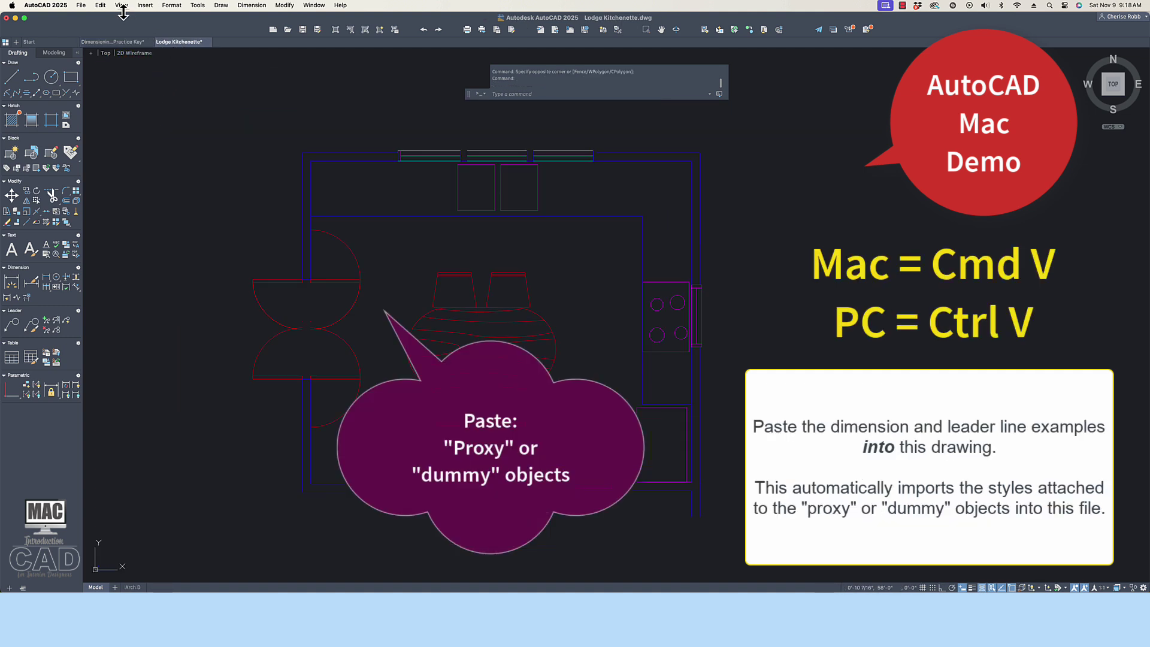
Paste the copied dimension and leader examples to the right of the plan
scroll(218, 138, "down", 5)
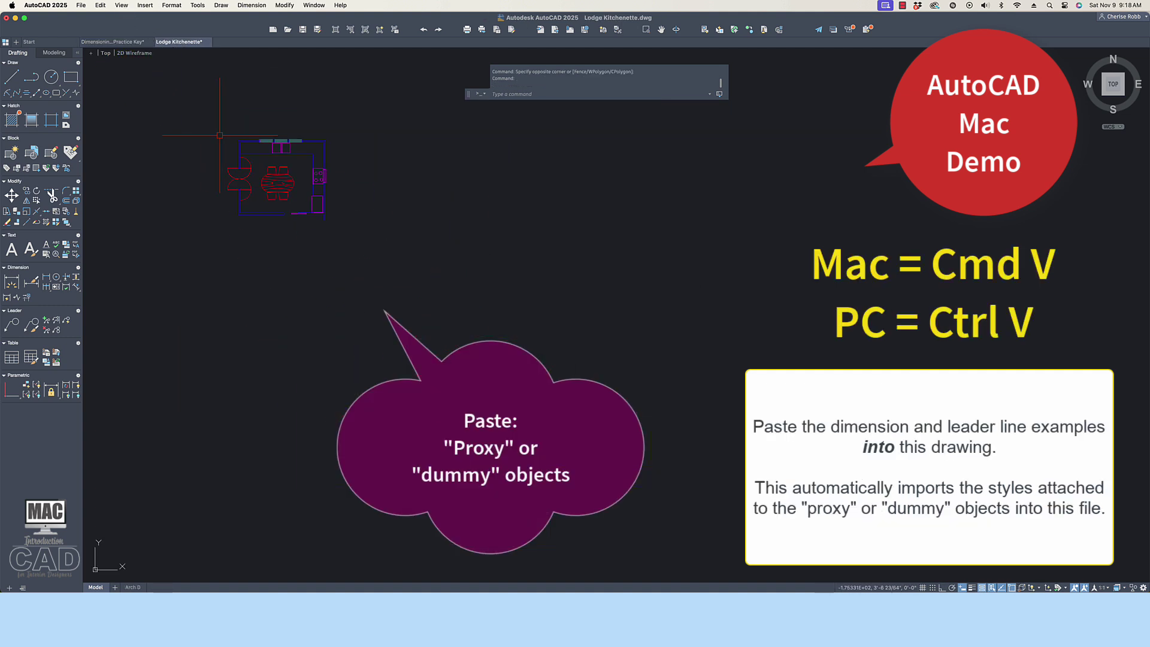
left_click(100, 6)
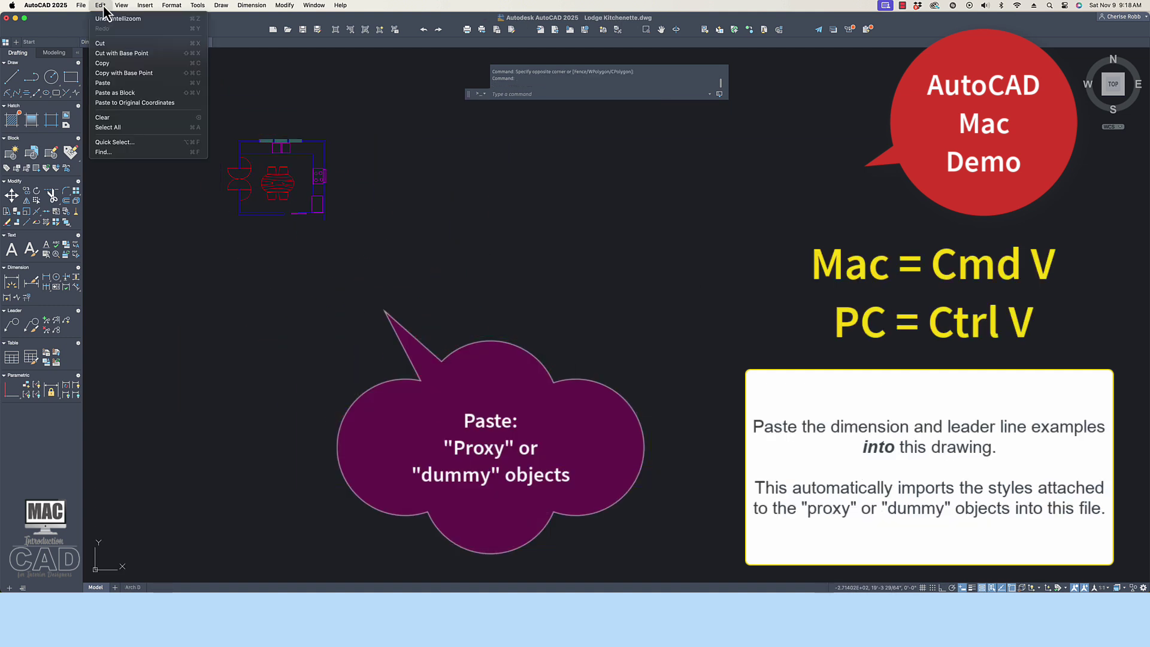
left_click(159, 84)
left_click(374, 310)
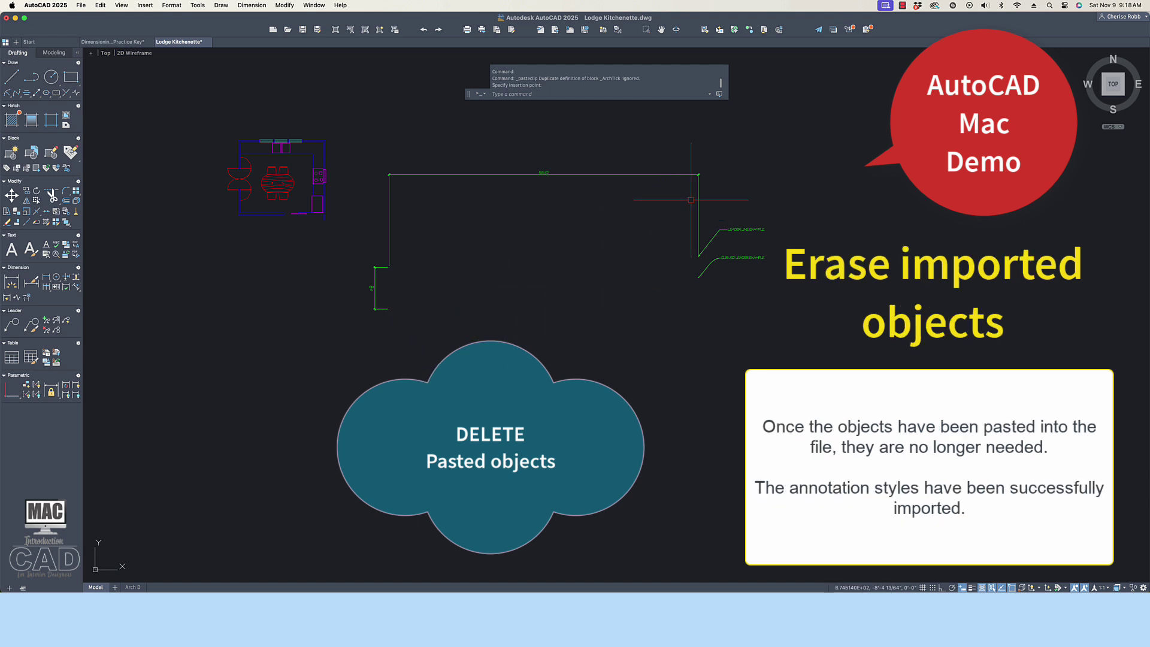
Erase the pasted examples with a window selection, then zoom to extents
left_click(729, 159)
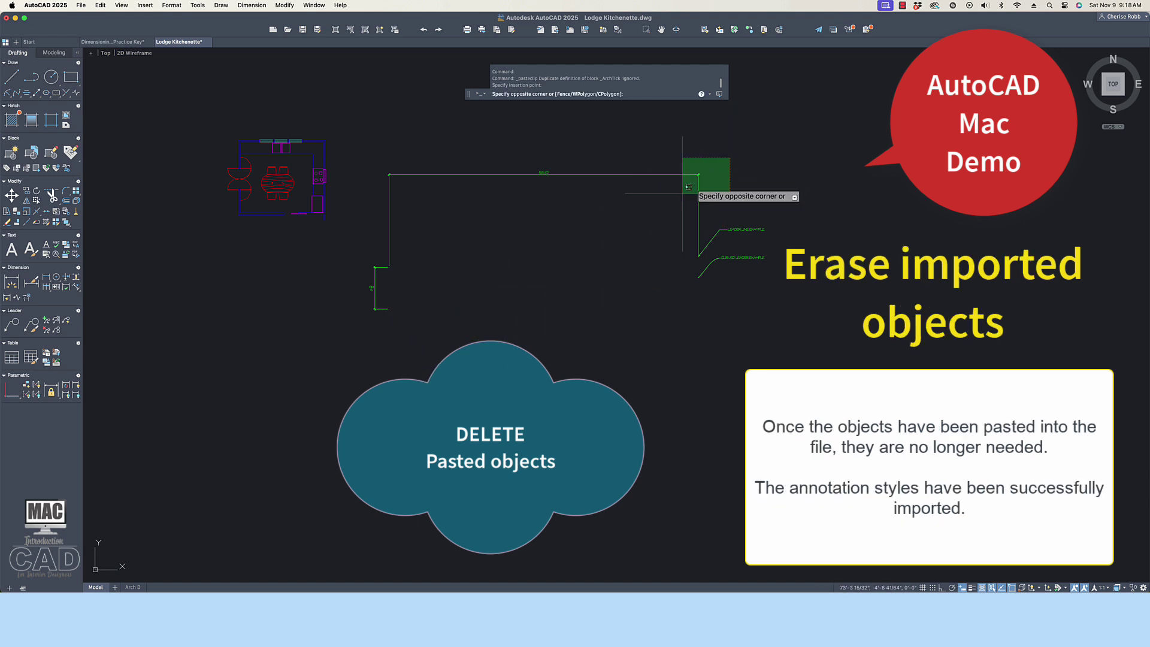
left_click(369, 327)
key("Delete")
scroll(372, 323, "down", 1)
scroll(369, 324, "up", 2)
type("z")
key("Return")
type("e")
key("Return")
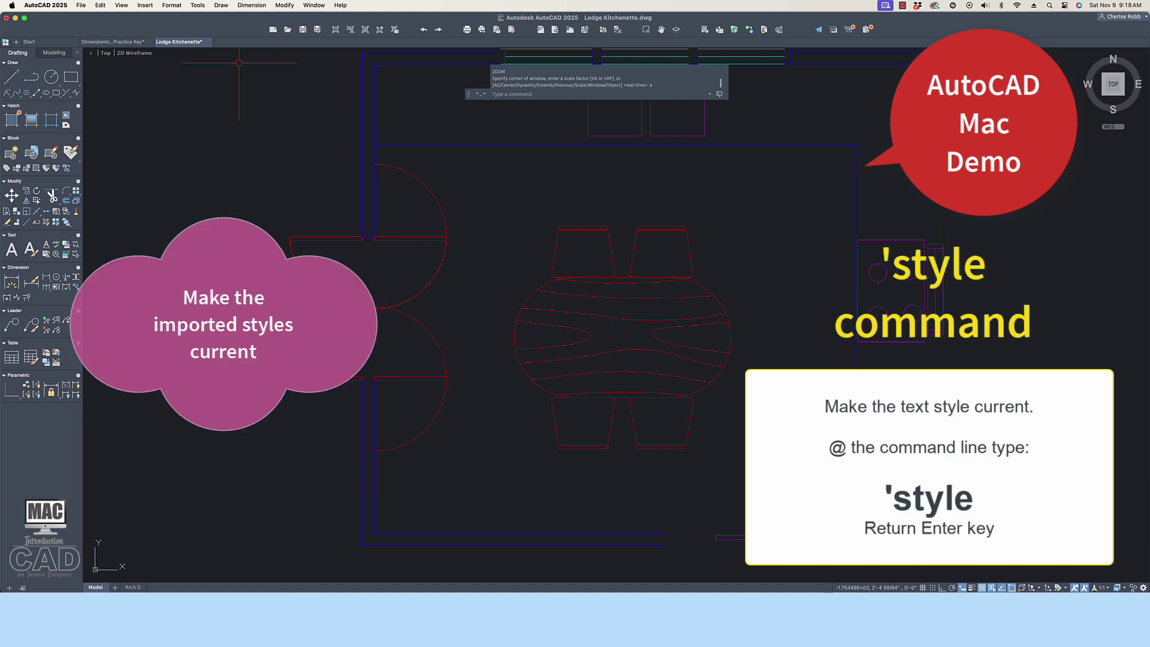
Make Robb Text the current text style in the Text Style dialog
left_click(179, 7)
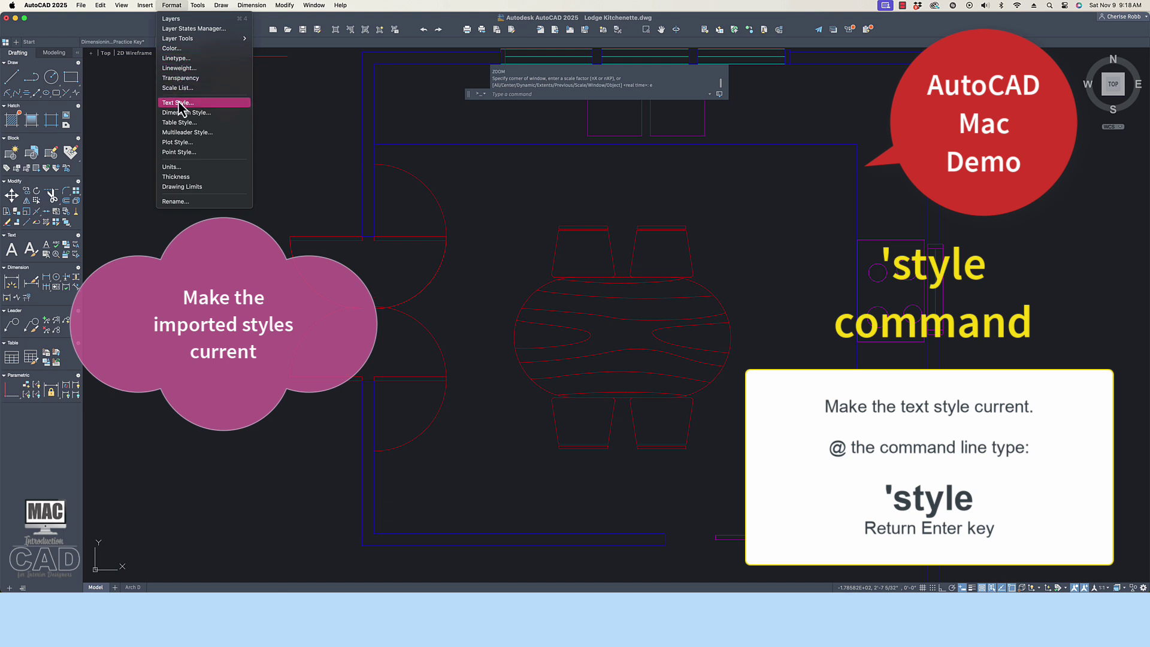
left_click(226, 105)
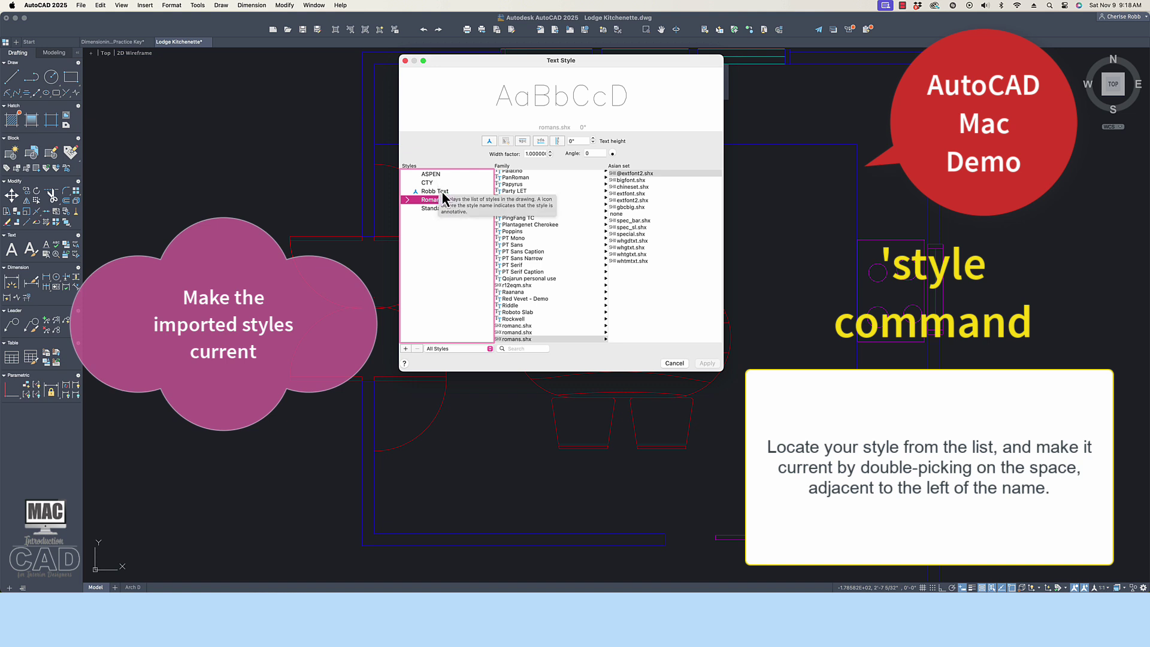
double_click(408, 192)
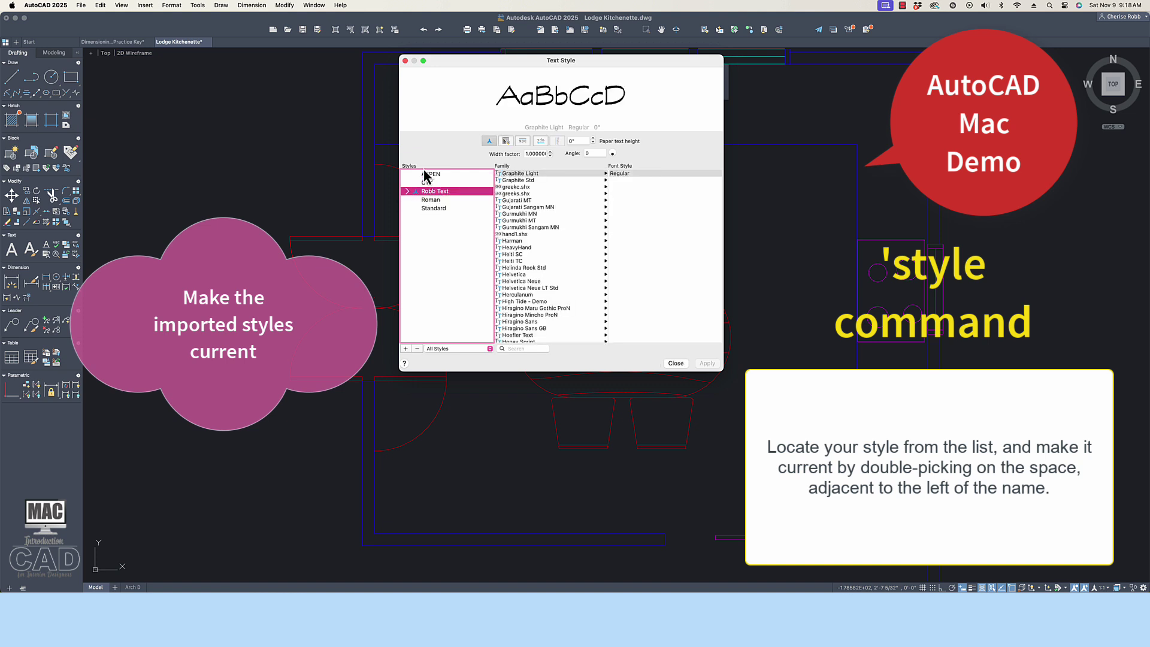
left_click(405, 61)
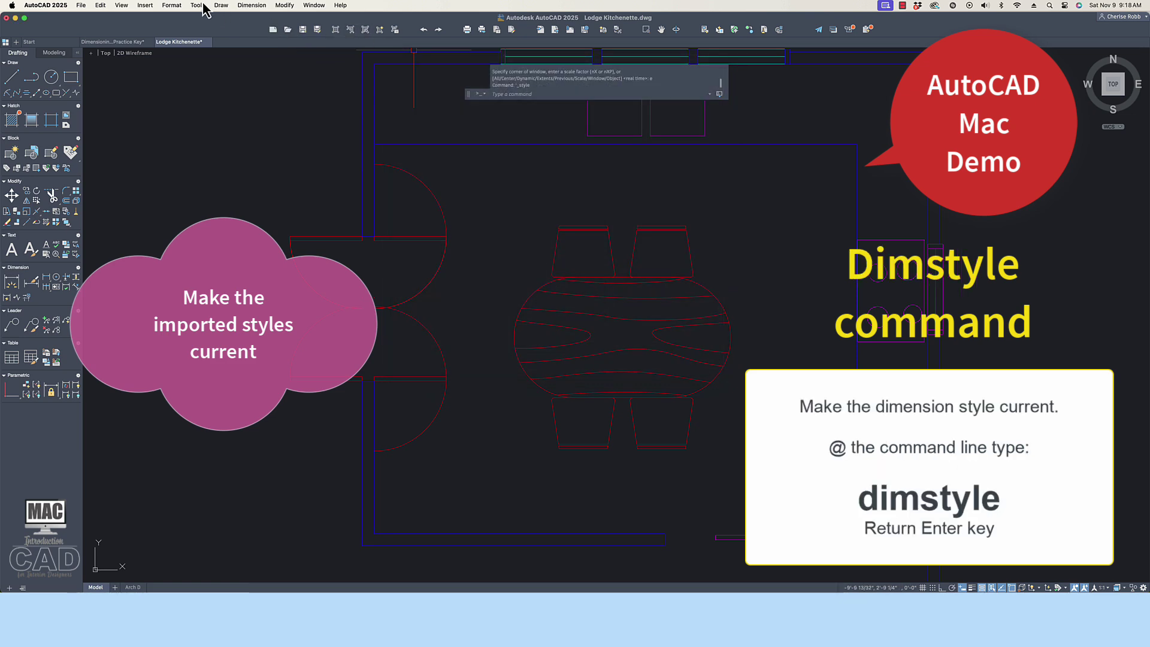
Make Robb Dim Style the current dimension style in the Dimension Style Manager
left_click(174, 6)
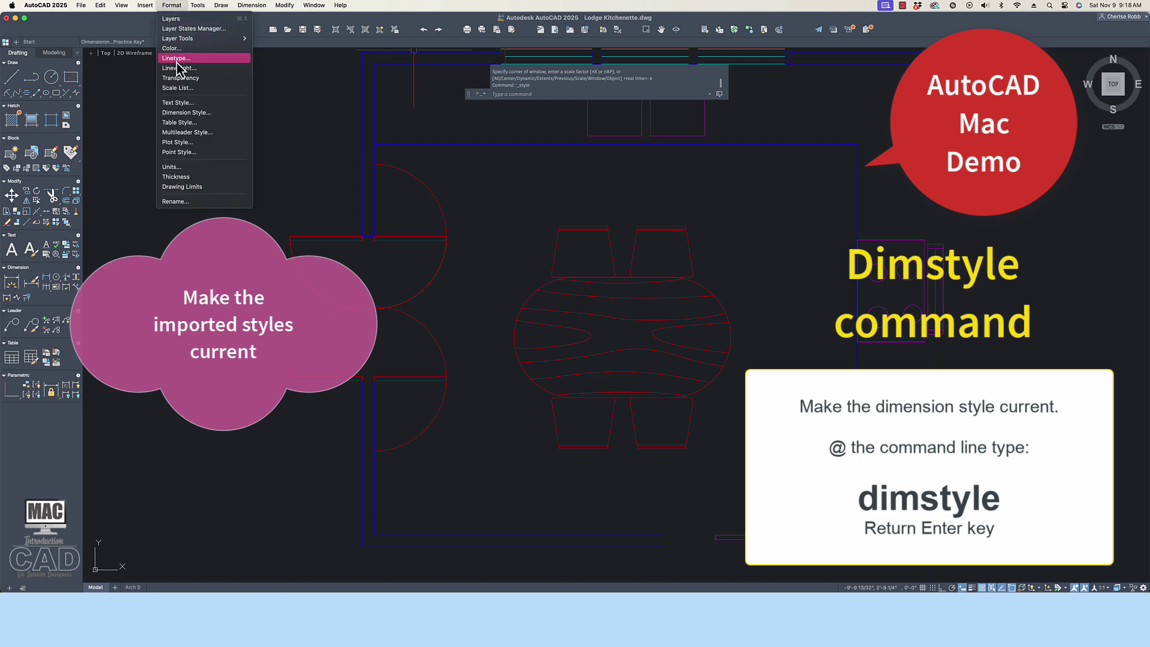
left_click(235, 116)
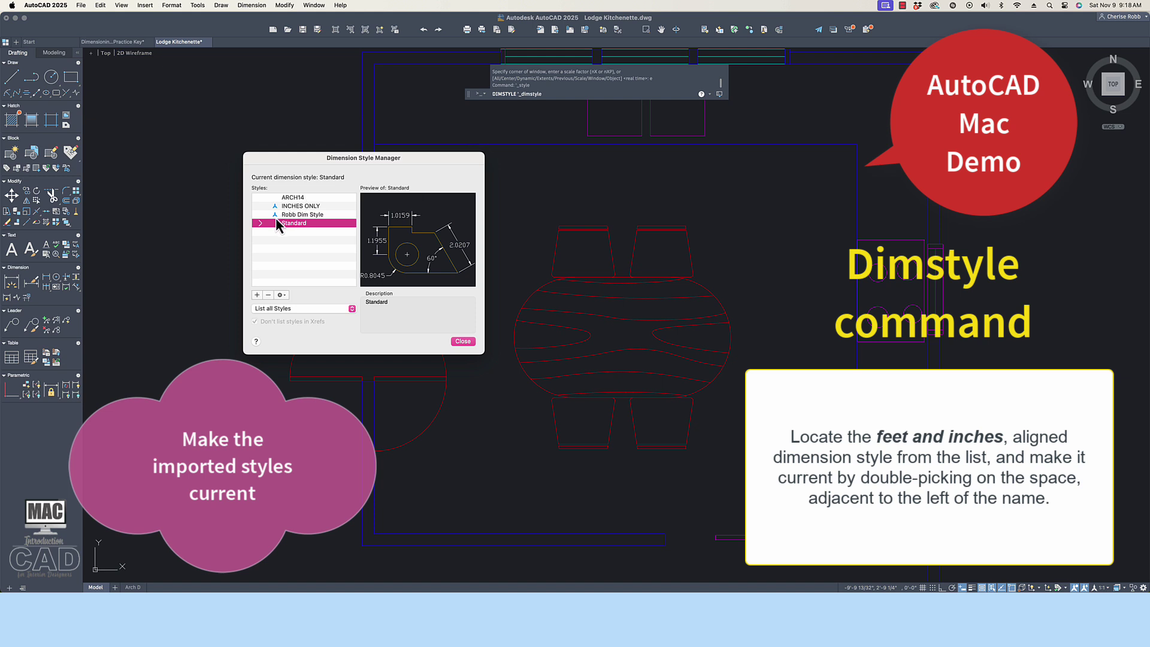
double_click(262, 215)
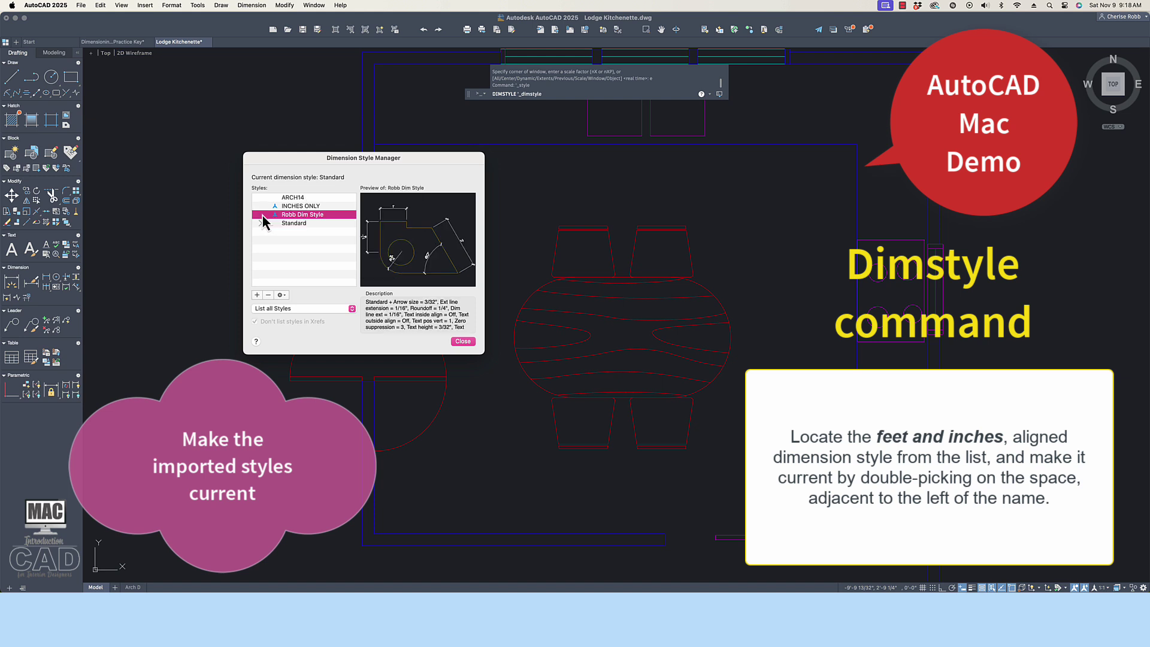
key("Return")
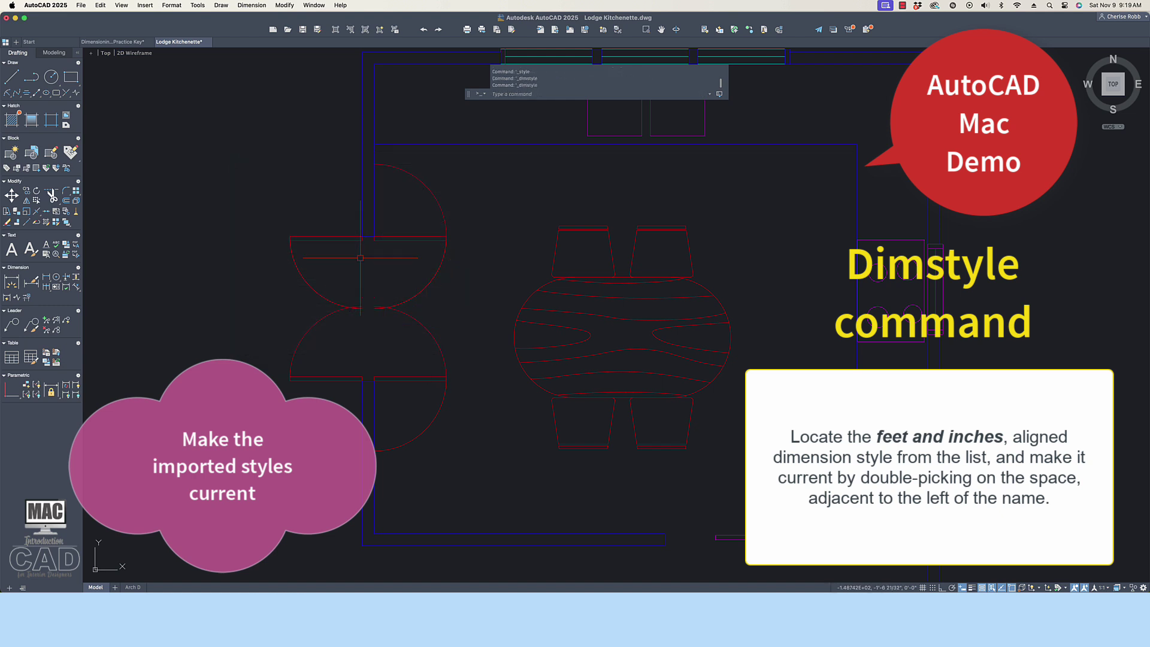
Set Robb Leader current in the Multileader Style manager and close it
left_click(174, 6)
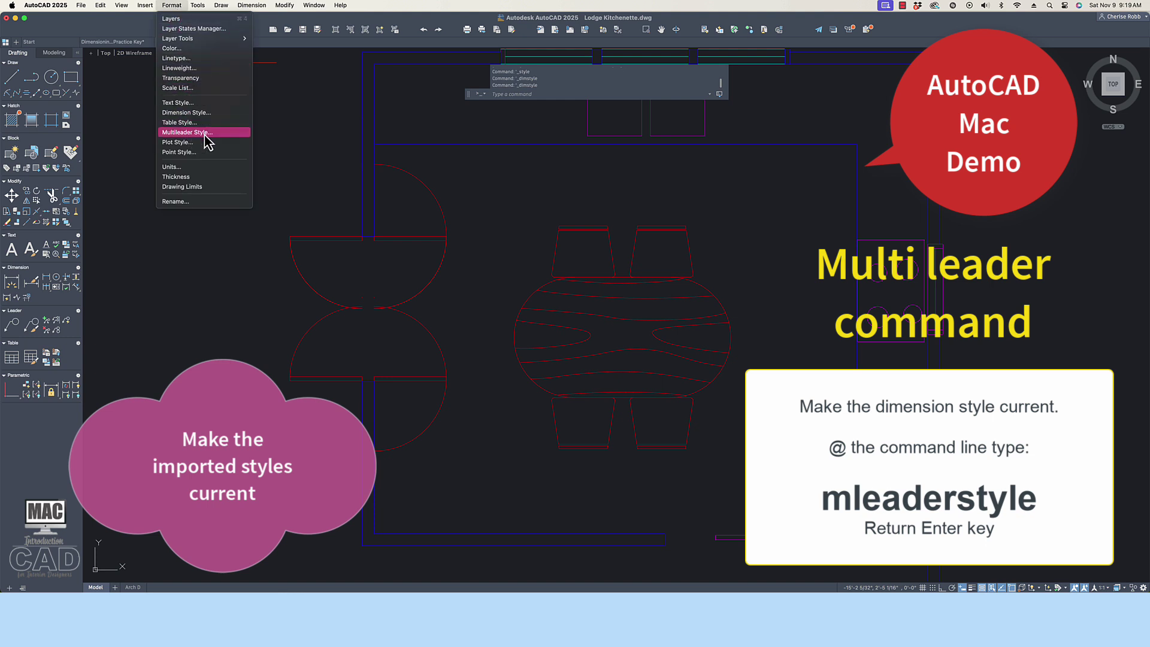
left_click(238, 138)
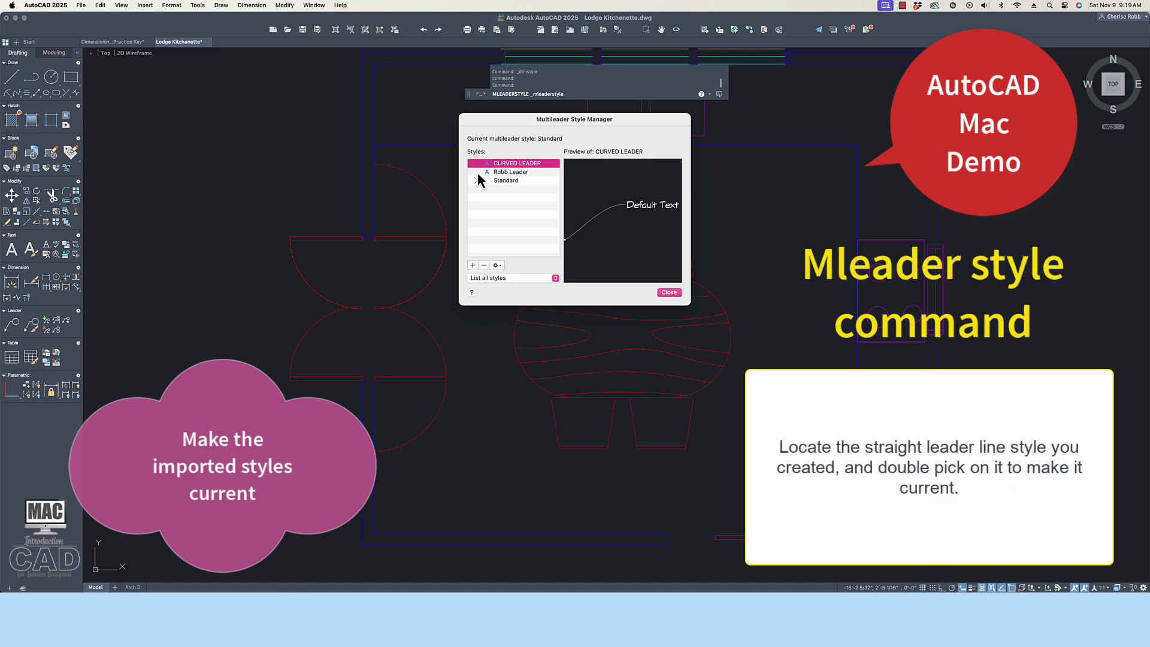
double_click(479, 173)
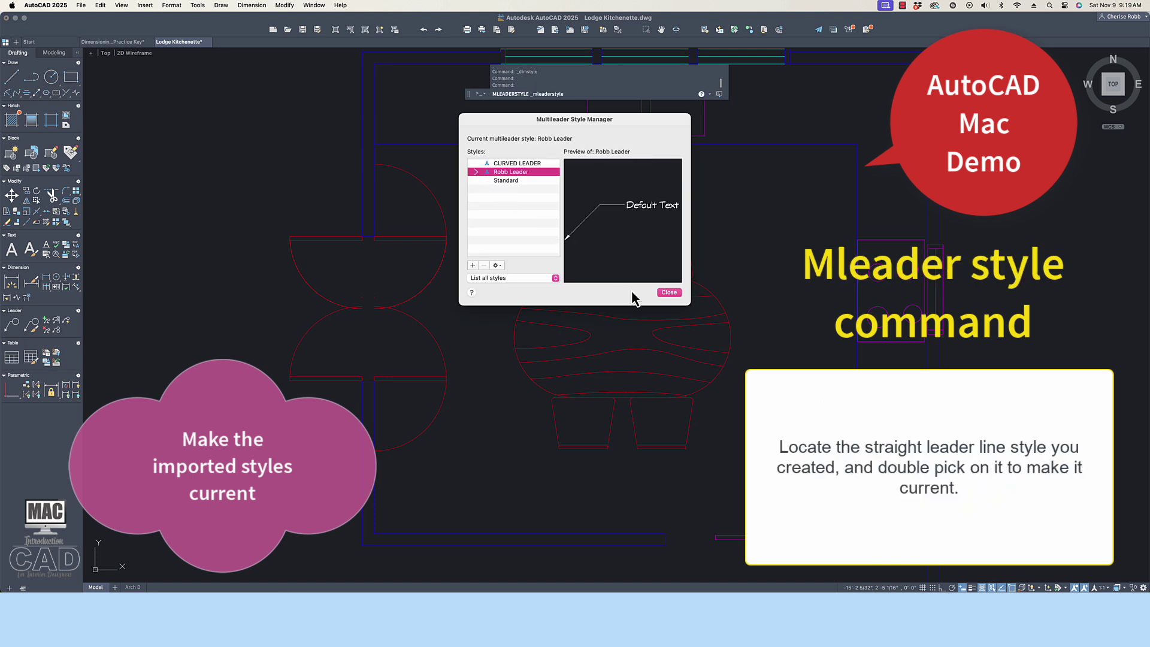
left_click(669, 292)
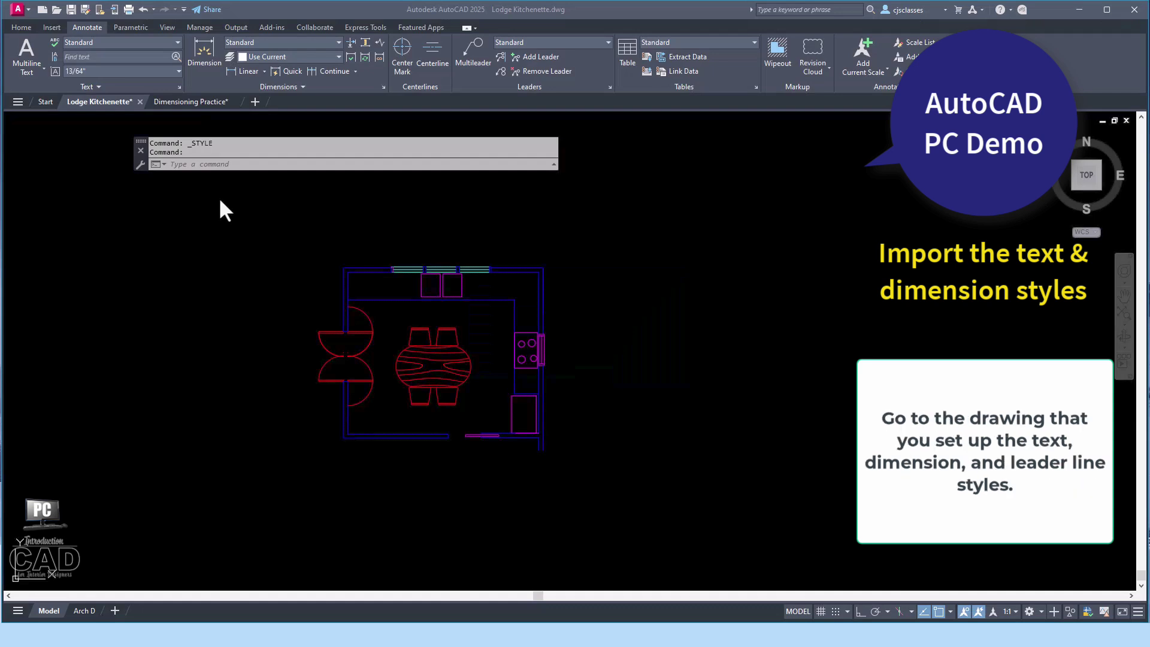
In Dimensioning Practice, select the leader line, 6'-8" dimension, 11 5/8" dimension and curved leader
left_click(185, 100)
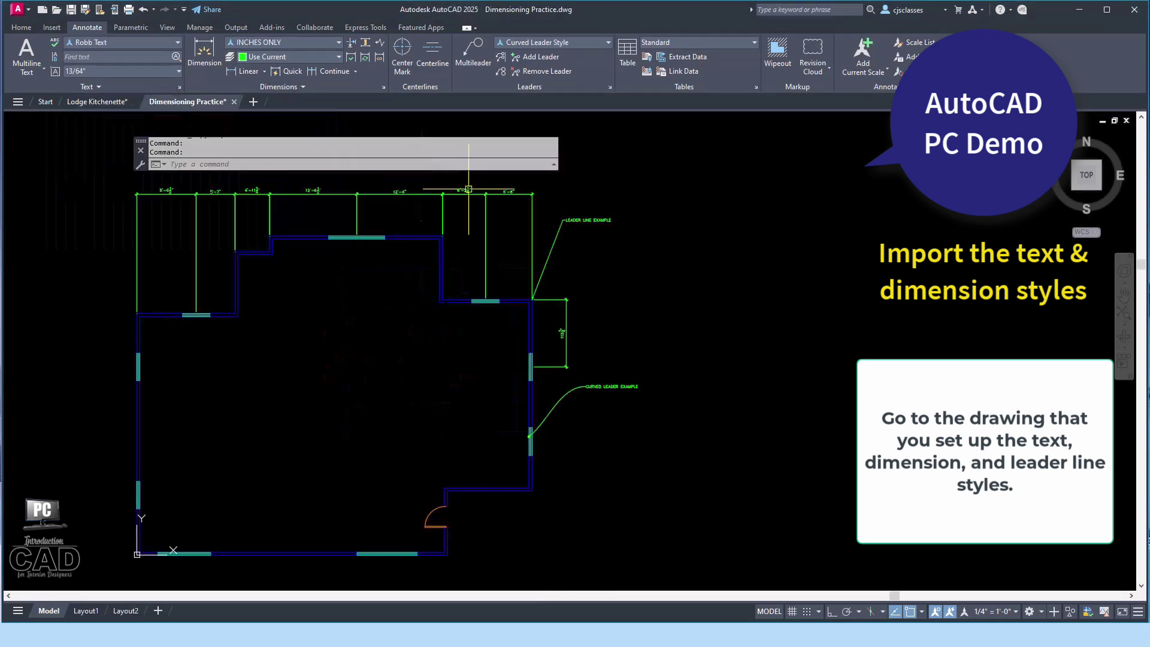
left_click(565, 220)
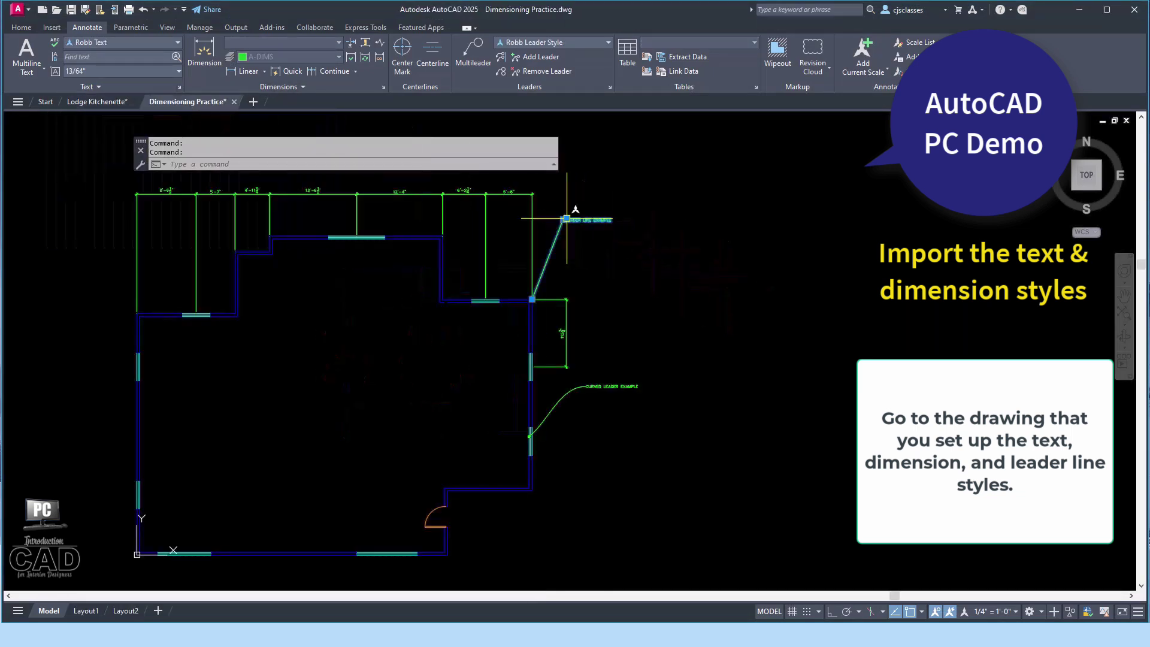
left_click(518, 194)
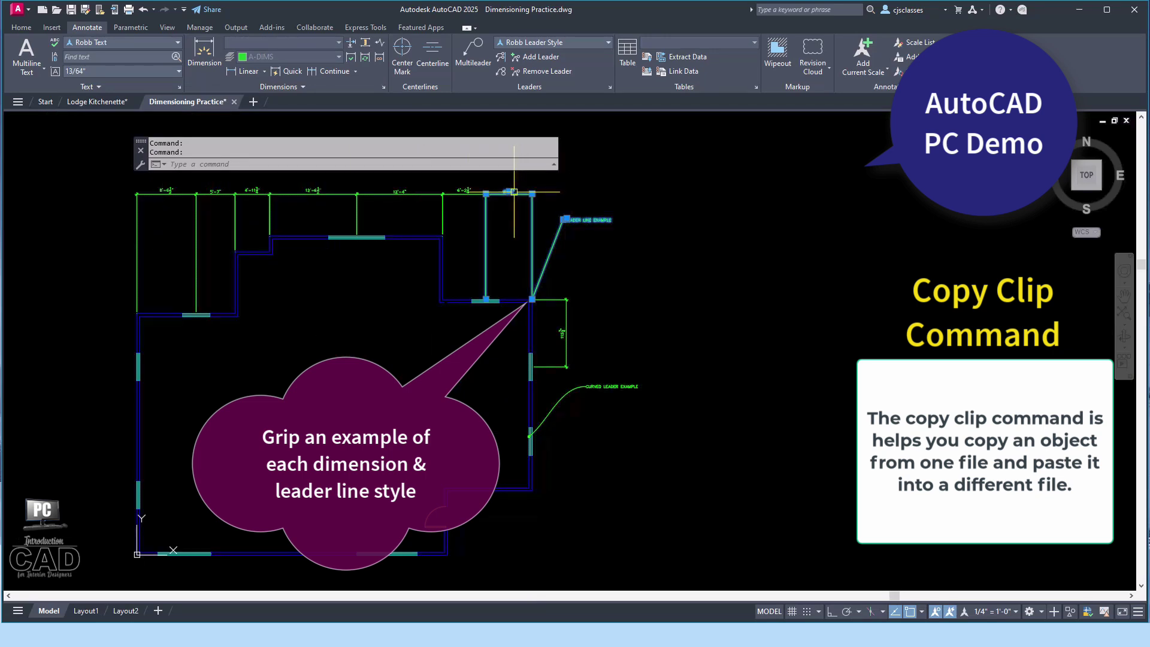
left_click(565, 336)
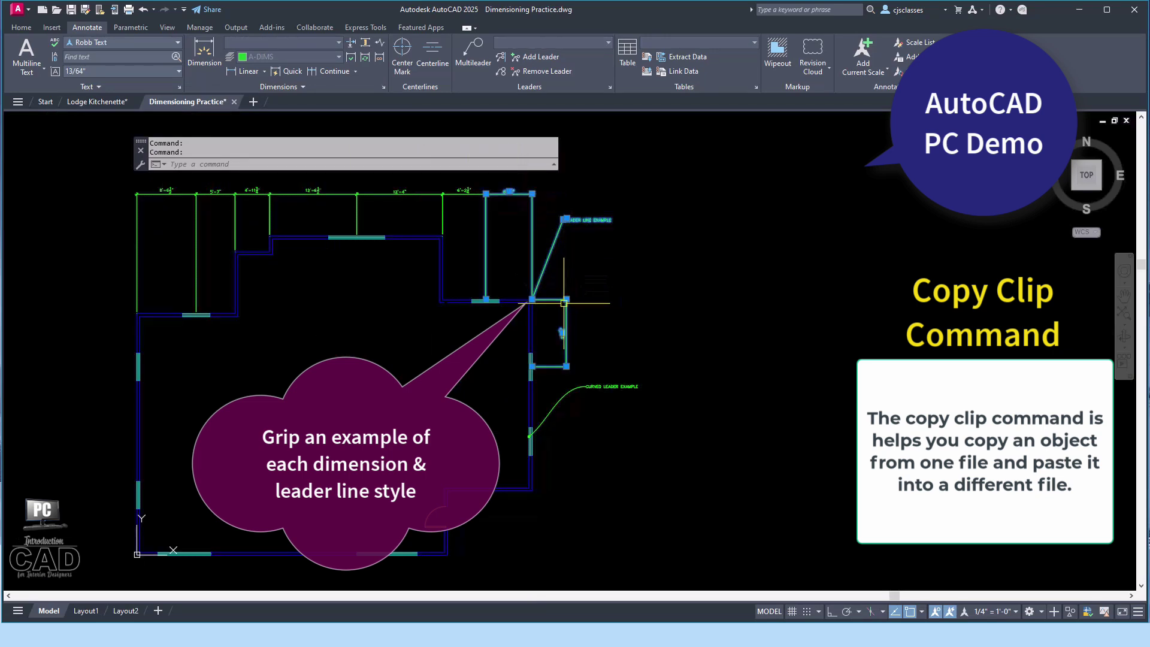
left_click(604, 384)
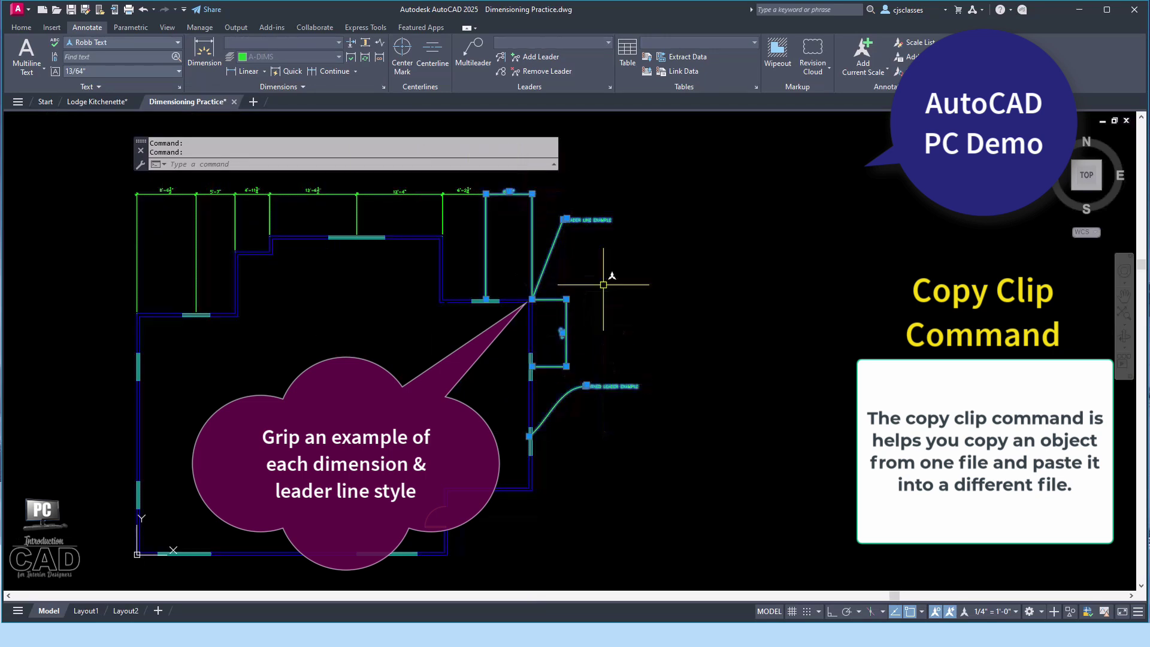
Copy the four selected annotations to the clipboard and return to Lodge Kitchenette
right_click(603, 221)
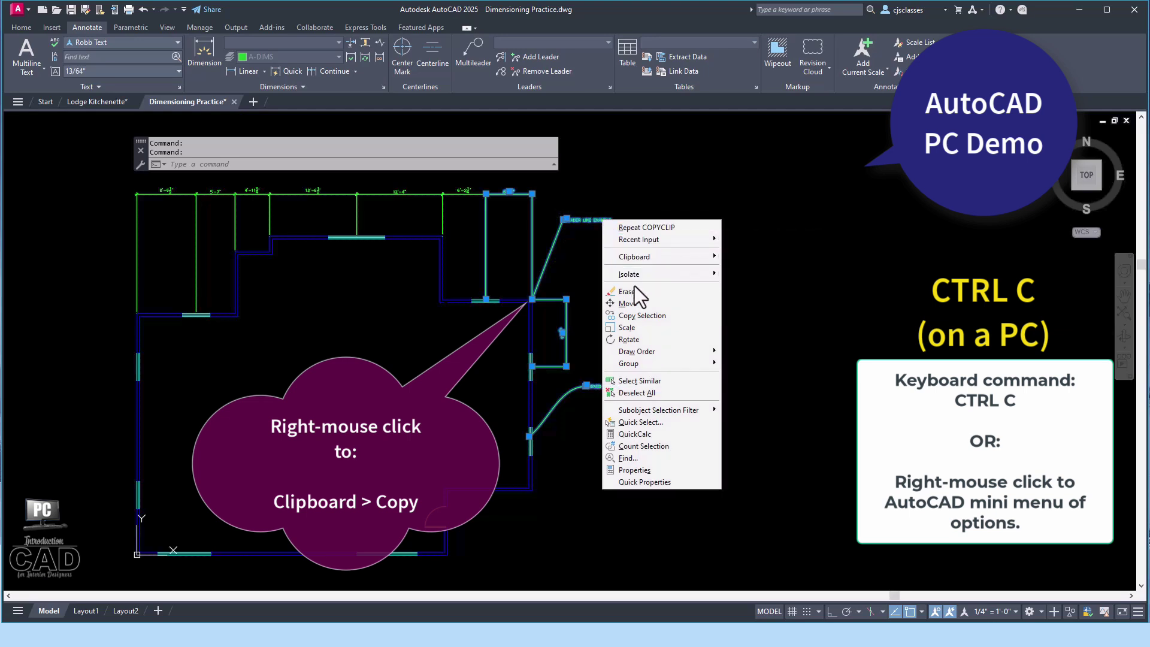
mouse_move(638, 263)
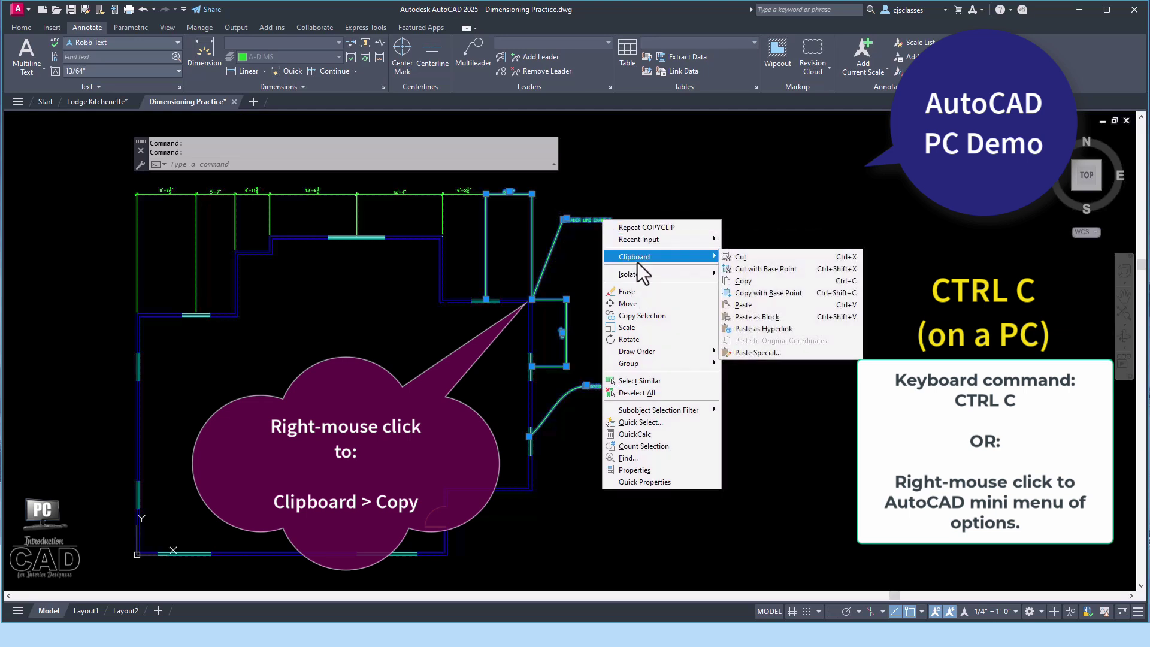
left_click(763, 281)
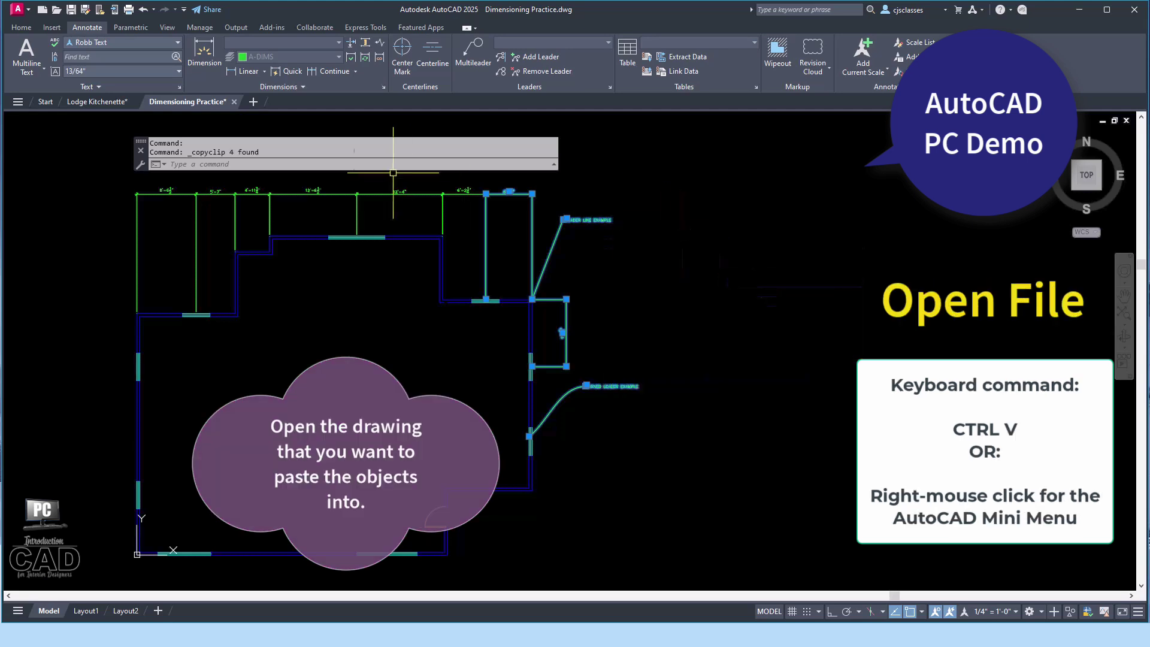
left_click(106, 101)
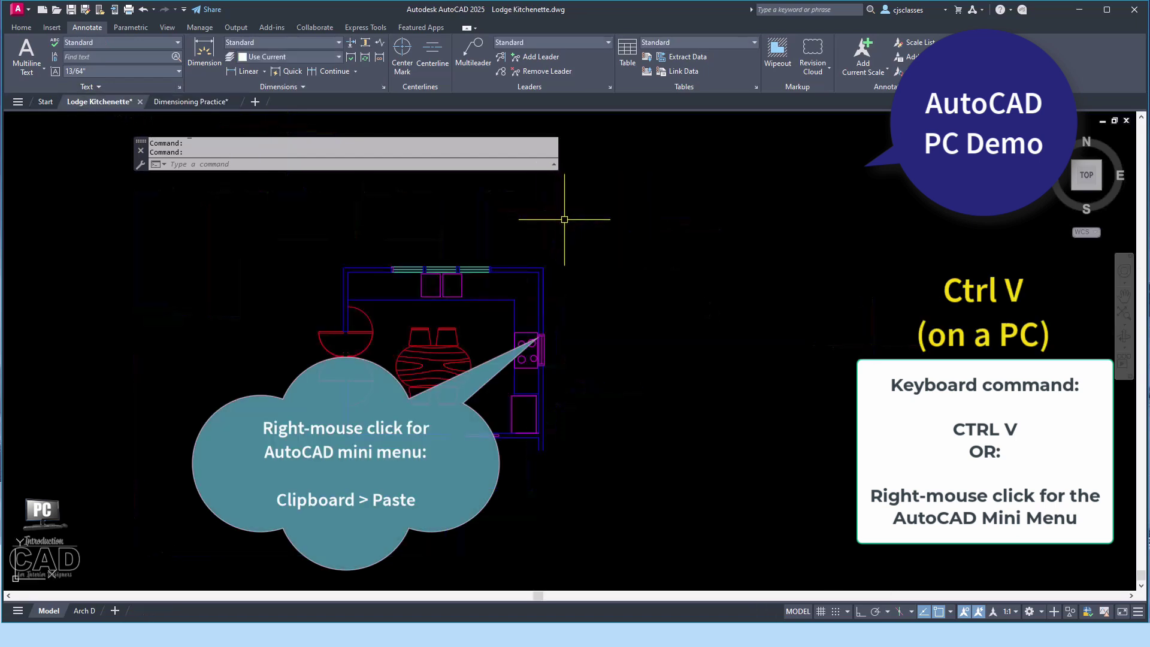
Paste the four copied annotations beside the kitchen plan using Clipboard > Paste
right_click(598, 228)
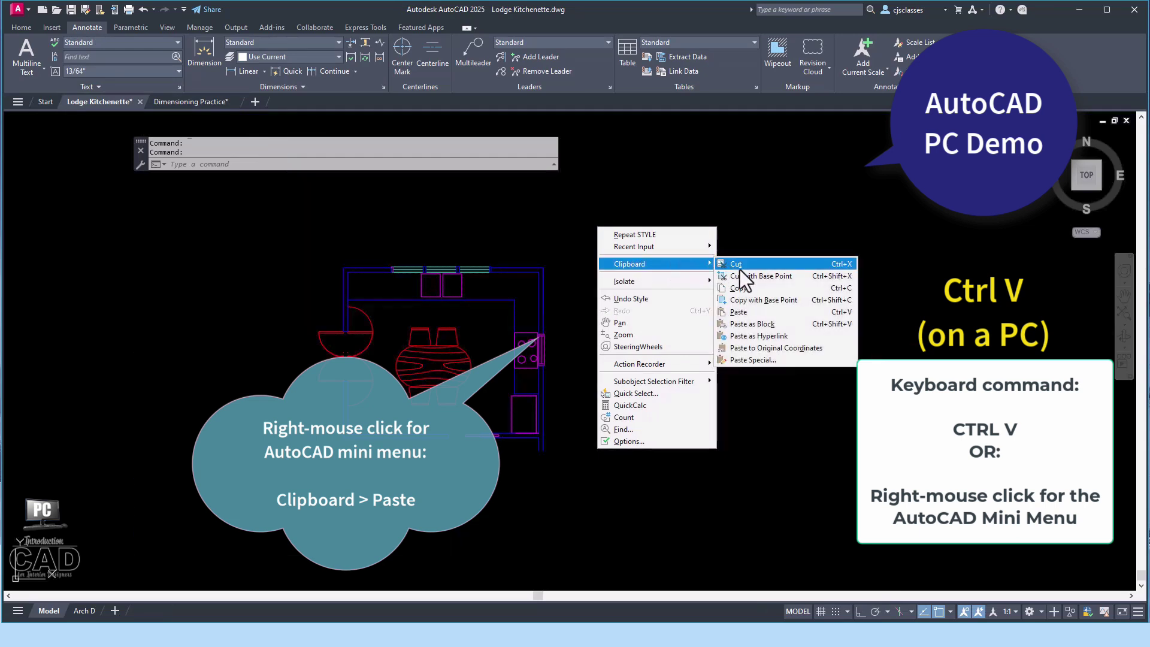
left_click(757, 308)
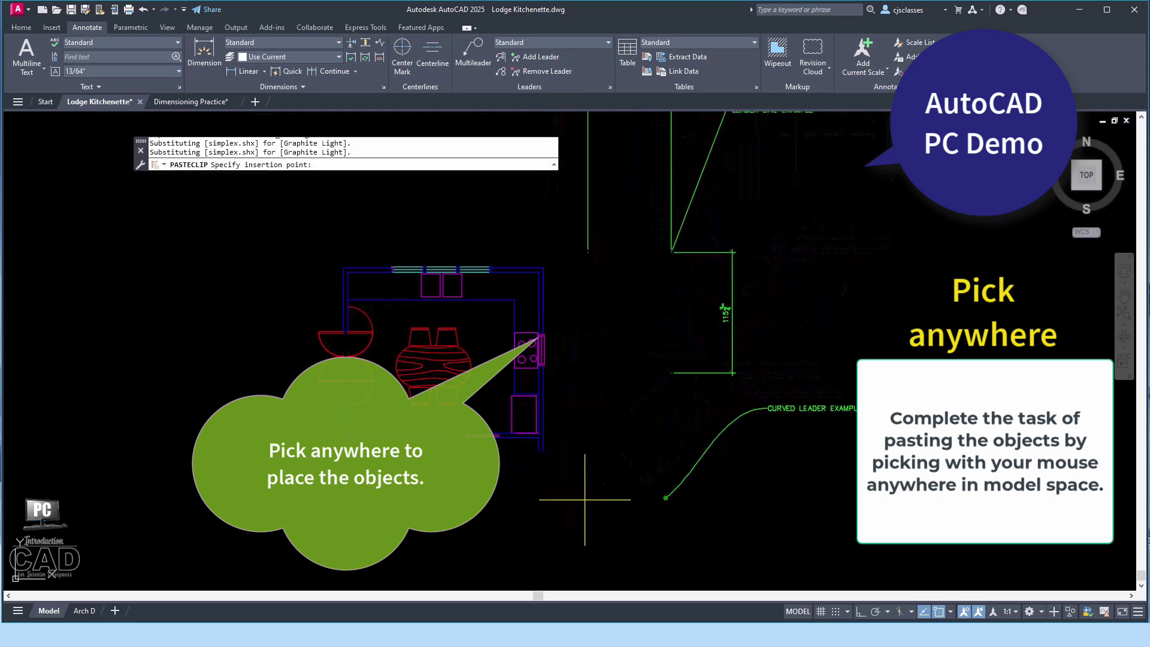
left_click(587, 521)
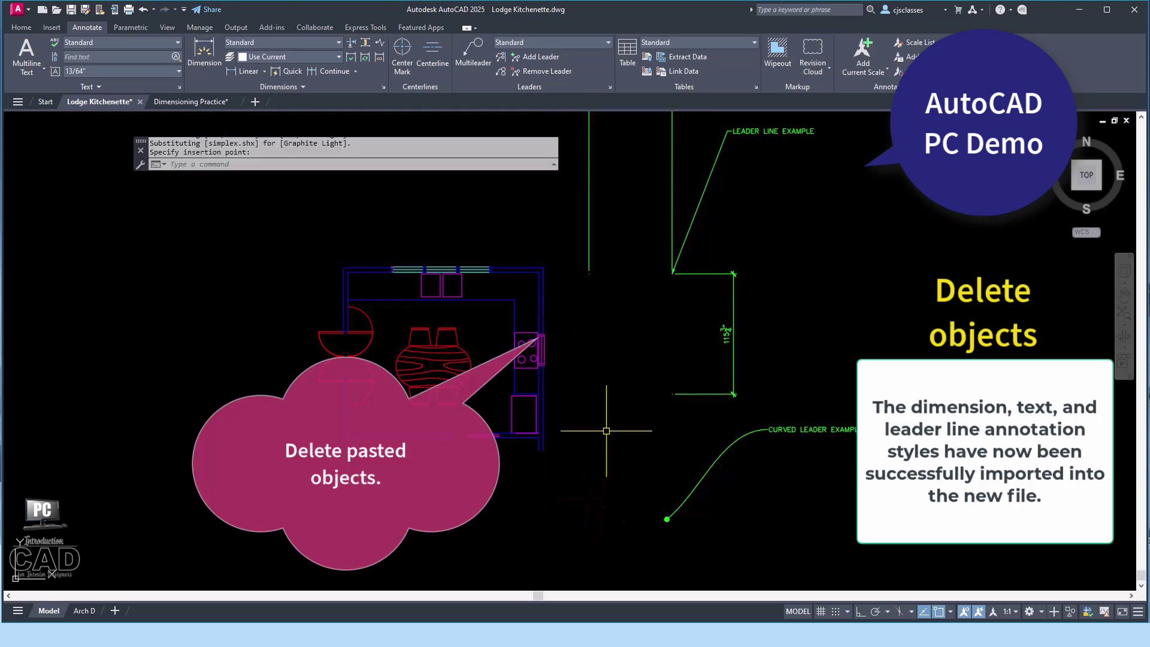
scroll(630, 262, "down", 5)
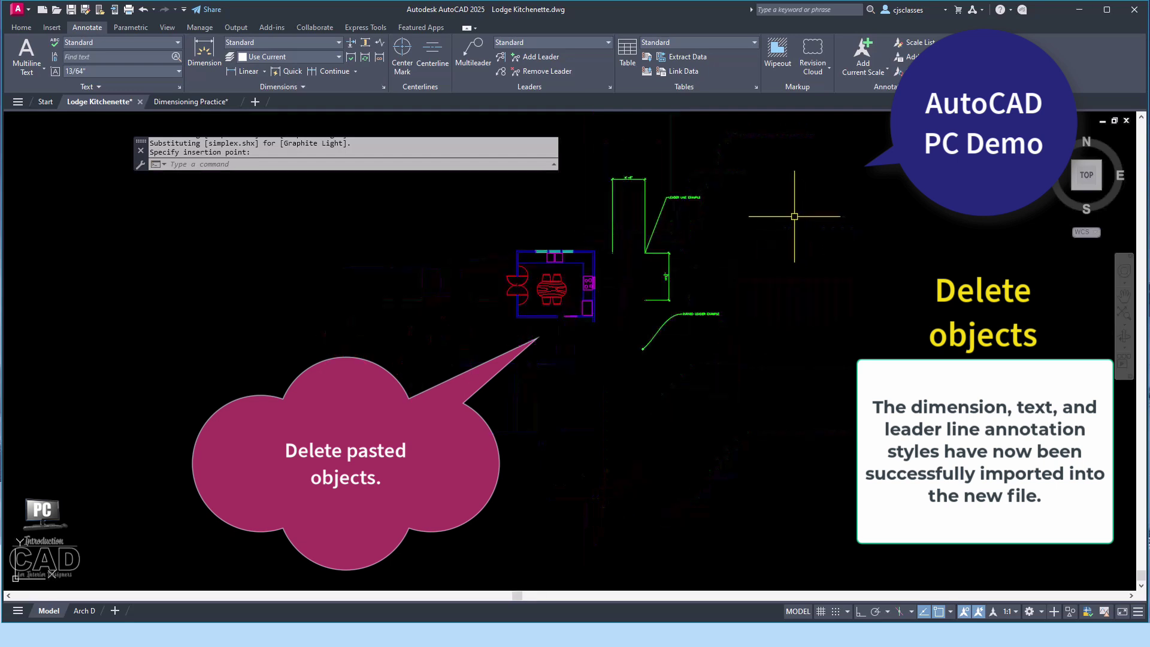
Erase the four pasted dimensions and leaders selected with a crossing window
left_click(709, 150)
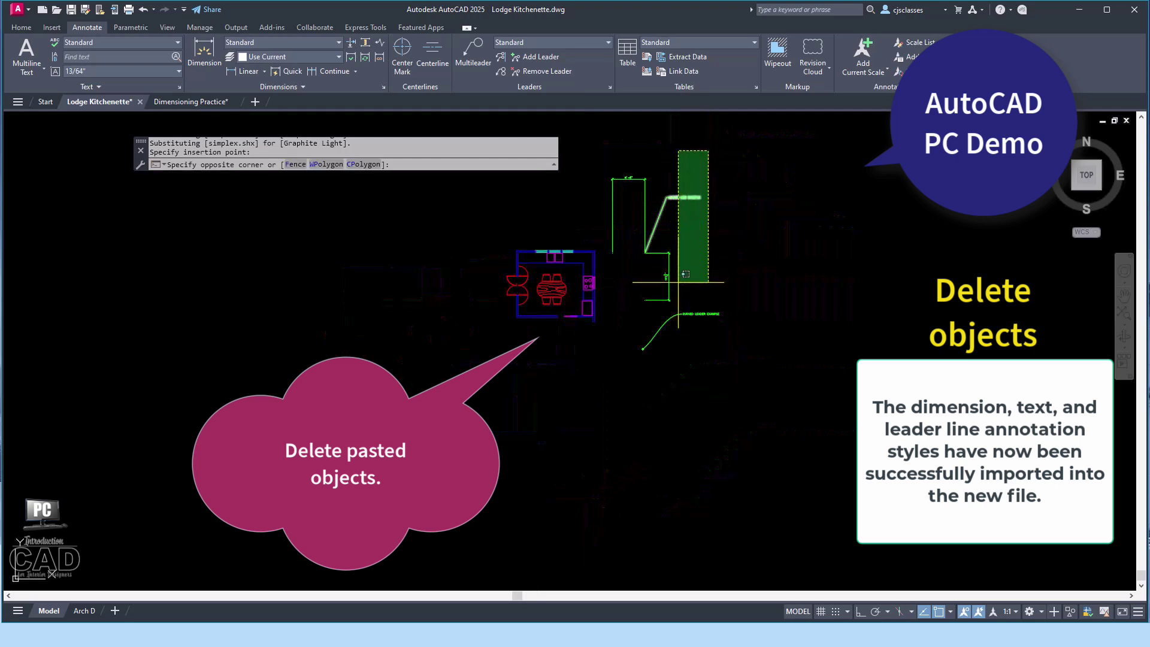
left_click(625, 391)
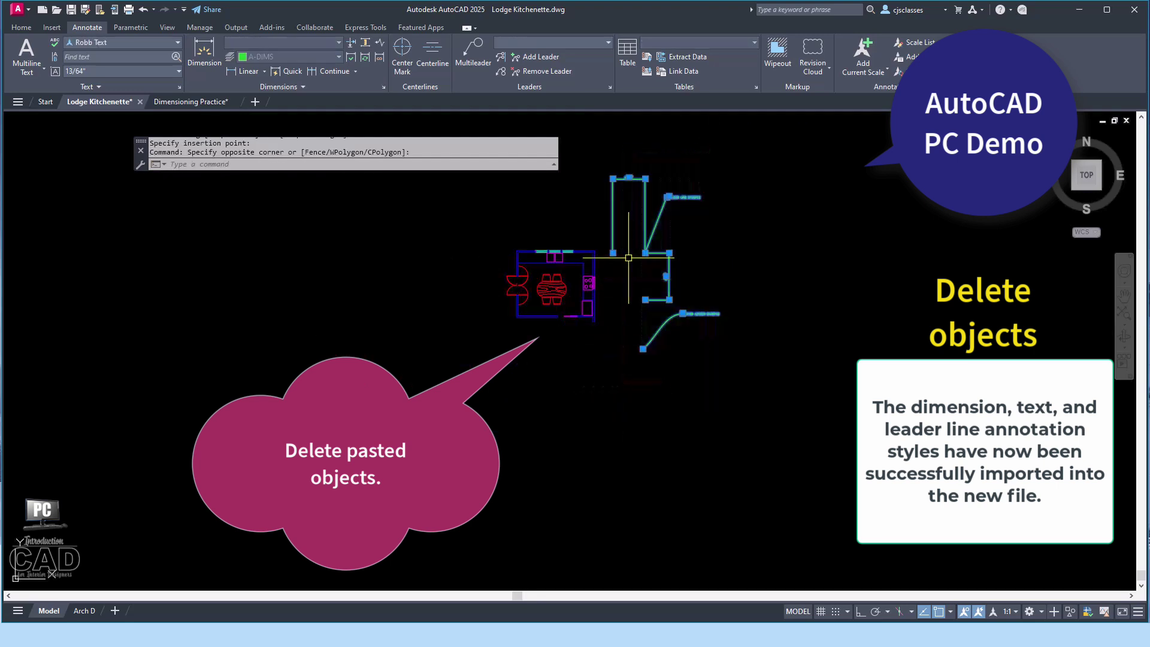
right_click(650, 247)
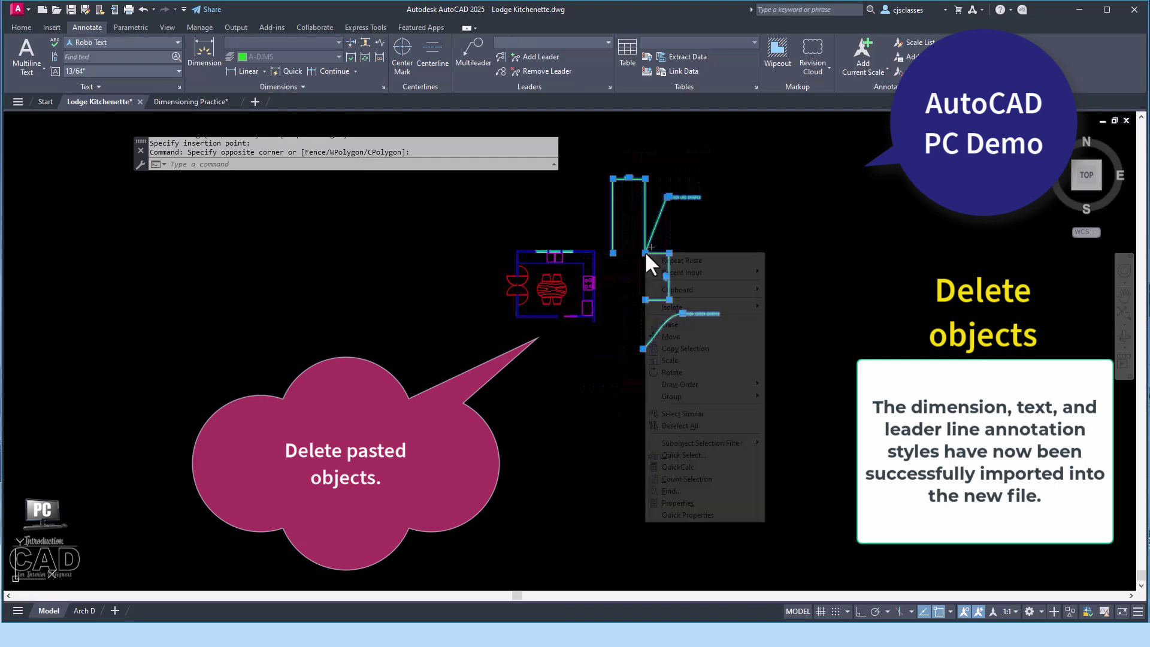
left_click(689, 326)
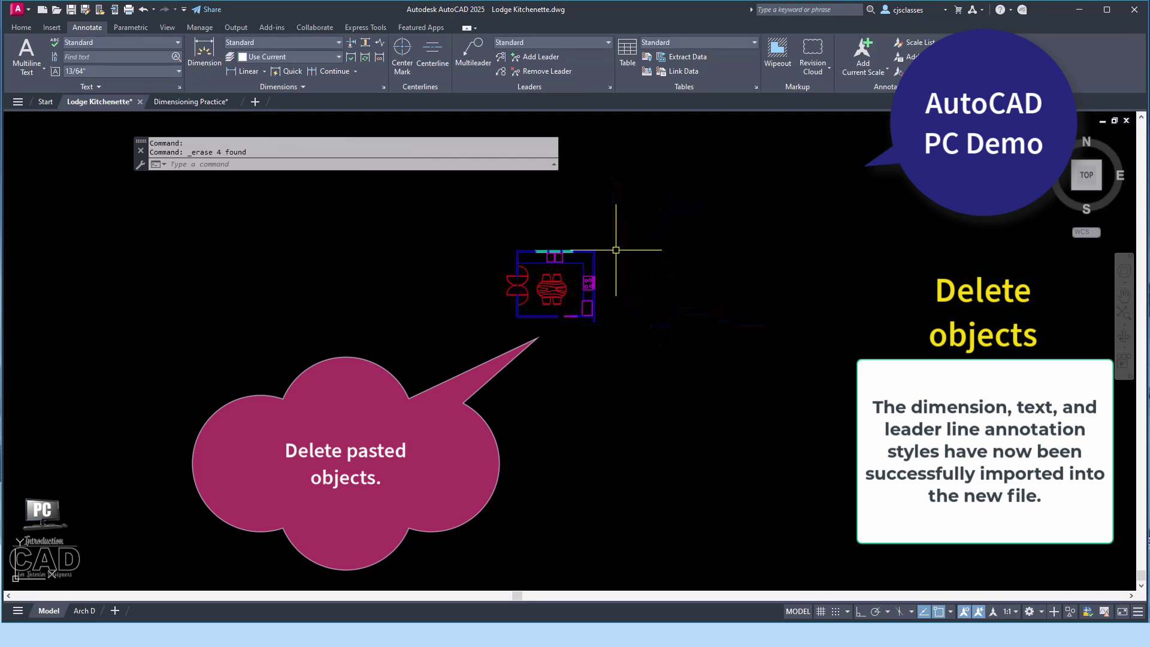
scroll(627, 237, "up", 4)
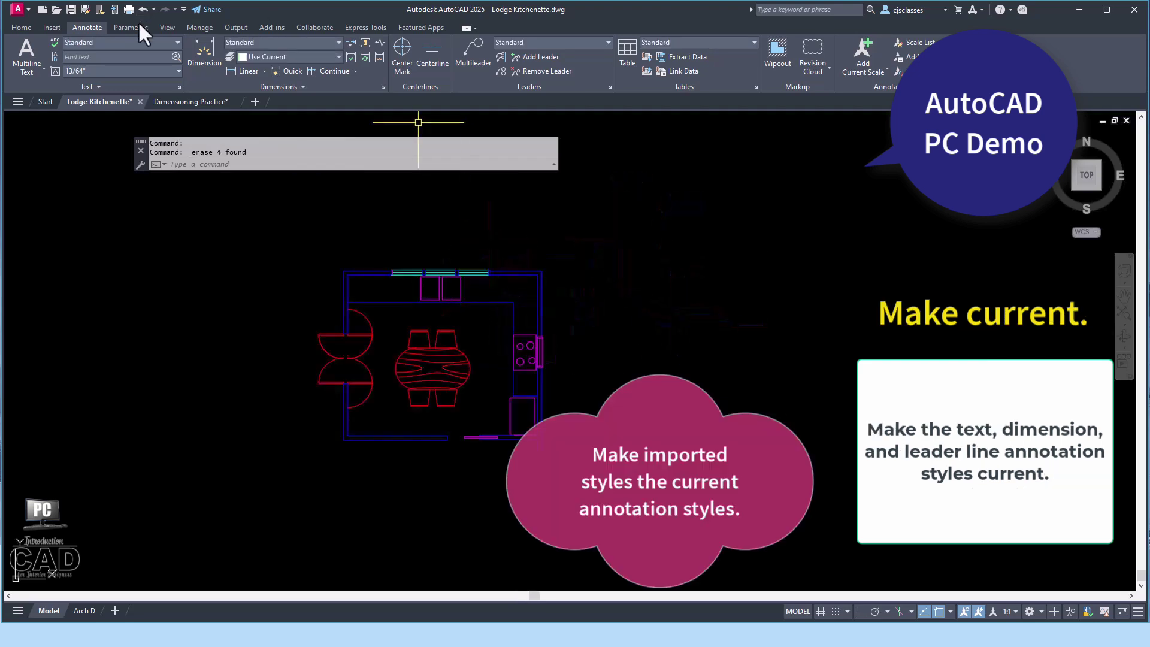
Pick Robb Text, Robb Dim Style and Robb Leader Style from the Annotate tab style dropdowns
left_click(146, 44)
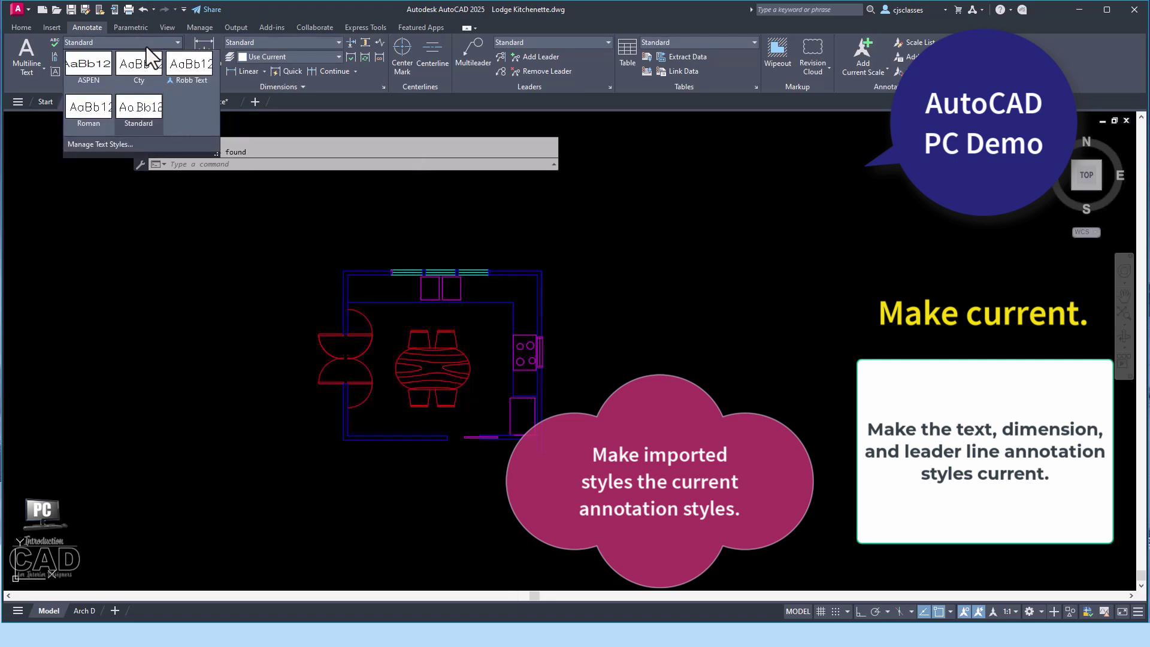
left_click(193, 77)
left_click(293, 38)
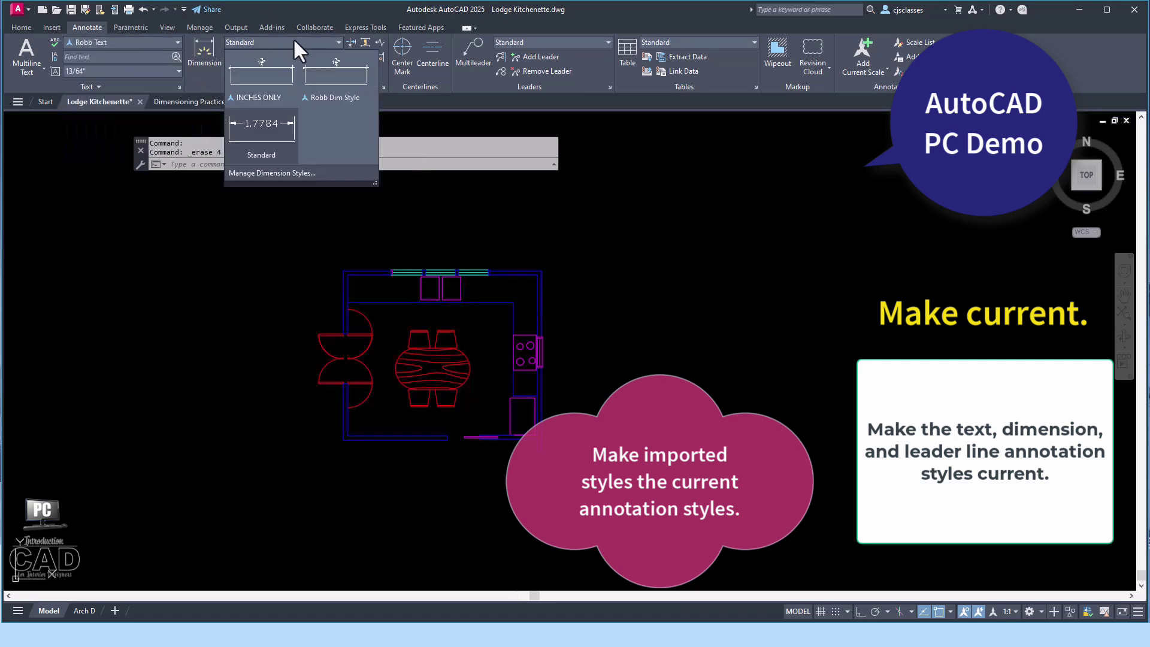
left_click(333, 105)
left_click(549, 38)
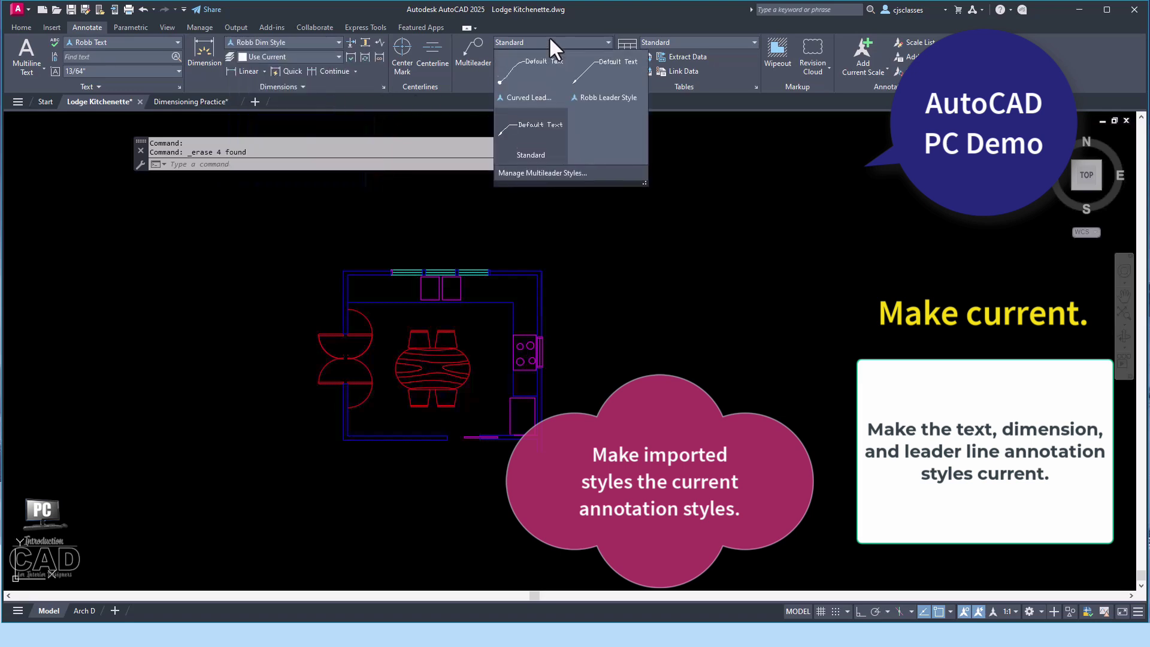
left_click(597, 85)
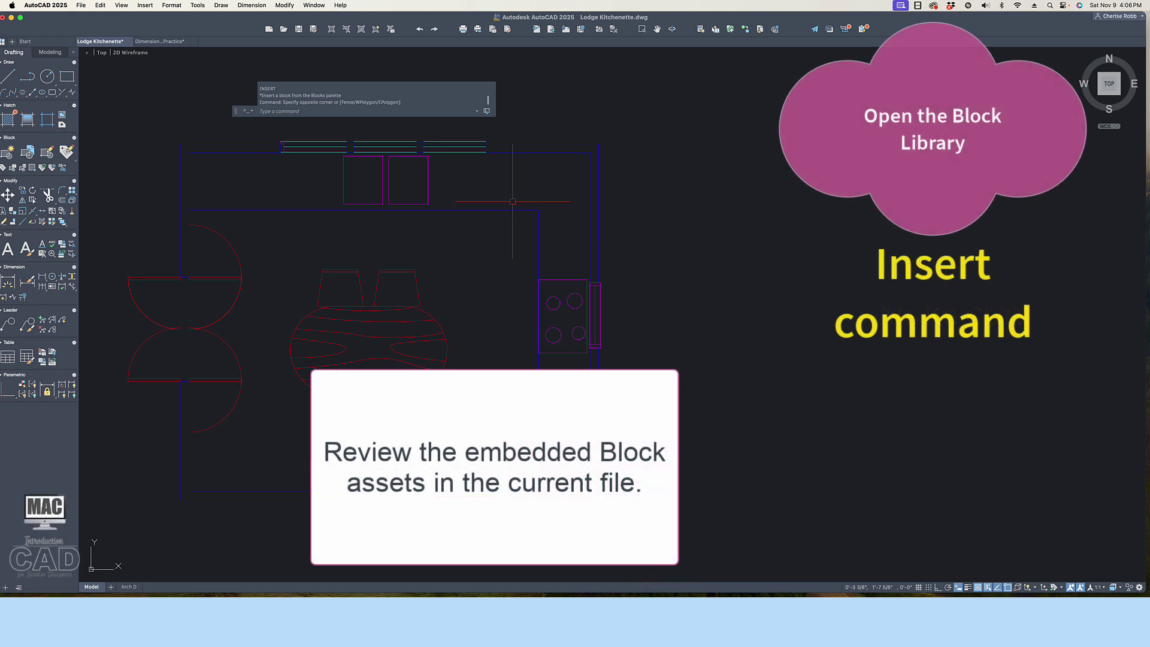
Open the Blocks palette listing Callout, DOORSYM and Title Block via INSERT and the Window menu
left_click(269, 112)
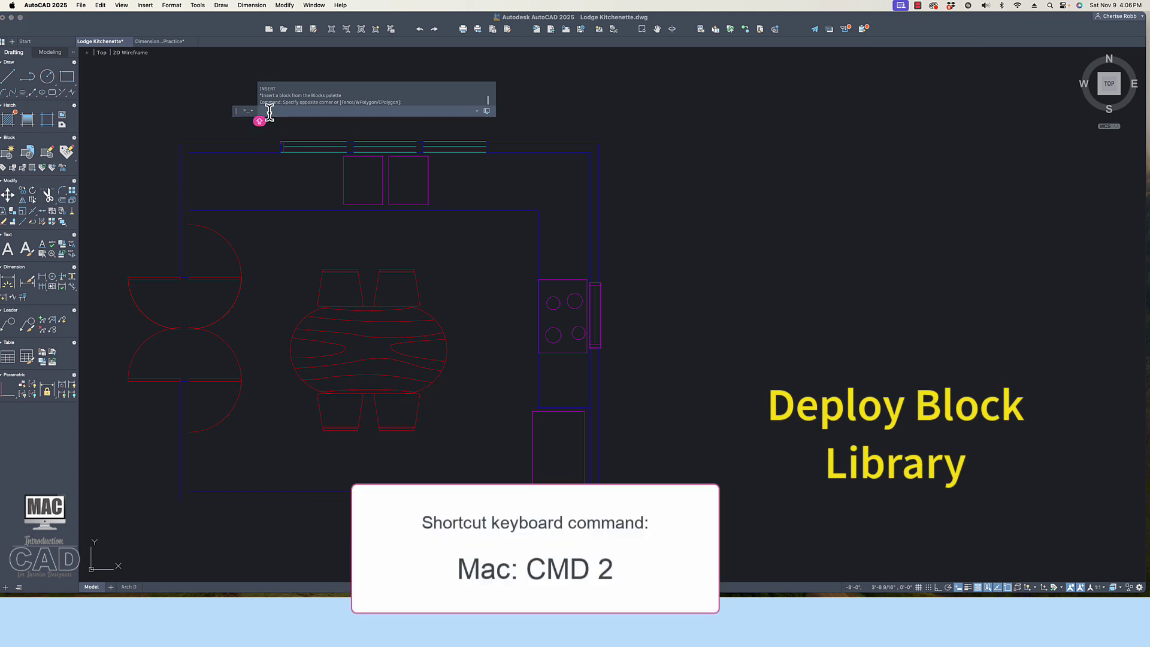
type("i")
key("Return")
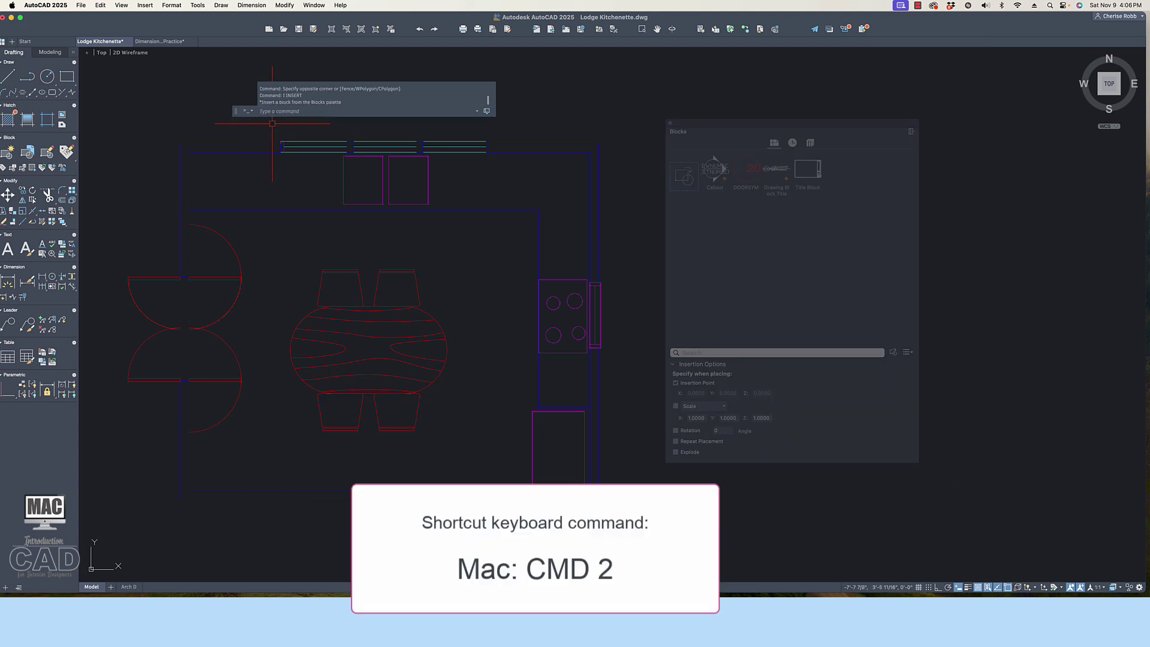
left_click(671, 129)
left_click(670, 125)
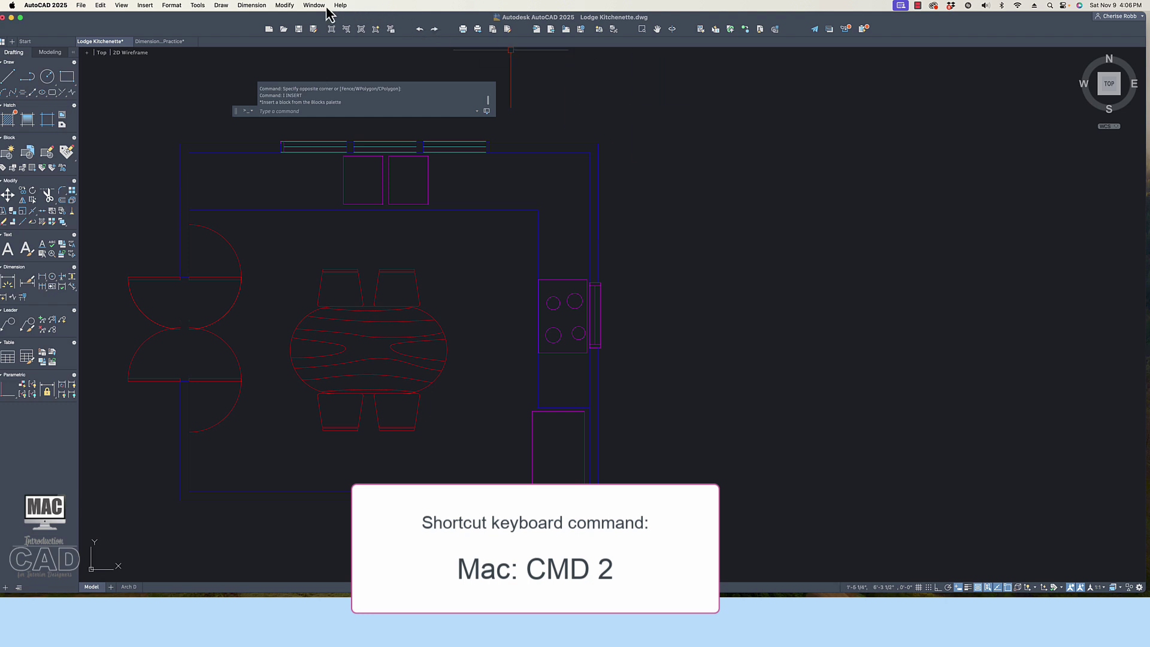
left_click(315, 6)
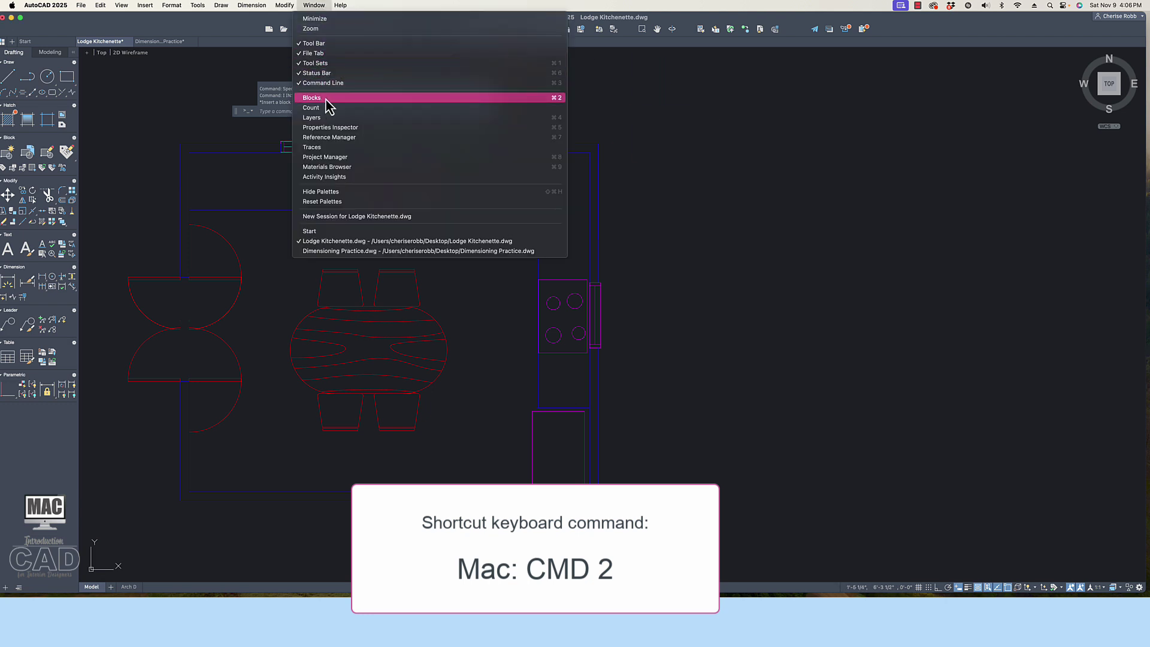
left_click(545, 99)
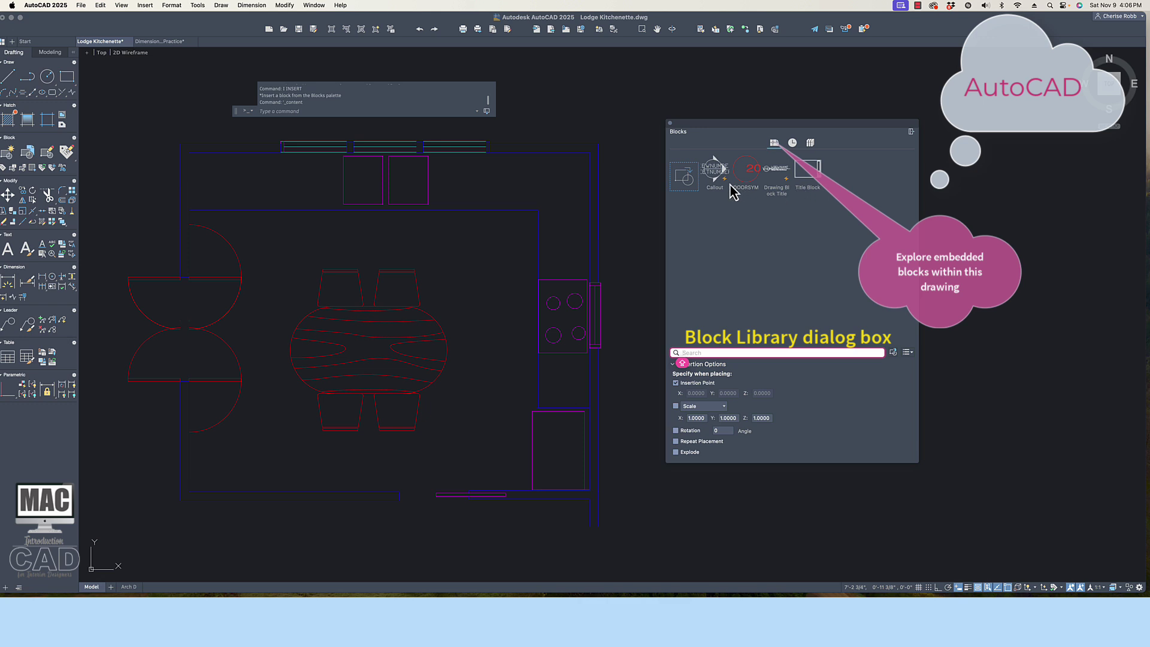
Start placing the DOORSYM block in the plan, then cancel the insert
left_click(759, 178)
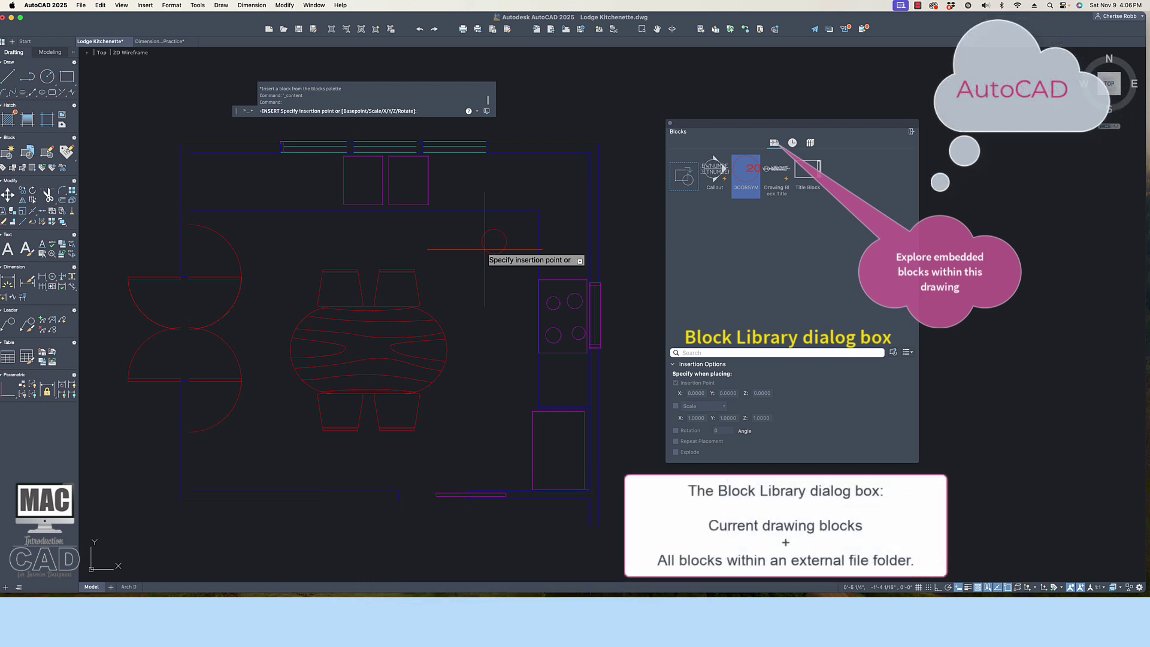
left_click(485, 249)
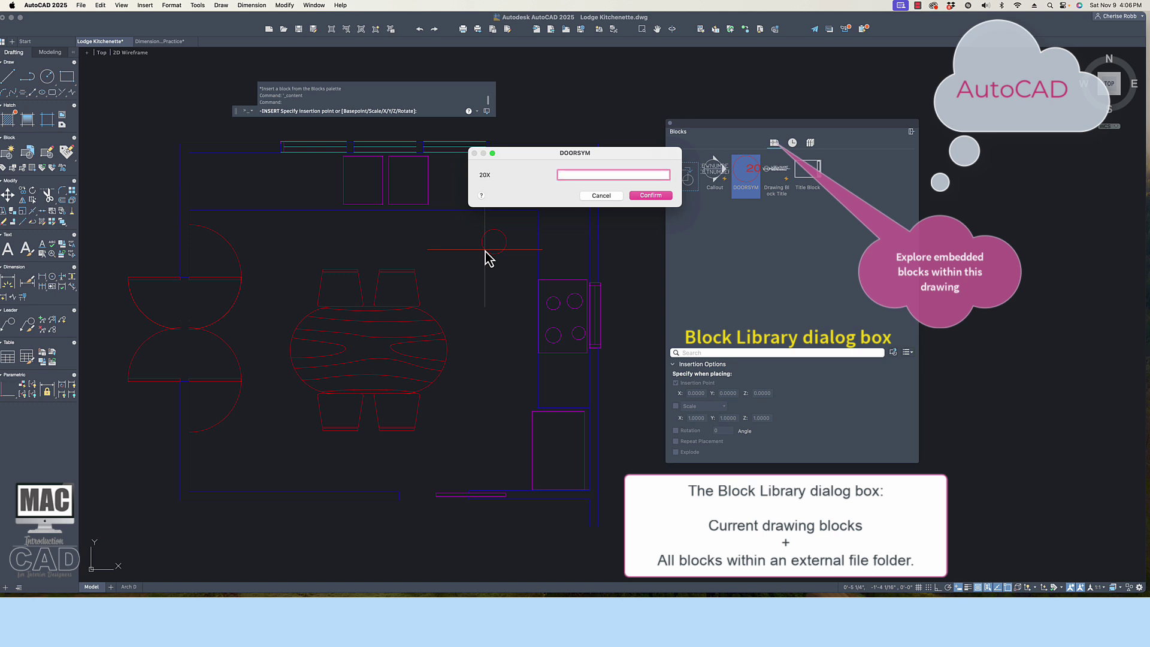
left_click(599, 196)
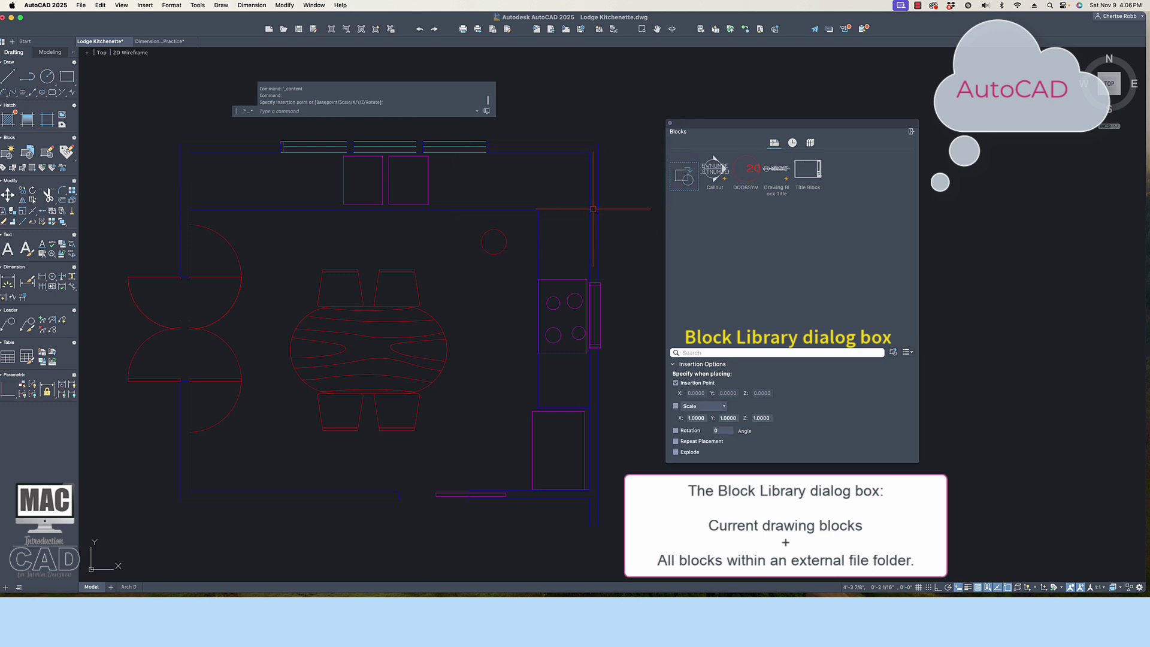
Erase the stray red circle and list the Doors.dwg library blocks
left_click(507, 242)
key("Delete")
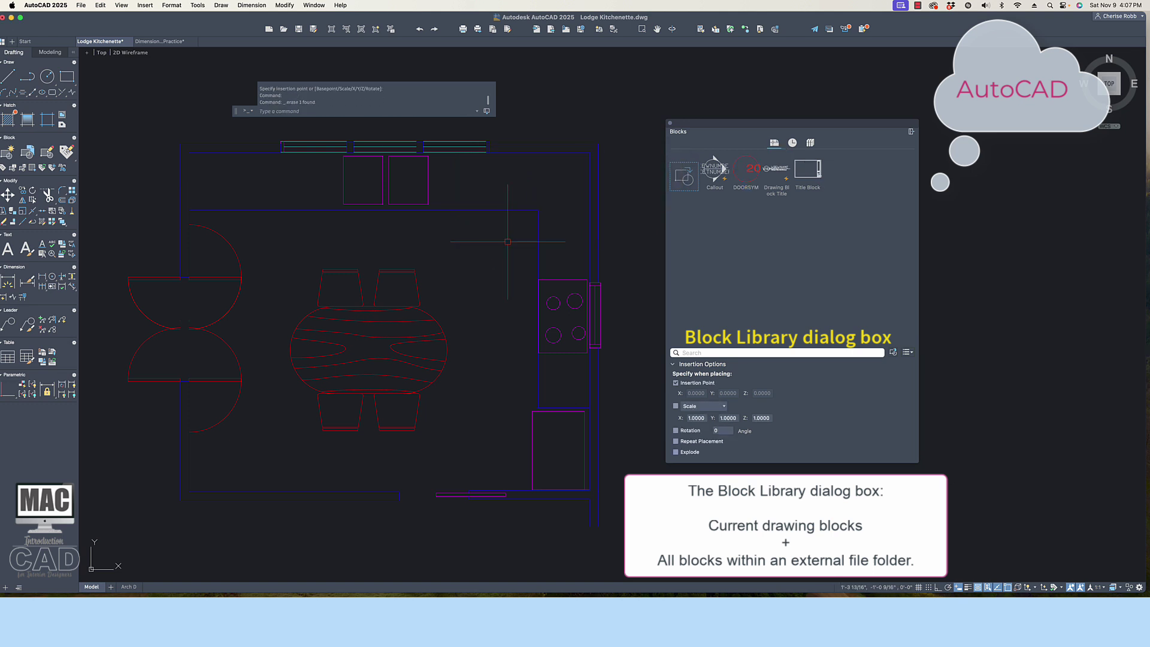
left_click(811, 144)
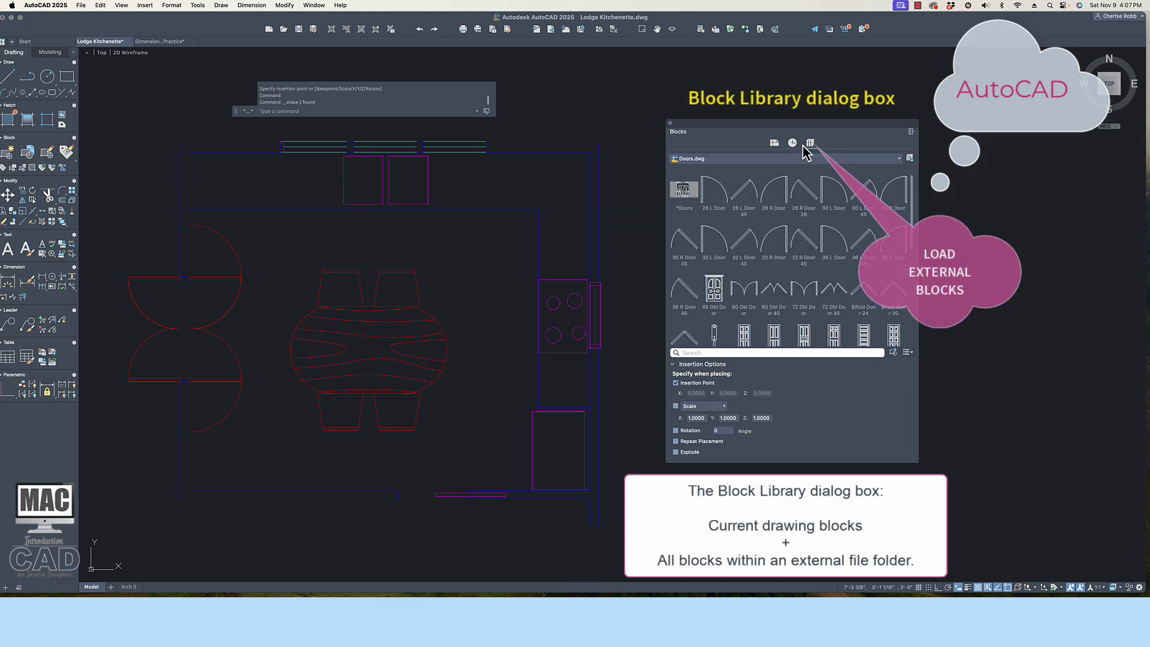
Load KITCHEN BATH BLOCKS.dwg as the Blocks palette library via Browse Block Libraries
left_click(899, 159)
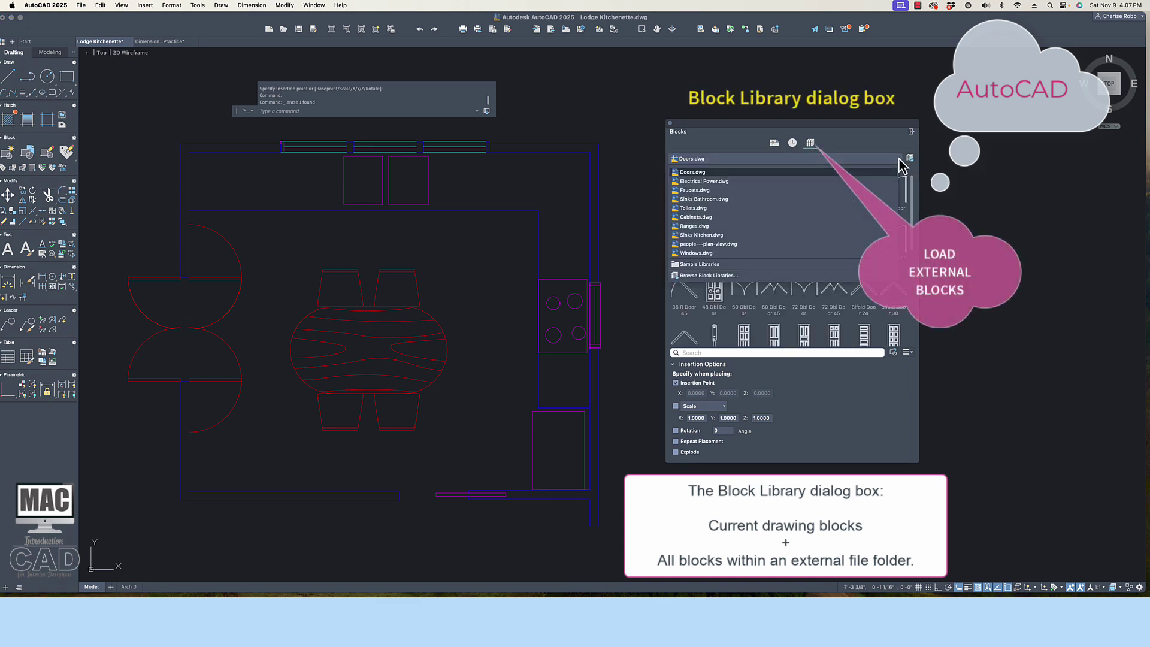
left_click(847, 280)
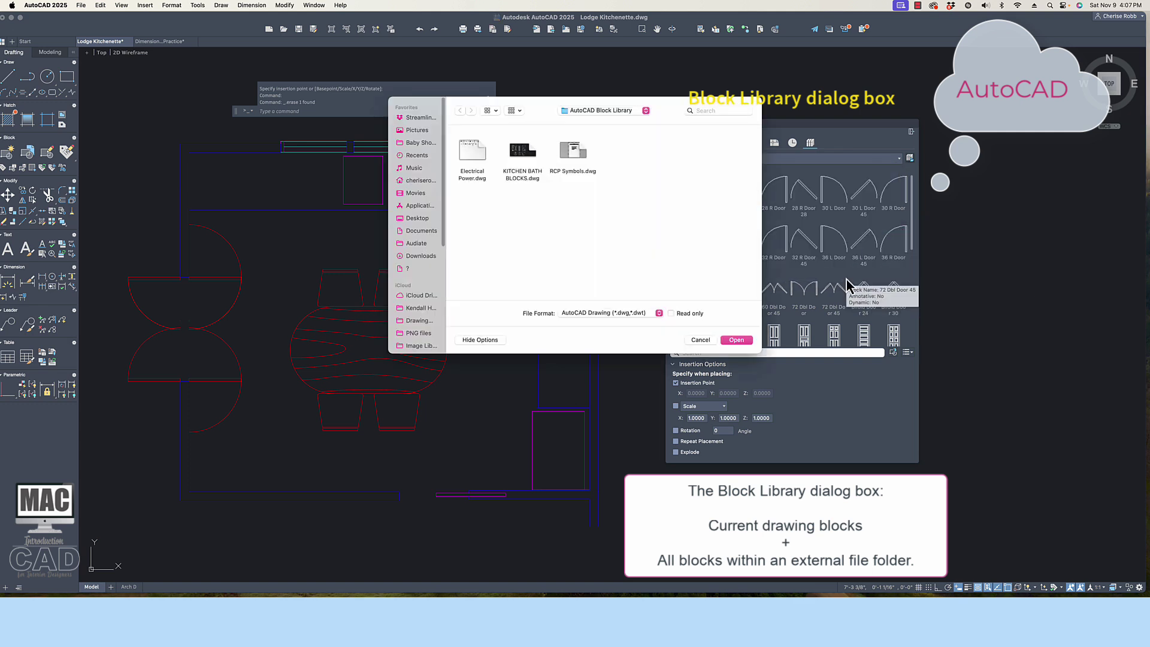
left_click(528, 159)
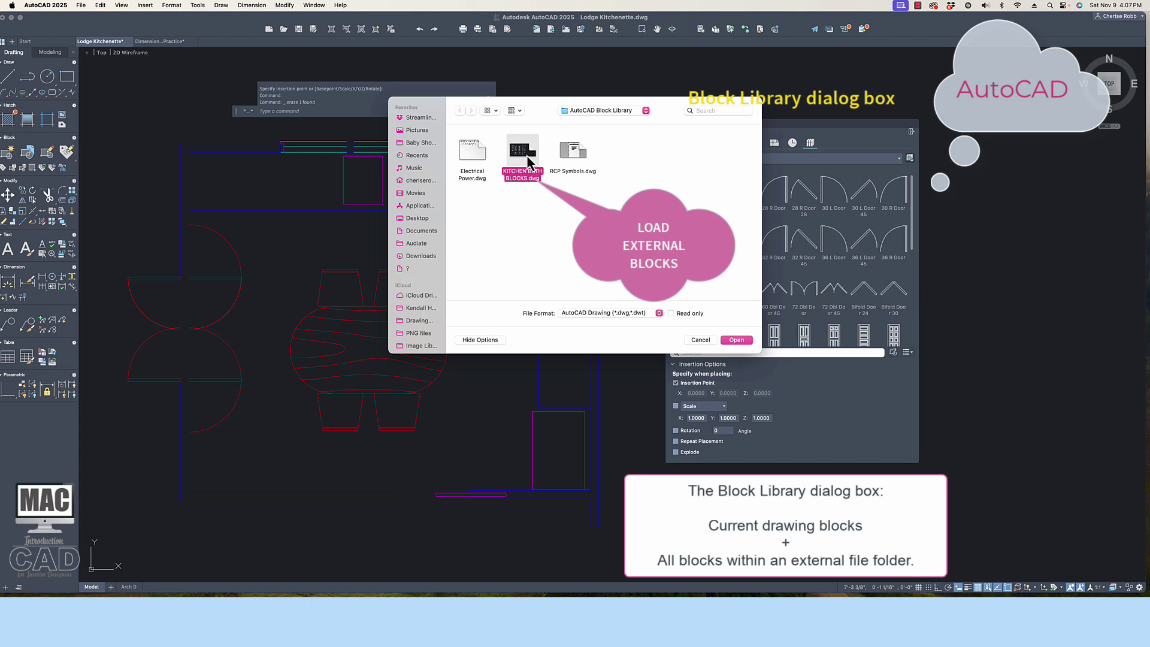
left_click(737, 340)
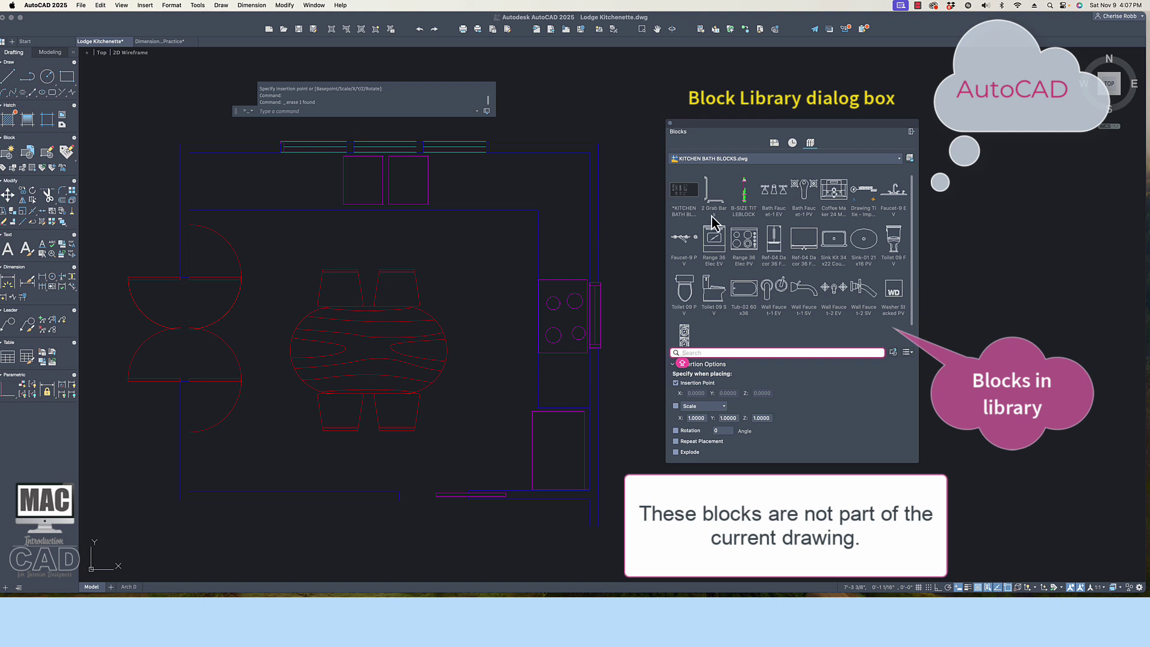
Insert Bath Faucet-1 EV to embed its definition, then delete the placed faucet
left_click(776, 193)
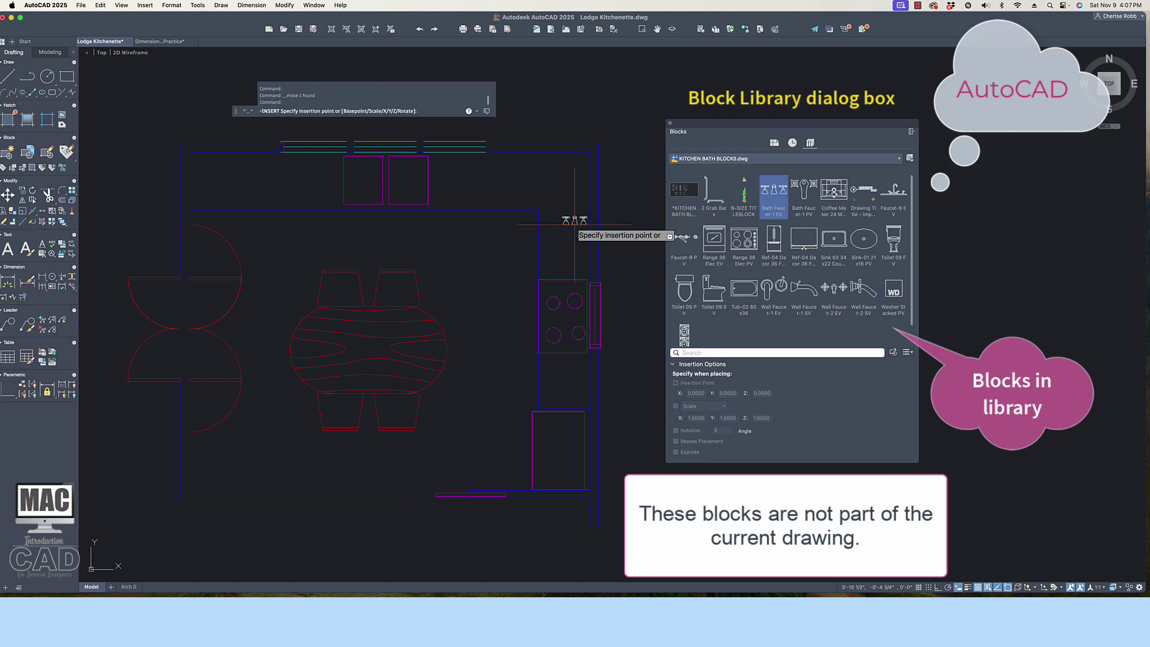
left_click(499, 240)
left_click(769, 142)
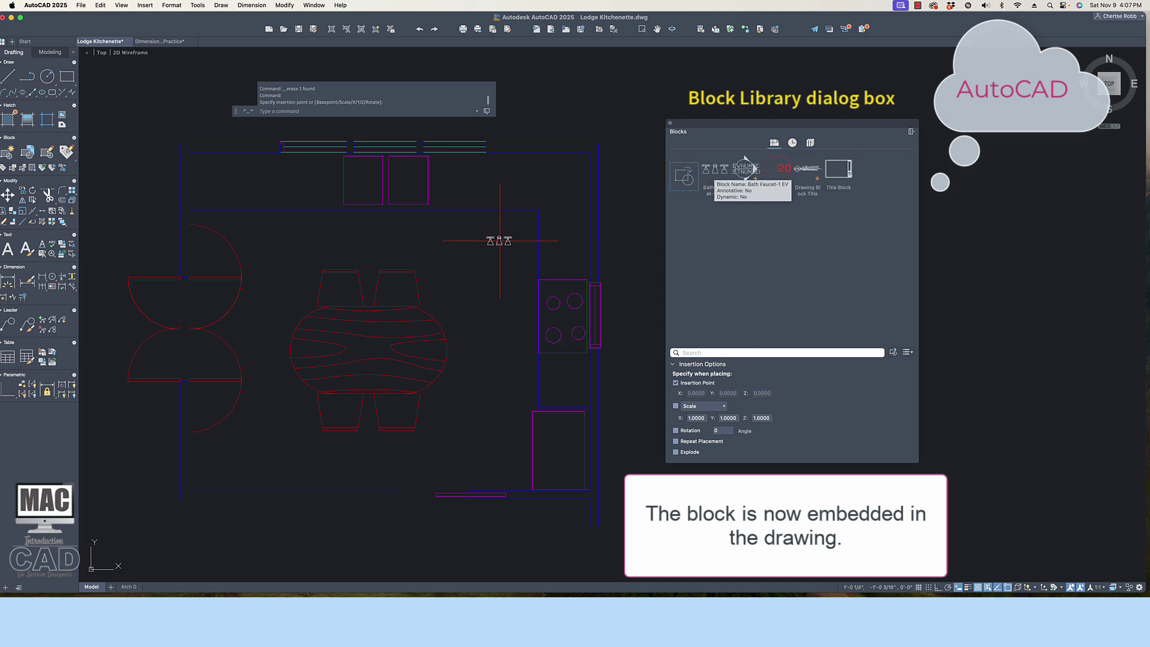
left_click(491, 241)
key("Delete")
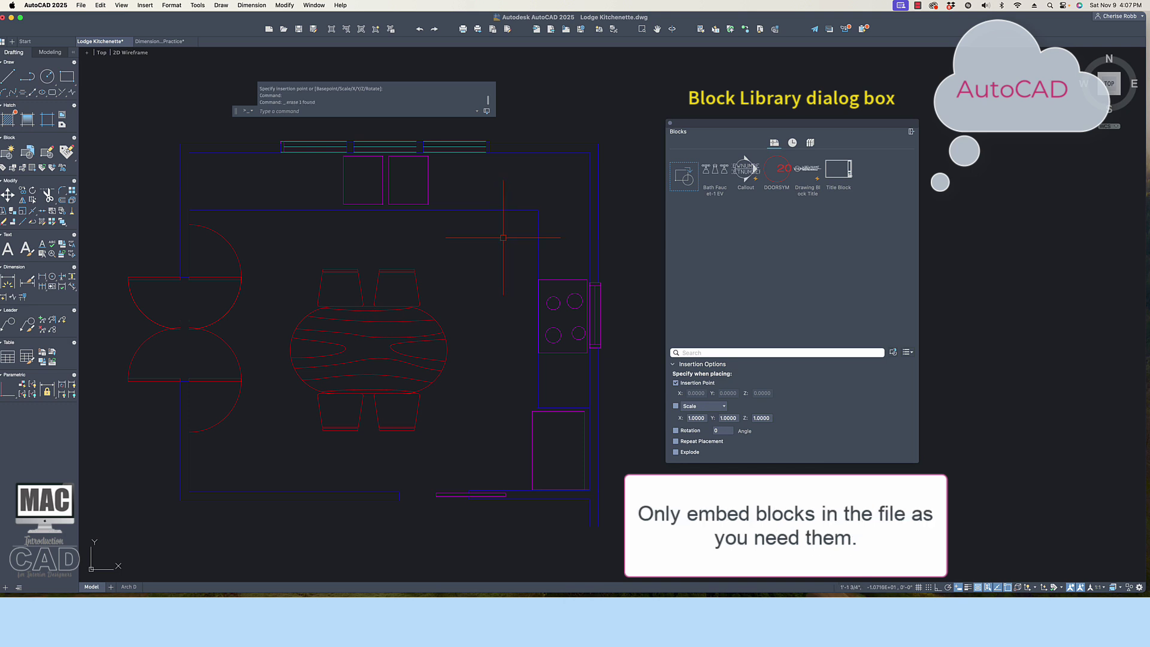
left_click(811, 144)
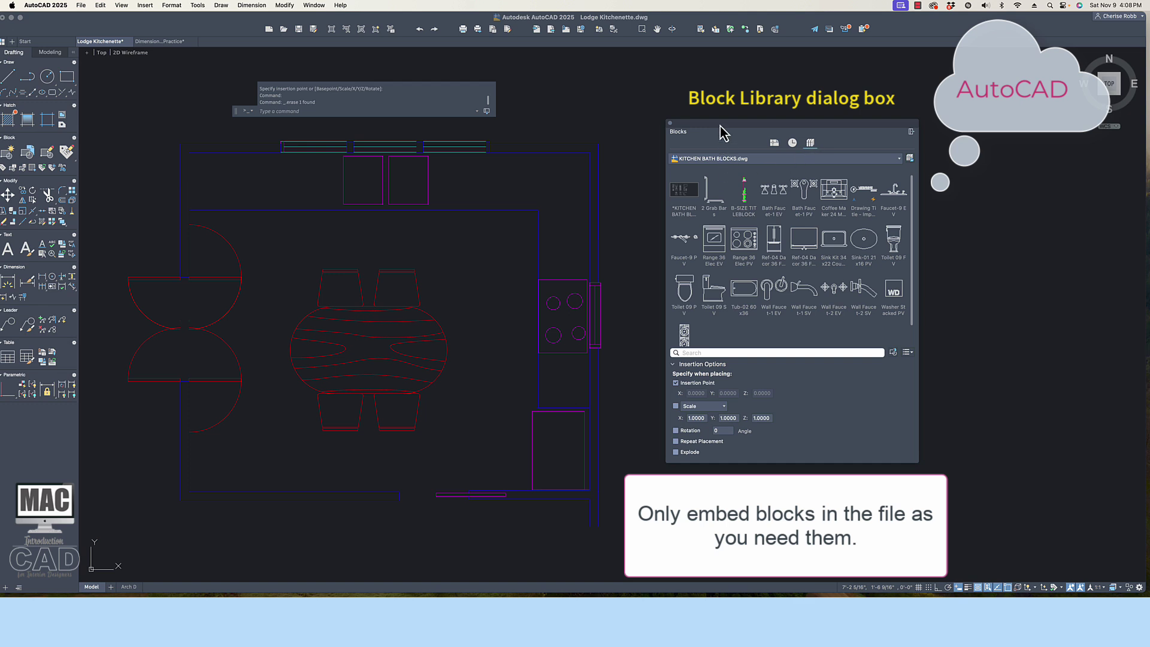
Insert the whole *KITCHEN BATH BLOCKS set to embed all fixtures, then erase the placed copy
left_click(685, 191)
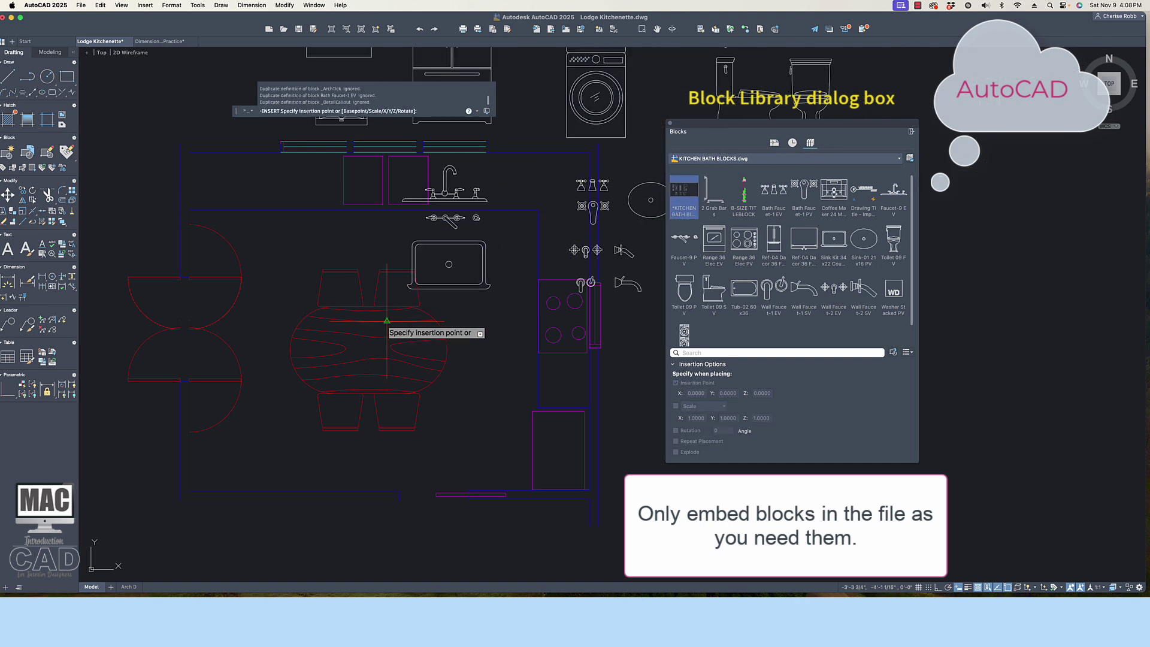
scroll(409, 308, "down", 10)
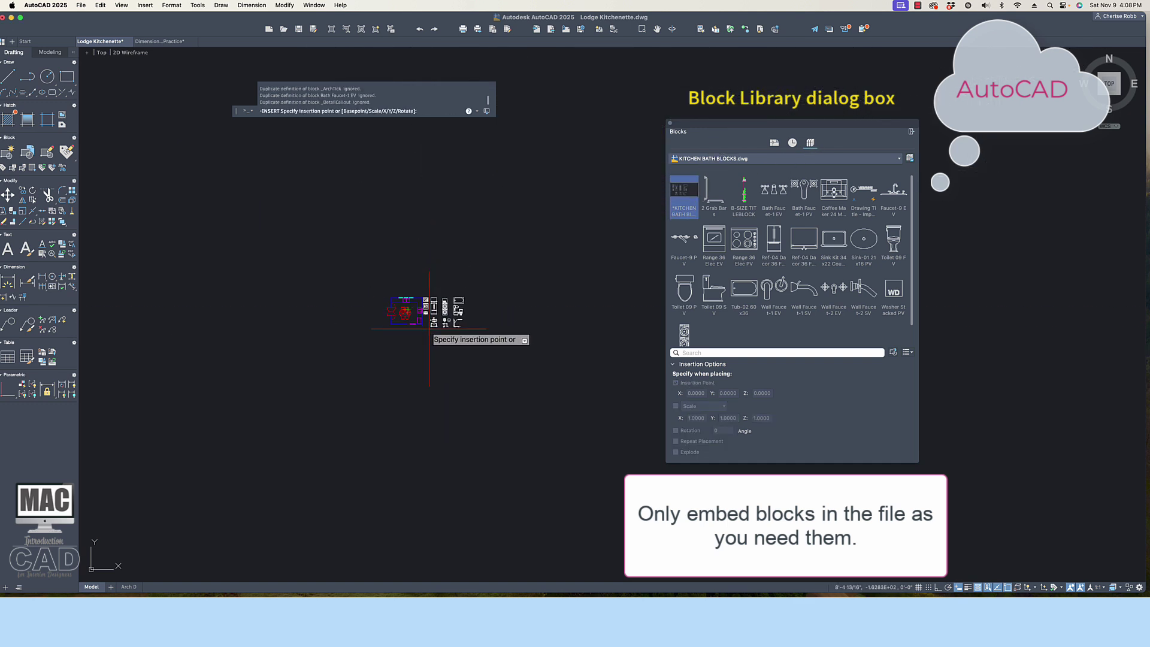
left_click(437, 277)
scroll(428, 315, "up", 5)
scroll(429, 313, "up", 3)
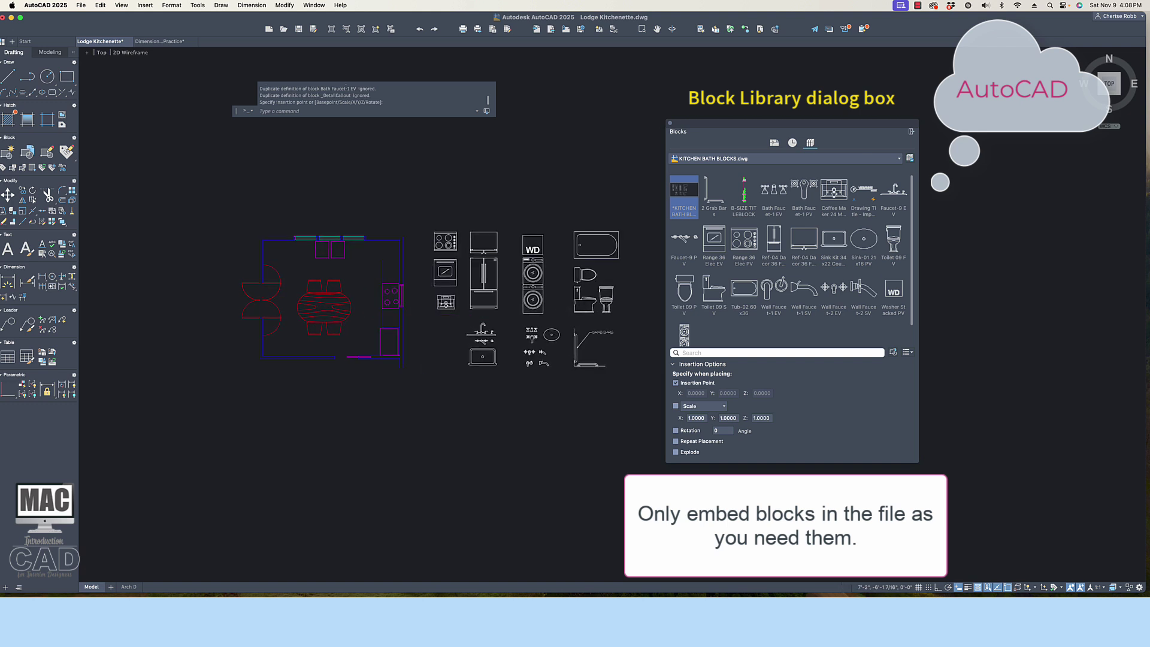
left_click(775, 143)
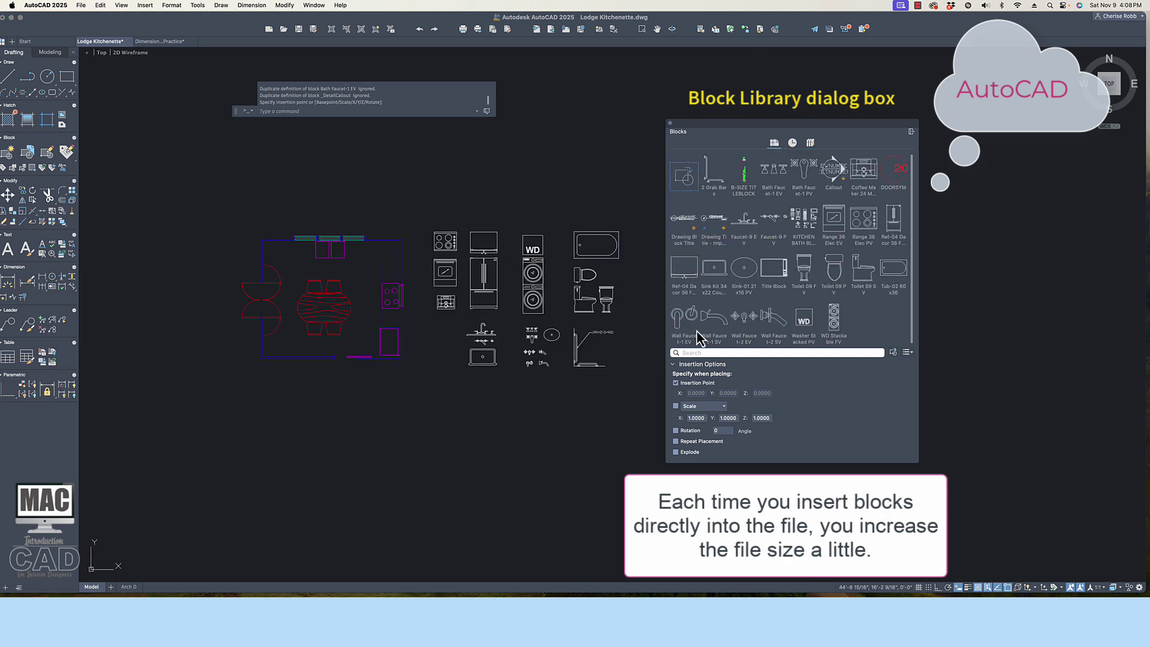
left_click_drag(837, 332, 585, 258)
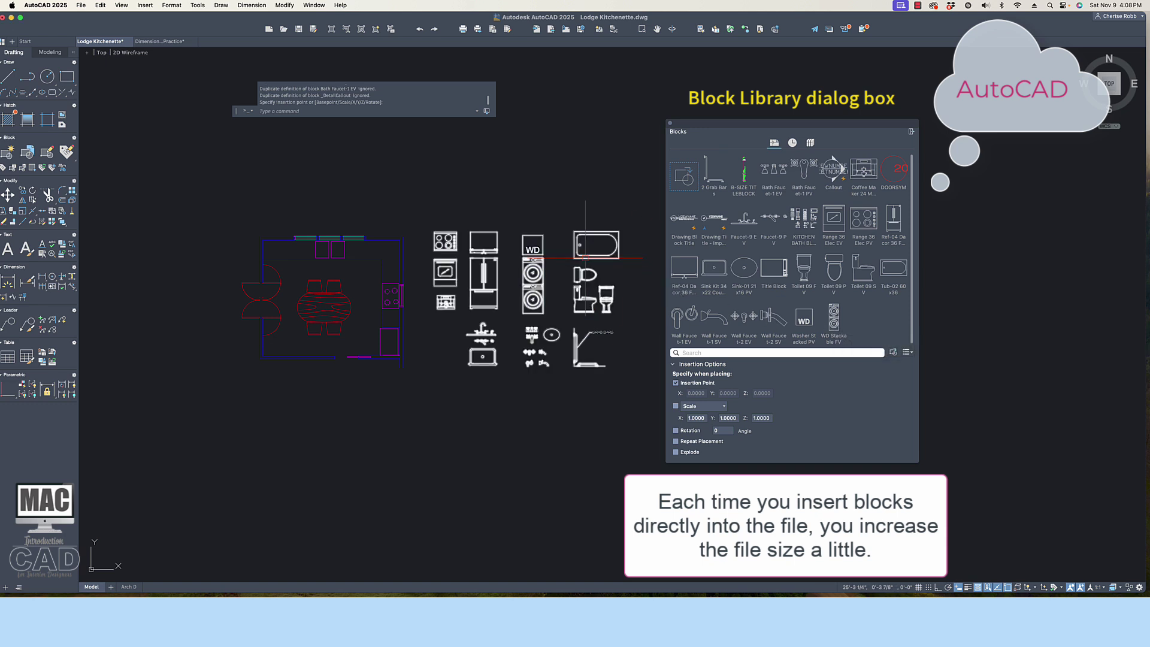
left_click(585, 258)
key("Delete")
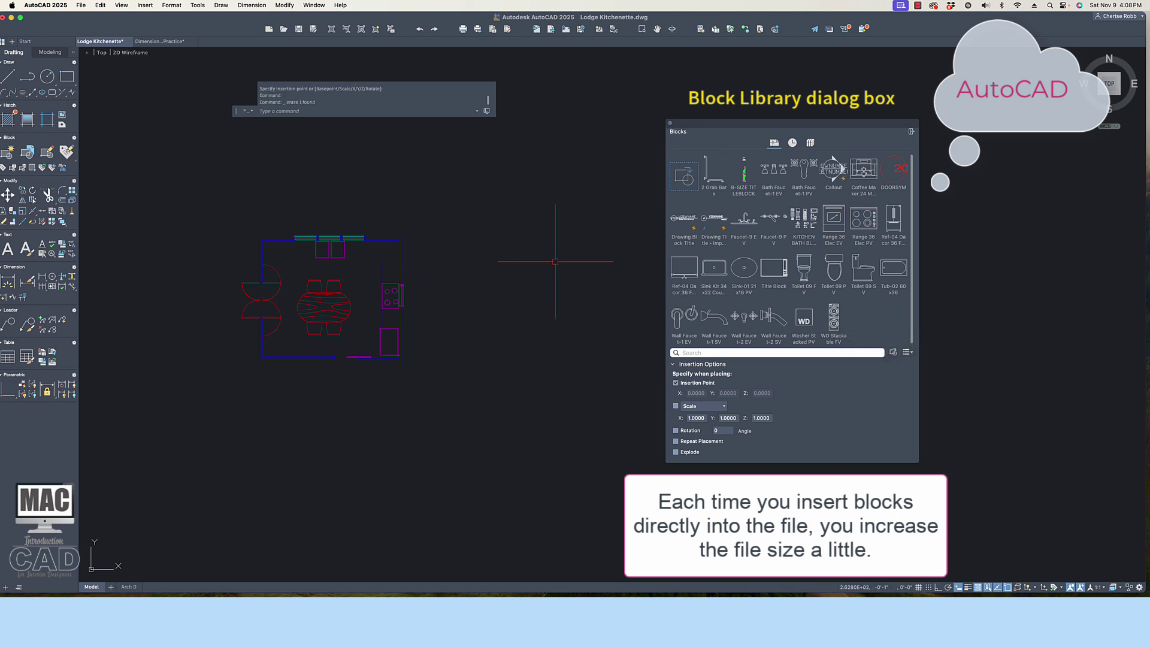
scroll(250, 239, "up", 4)
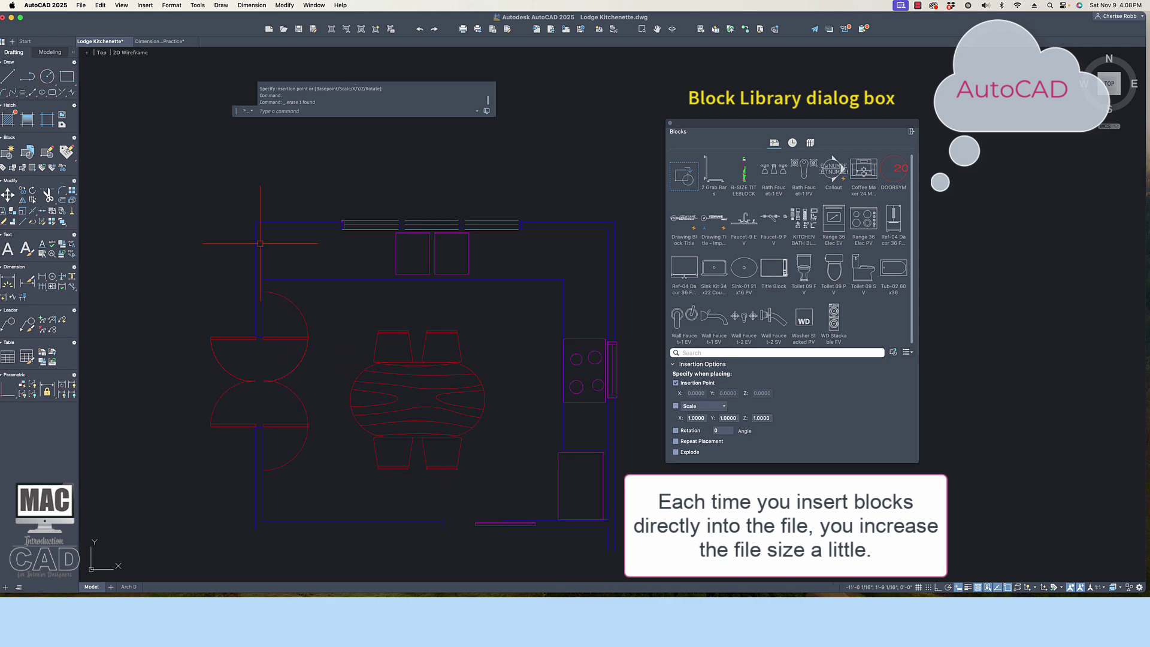
middle_click_drag(320, 250, 279, 174)
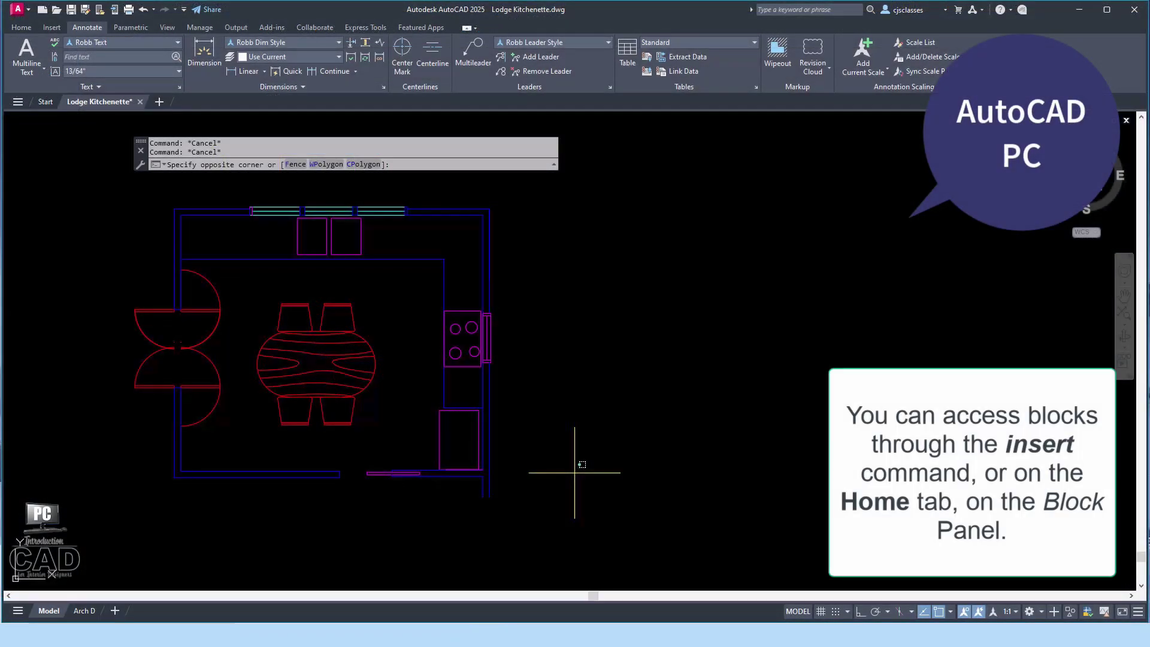
Run INSERT with I and show the Block panel gallery listing Callout, DOORSYM and title blocks
key("Escape")
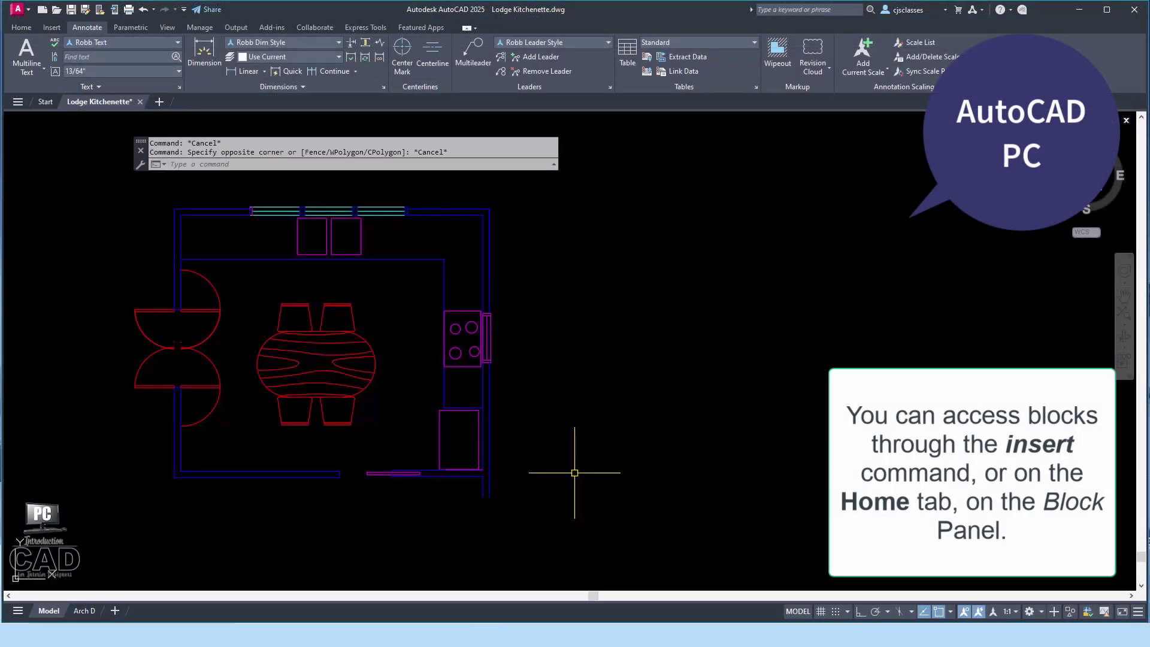
type("i")
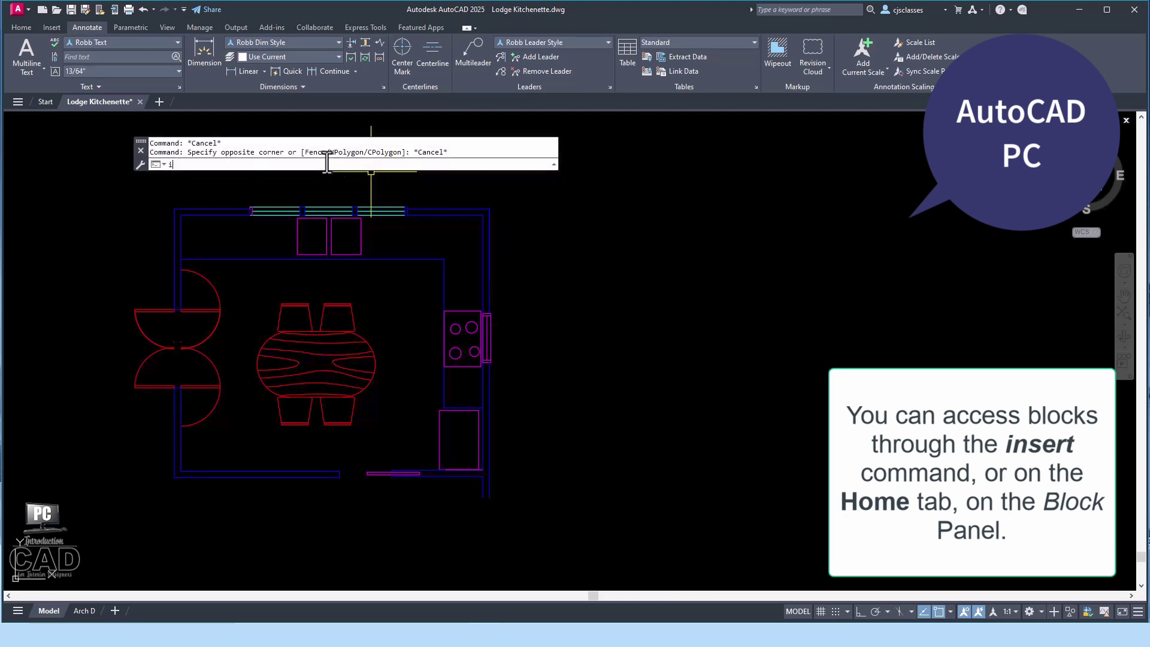
key("Return")
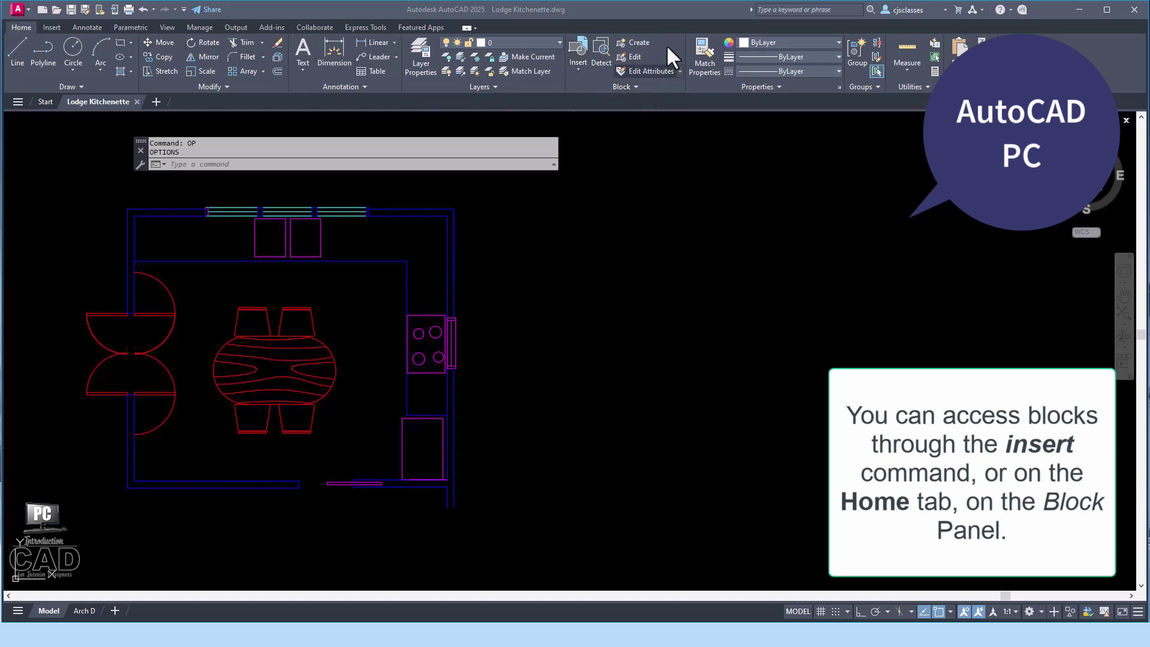
left_click(575, 70)
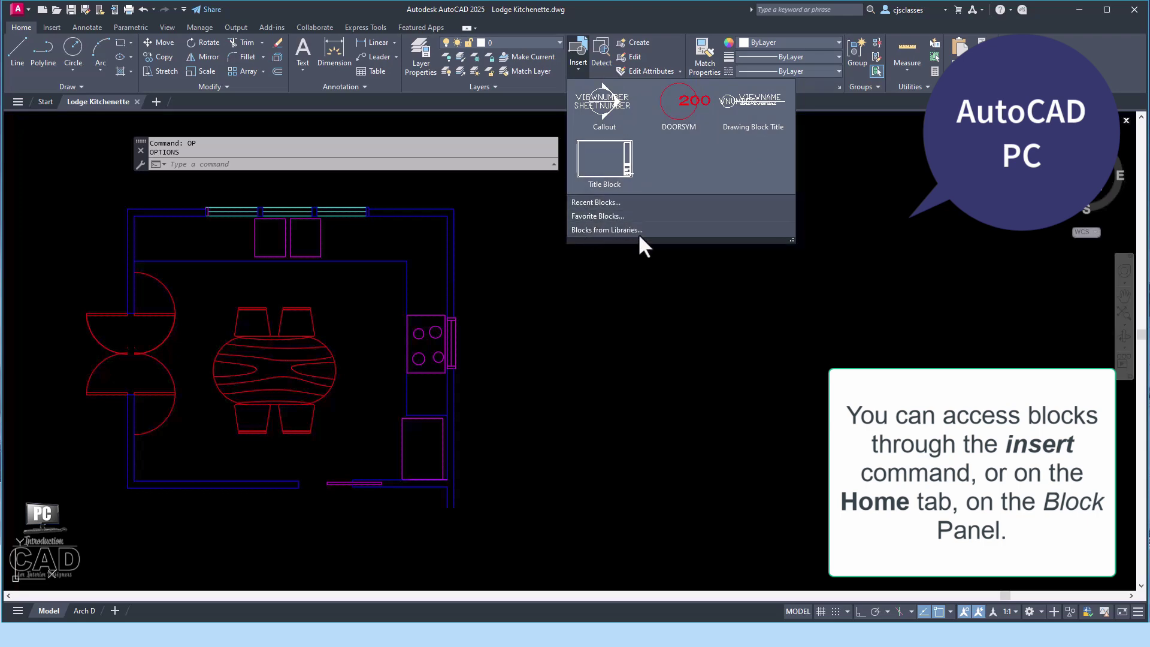
Open the Blocks palette, view Current Drawing blocks, and cancel a trial Callout insert
left_click(658, 230)
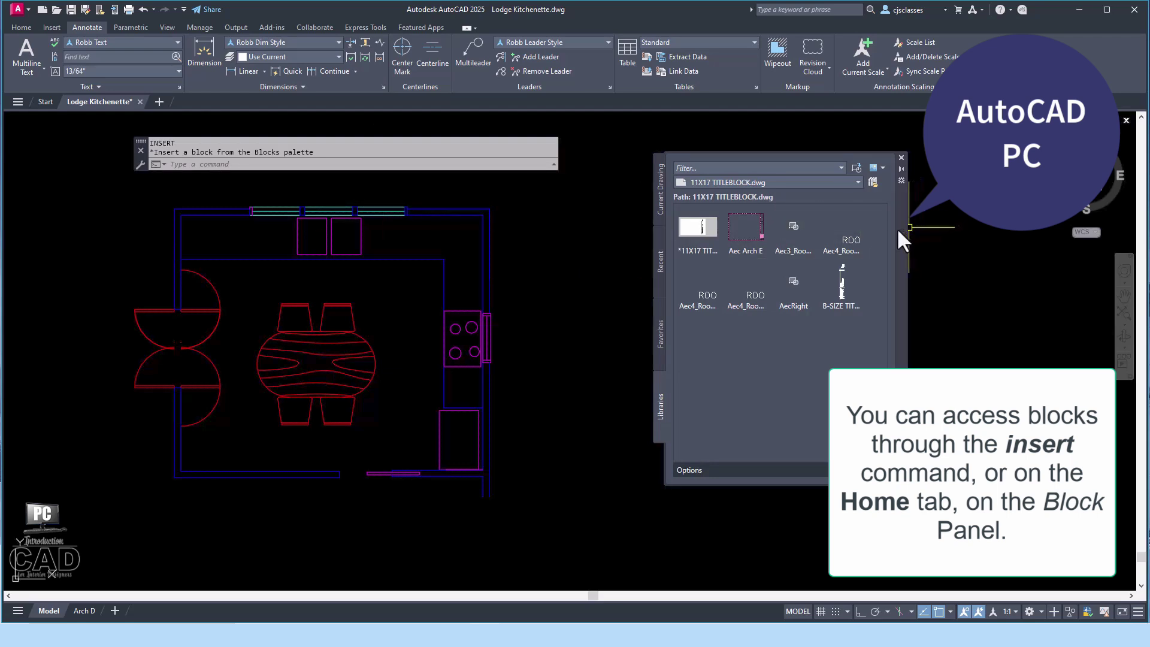
left_click_drag(898, 226, 894, 187)
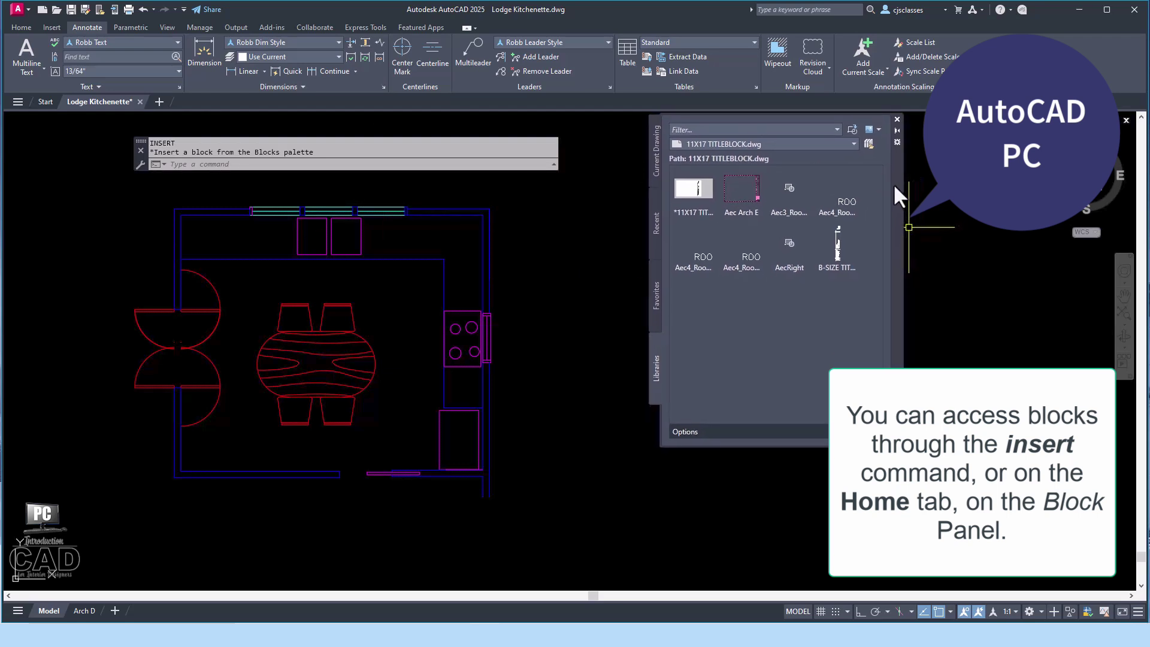
left_click(655, 159)
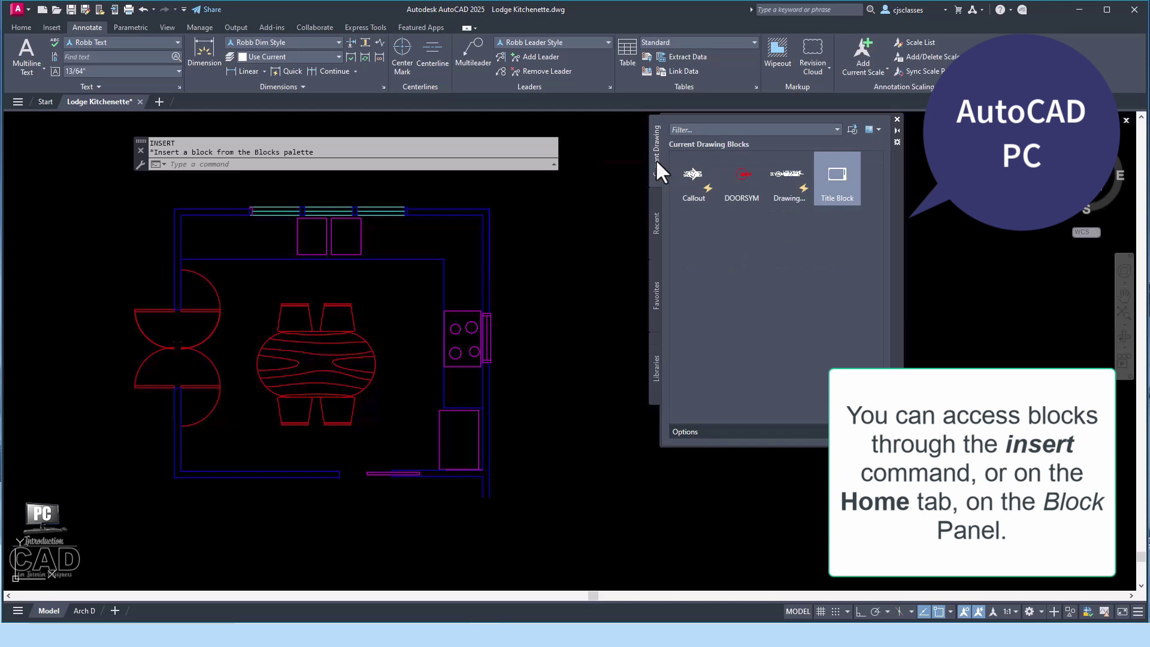
left_click(684, 194)
key("Escape")
left_click(657, 368)
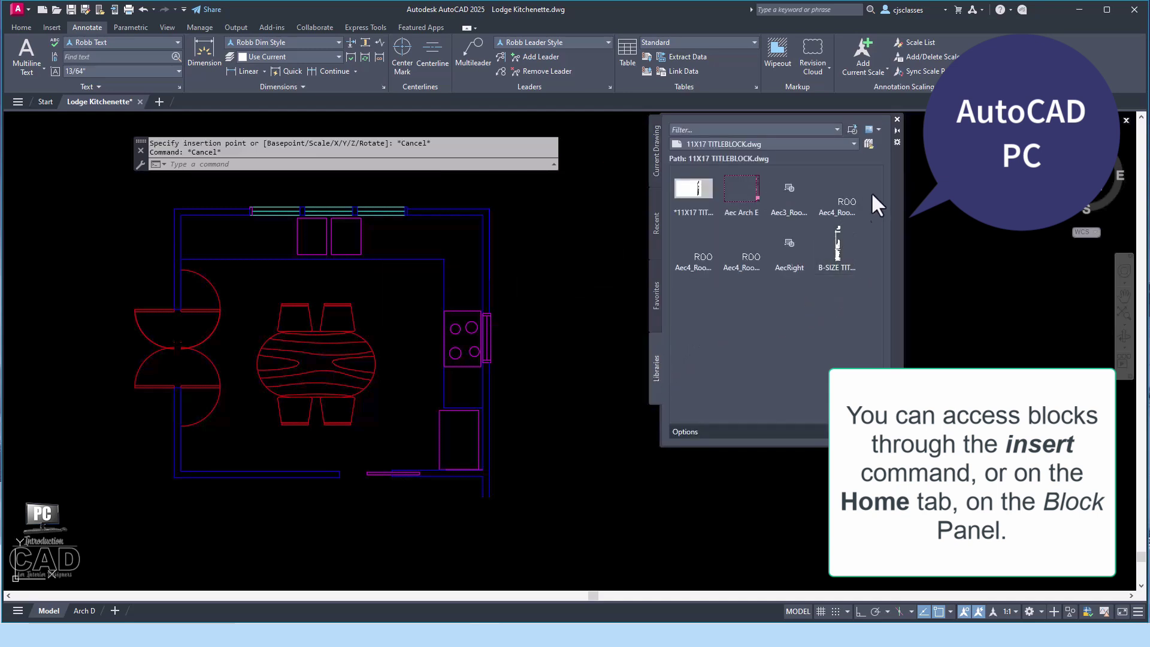
Load KITCHEN BATH BLOCKS from the Block Library folder as the library source
left_click(854, 144)
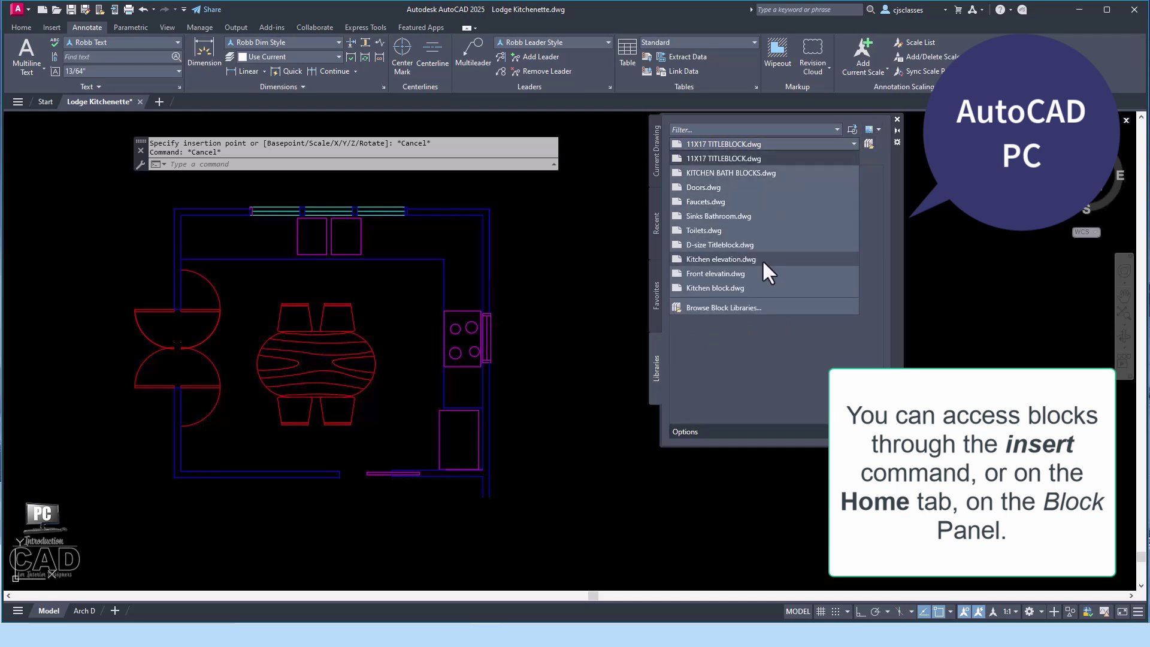
left_click(764, 306)
double_click(508, 231)
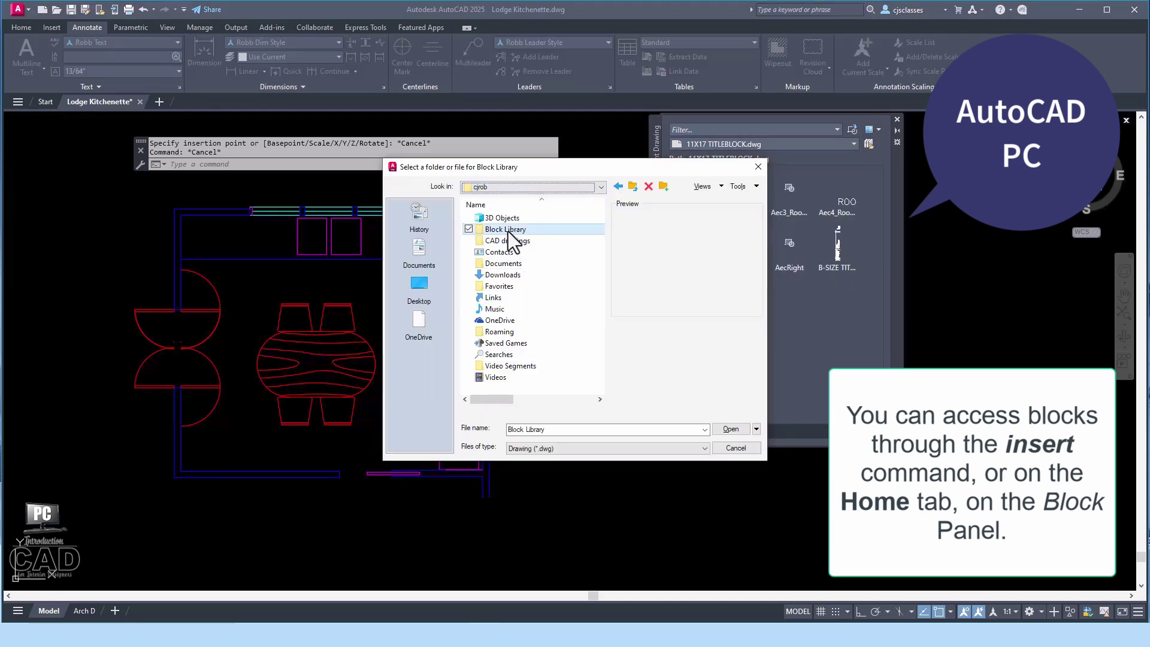
left_click(509, 219)
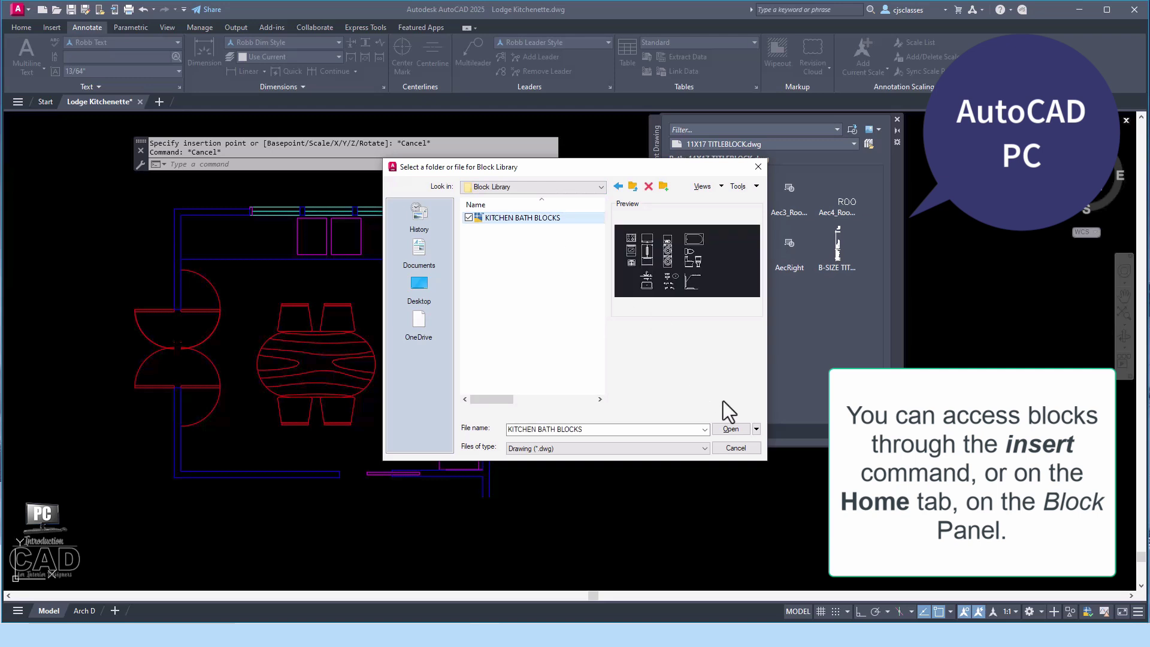
left_click(729, 429)
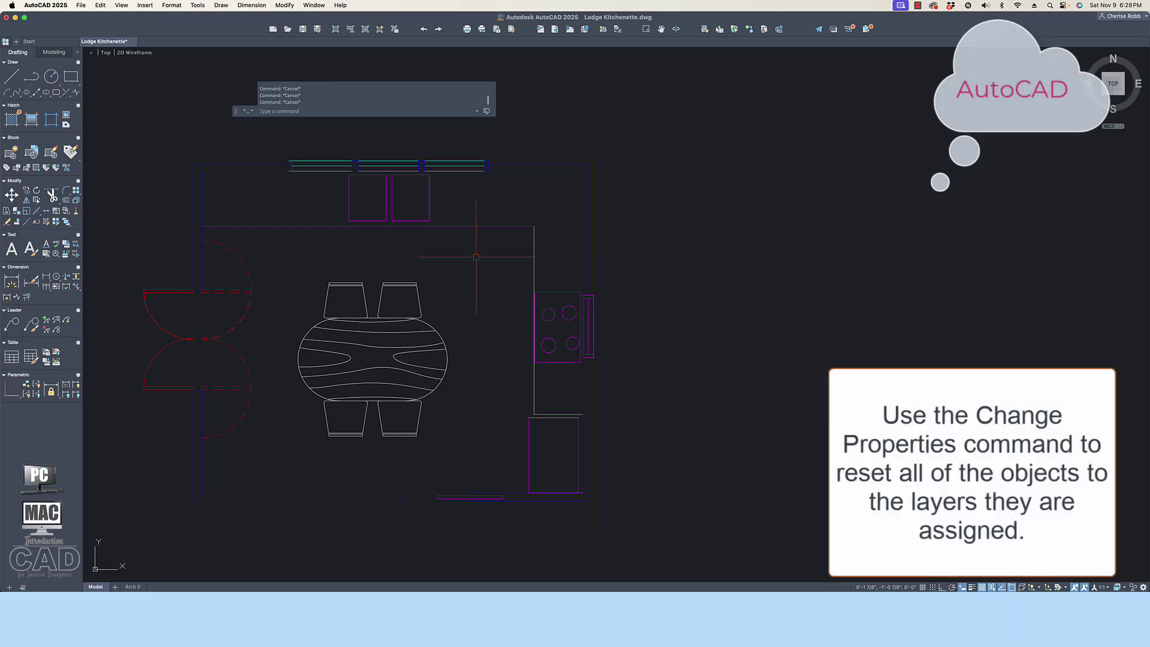
Change the dashed door arc's linetype from DASHED to ByLayer in Properties
left_click(245, 263)
right_click(246, 261)
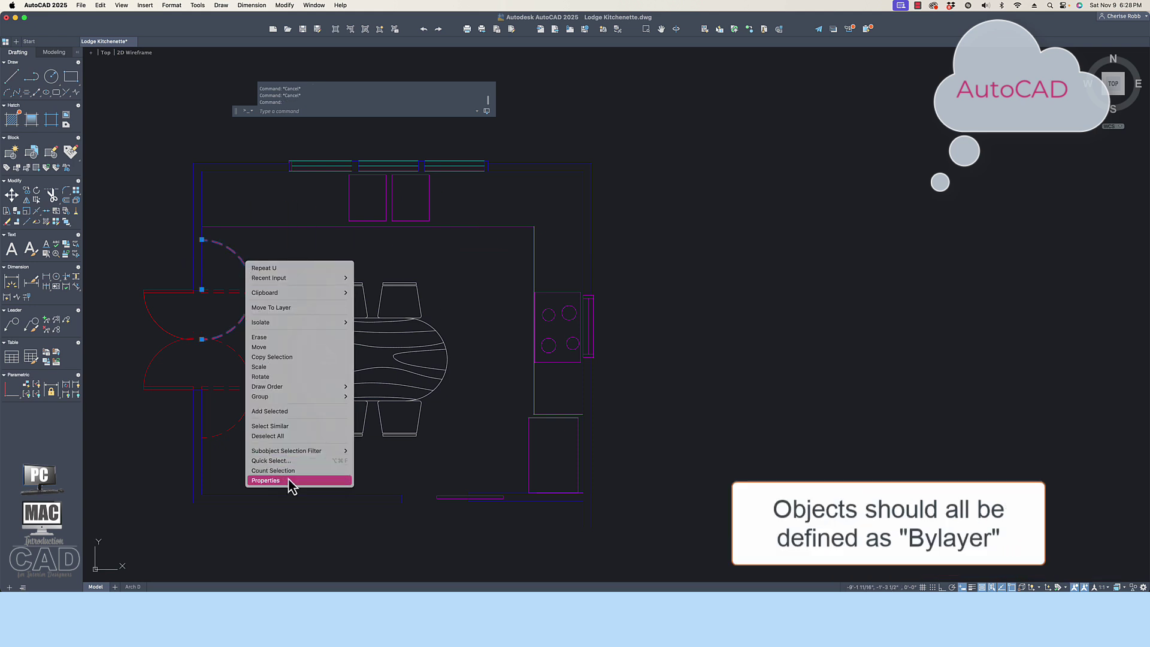
key("Return")
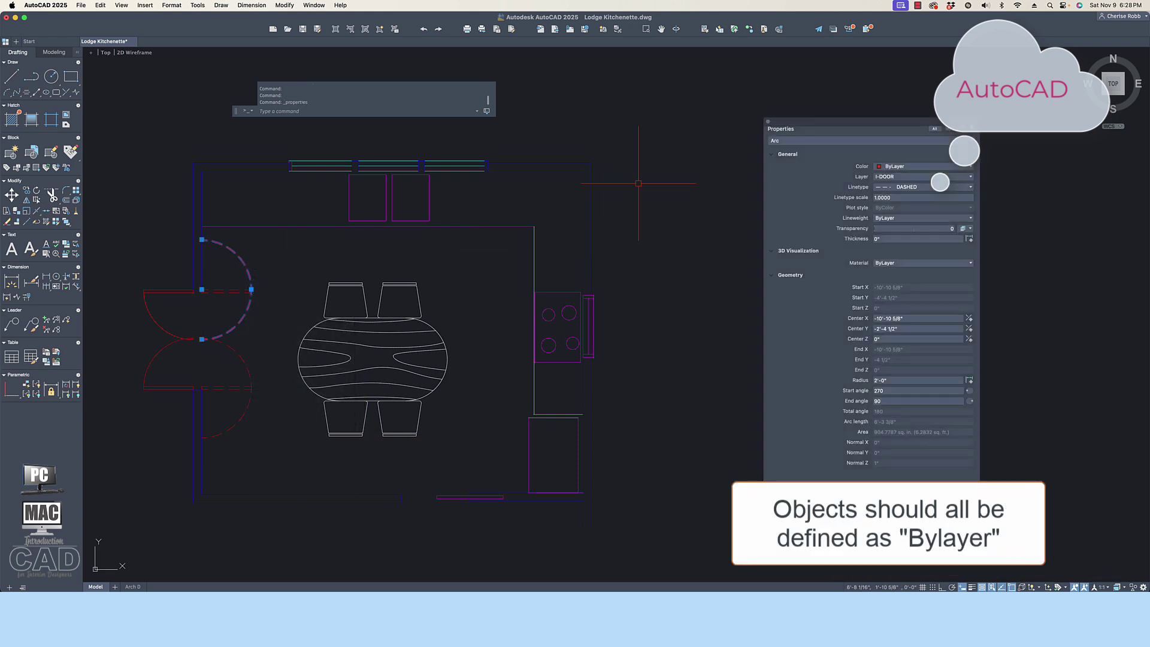
left_click(919, 191)
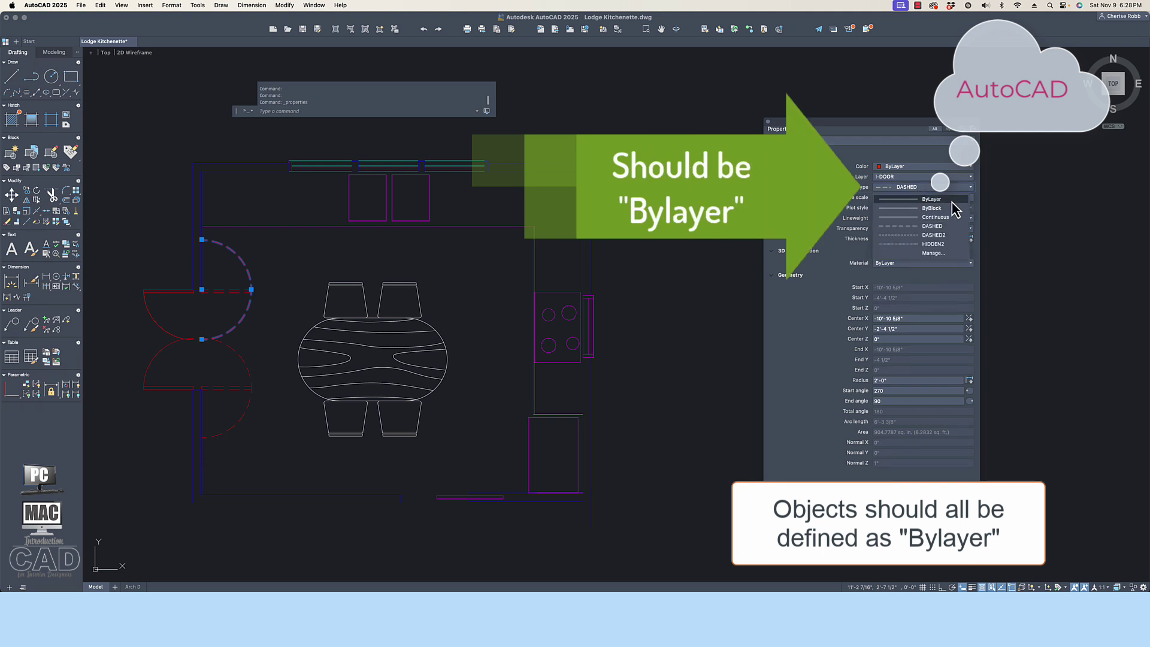
left_click(951, 200)
key("Escape")
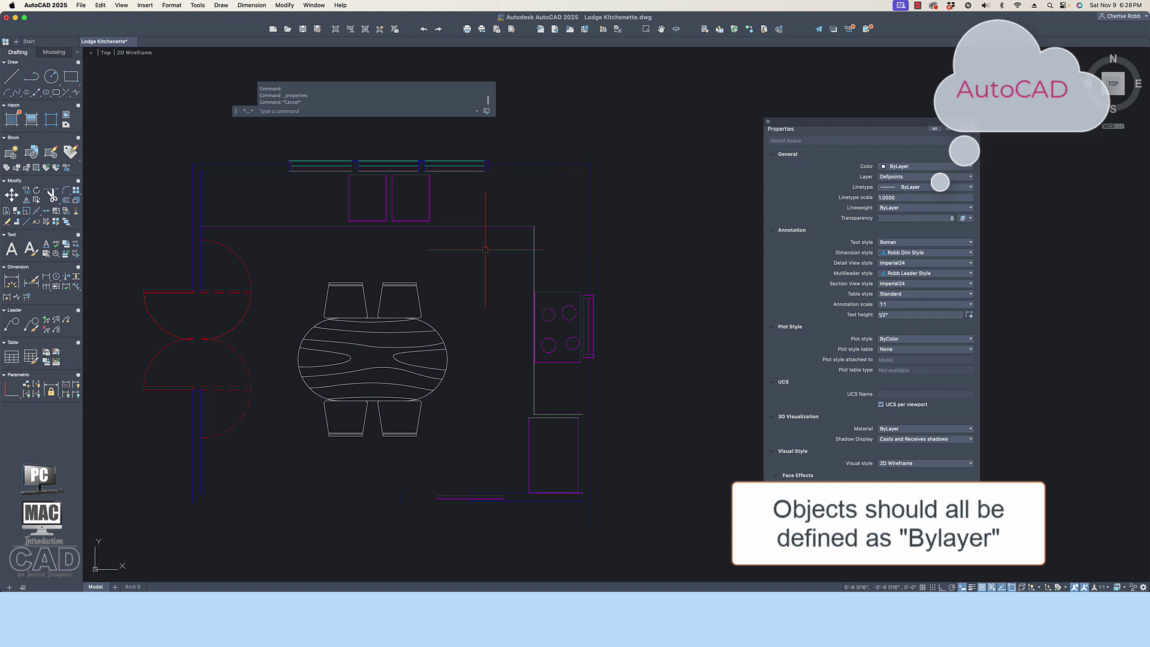
type("chprop")
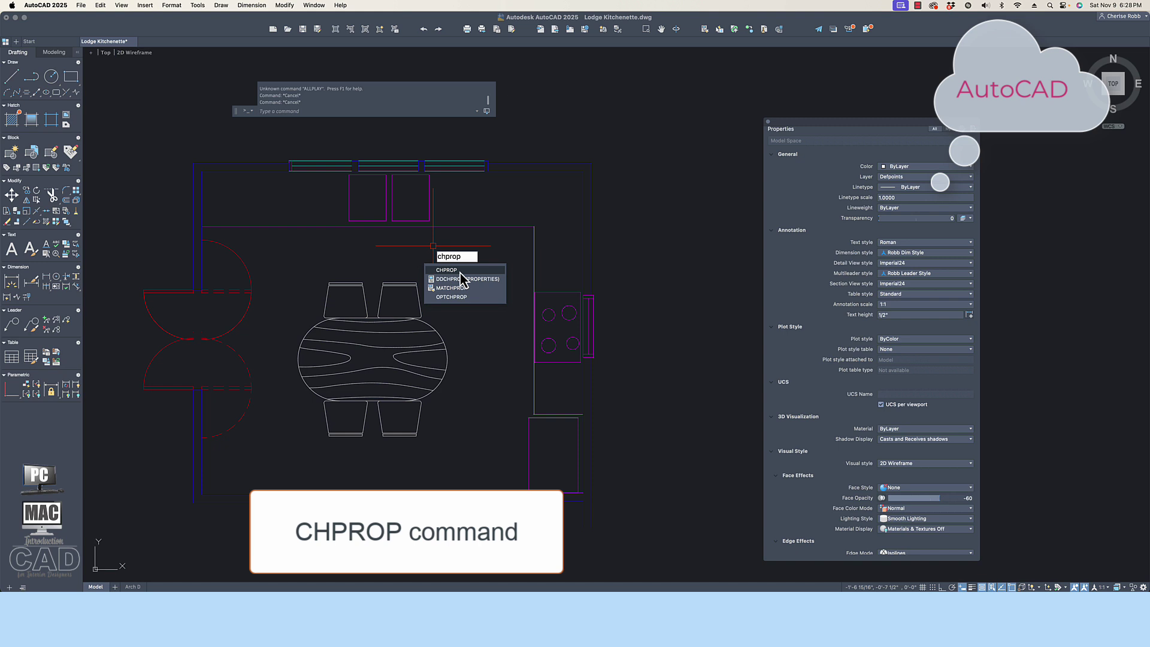
Run CHPROP on all objects and set their colour to ByLayer
key("Return")
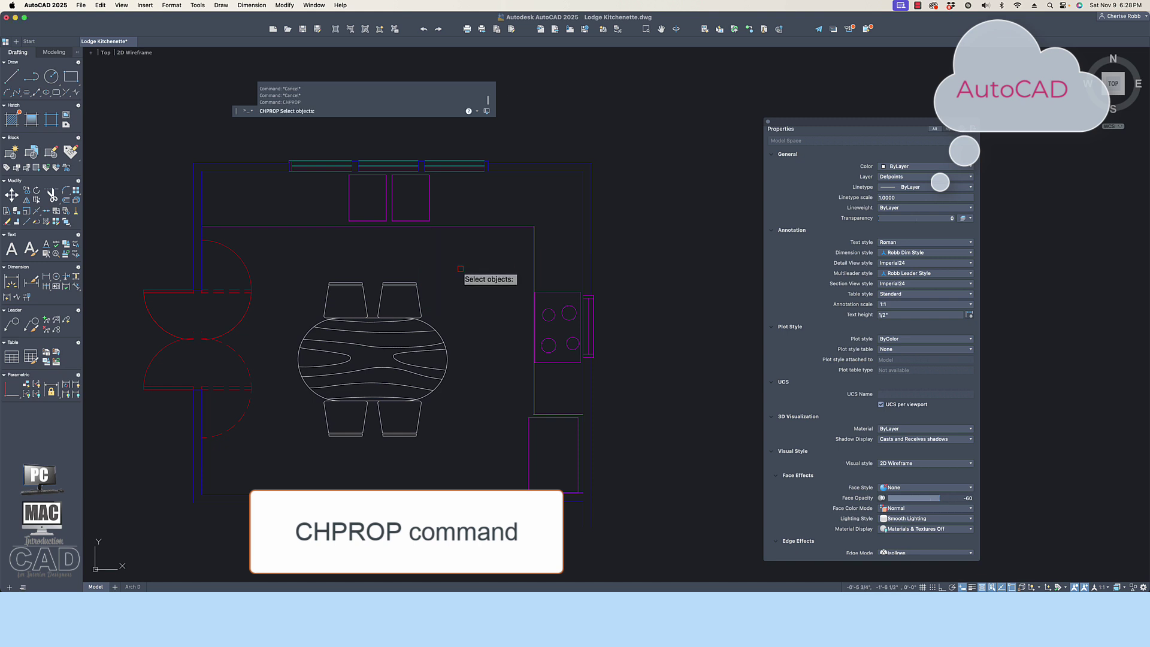
type("all")
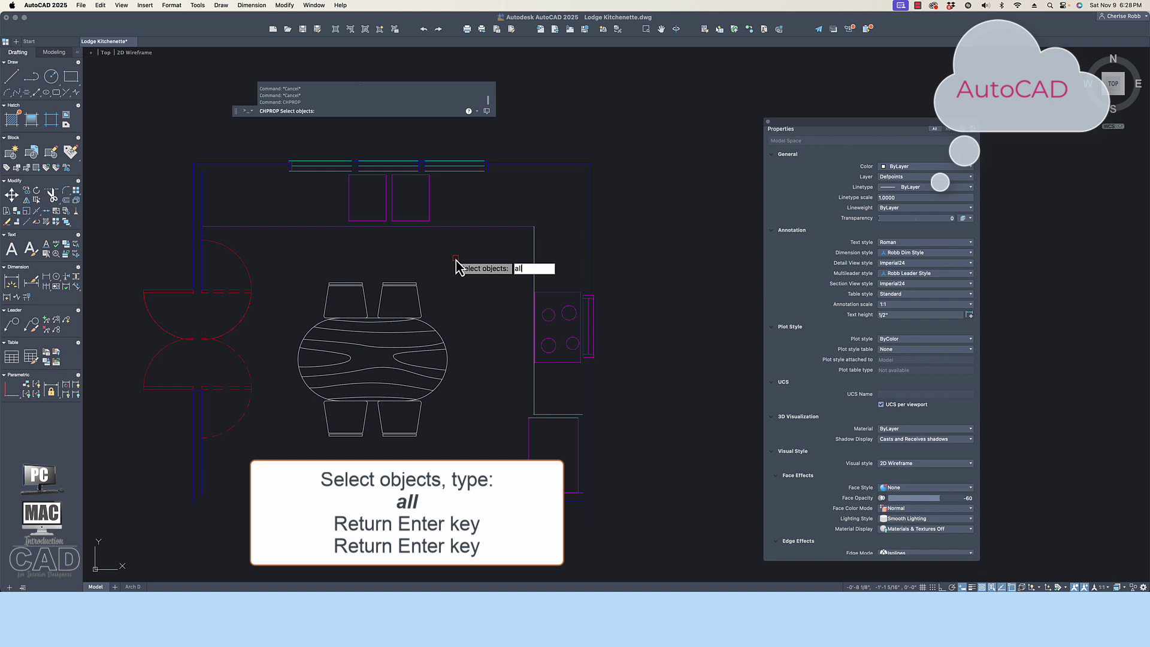
key("Return")
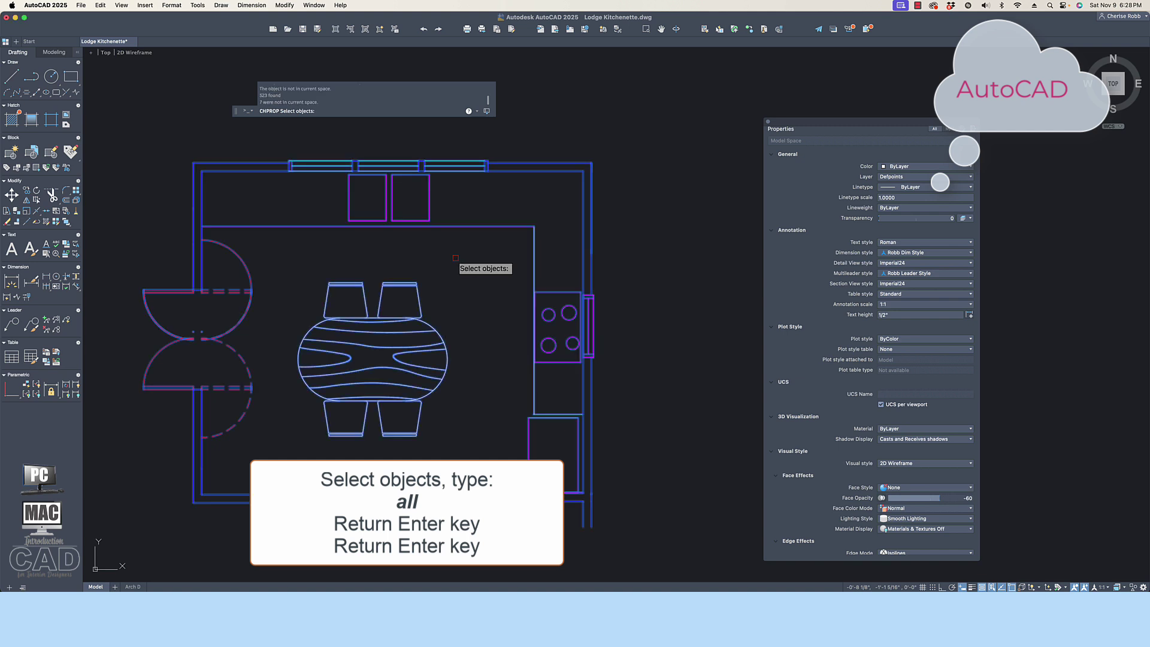
key("Return")
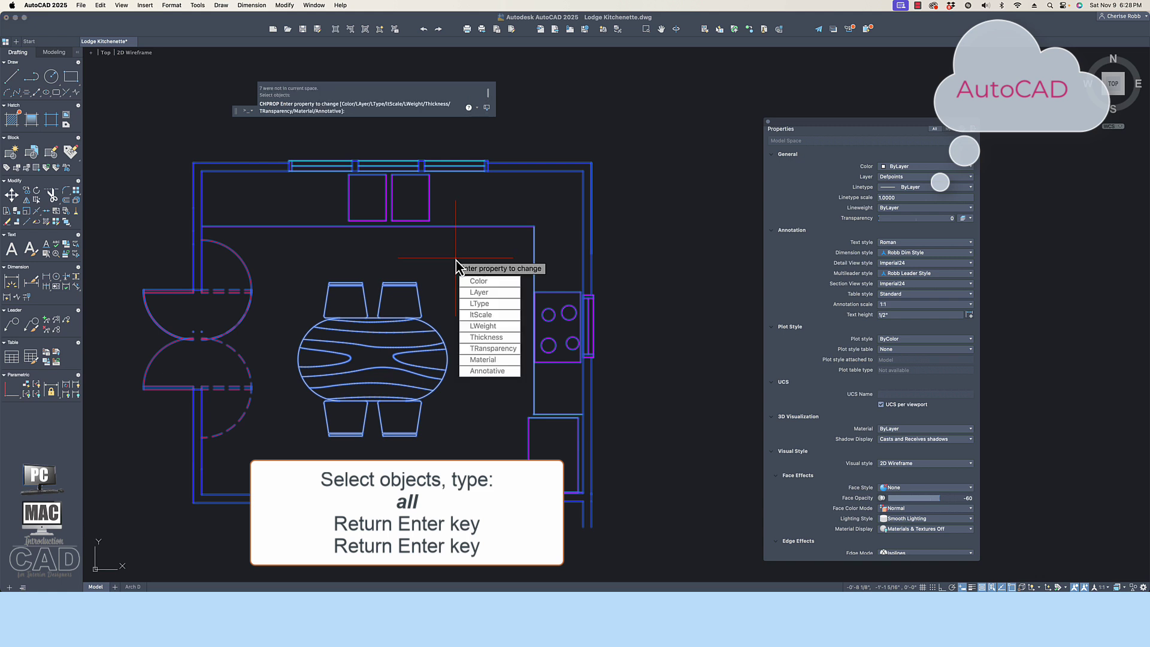
type("c")
key("Return")
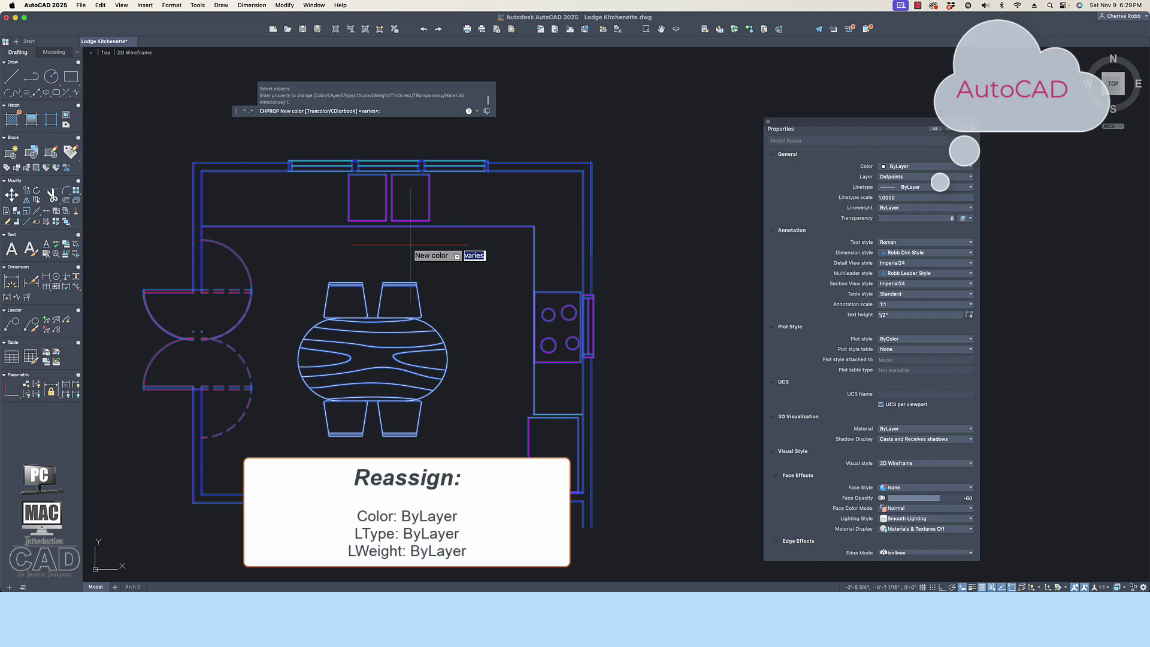
type("bylayer")
key("Return")
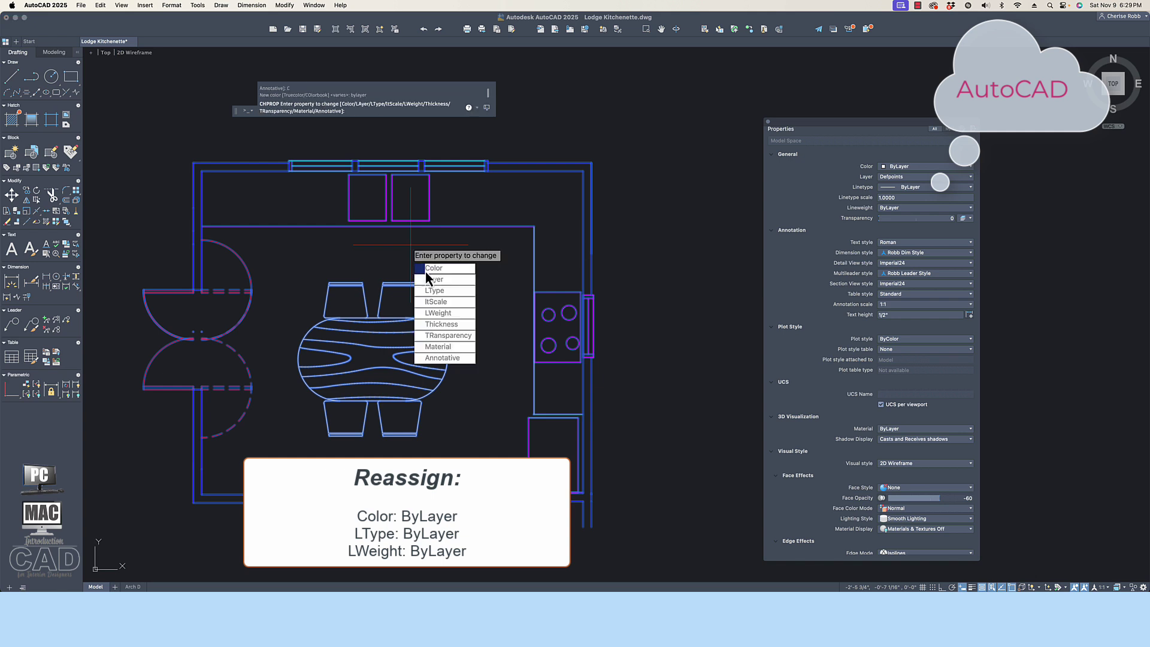
Set linetype and lineweight to ByLayer and linetype scale to 1.0, then finish CHPROP
left_click(433, 290)
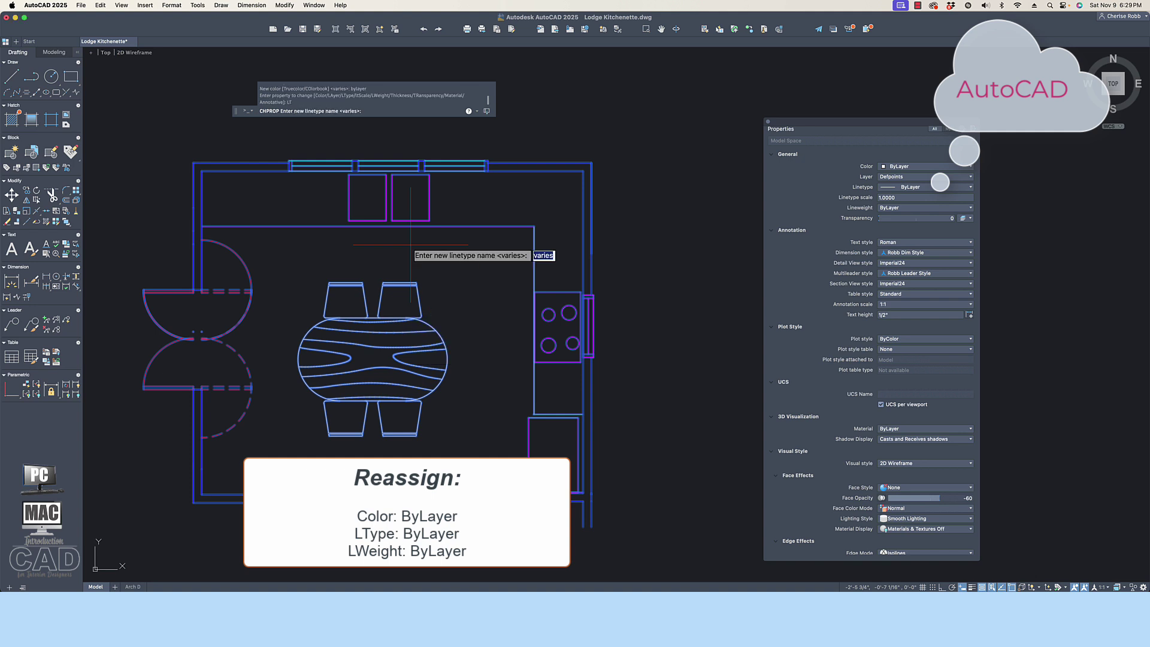
type("bylayer")
key("Return")
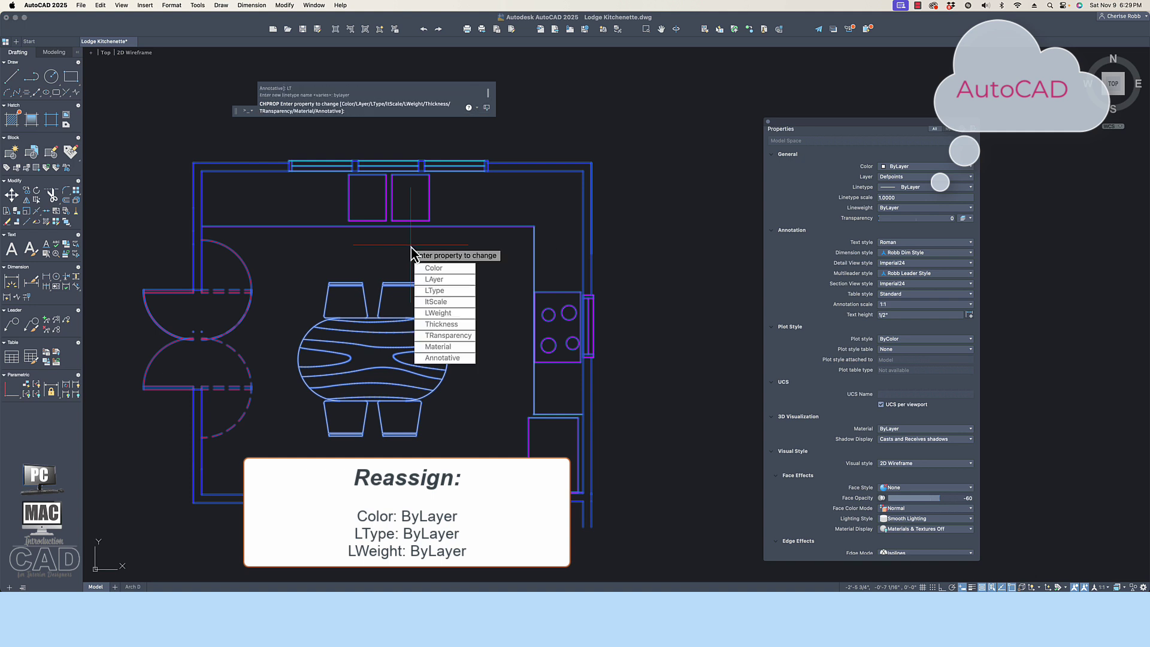
left_click(441, 312)
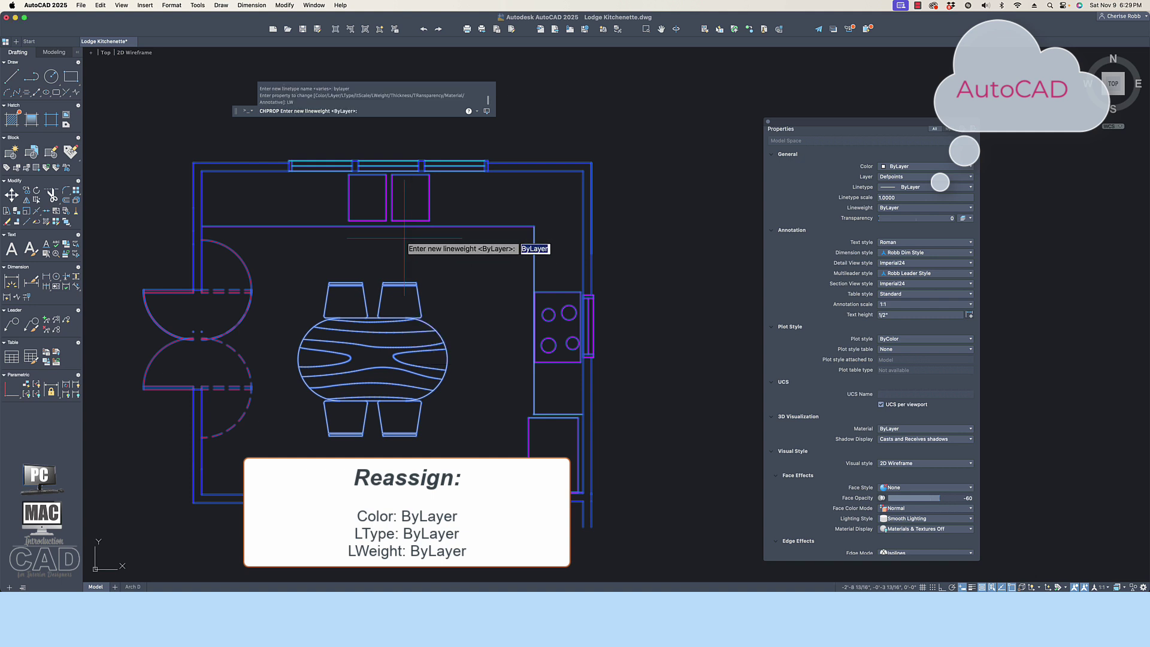
key("Return")
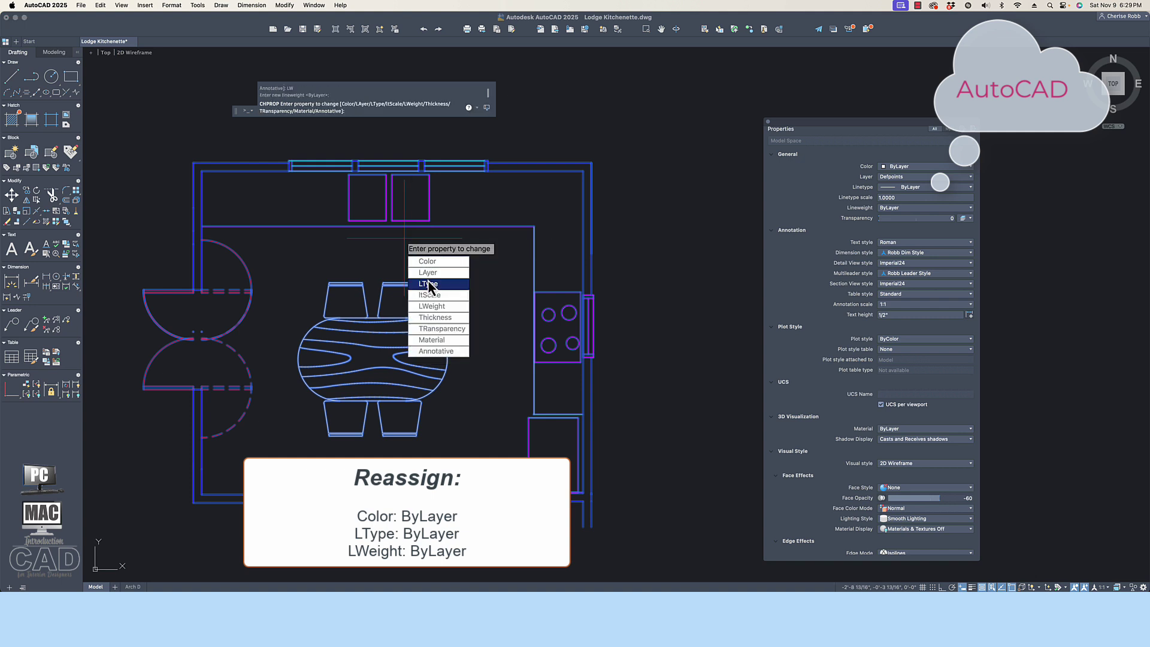
left_click(451, 296)
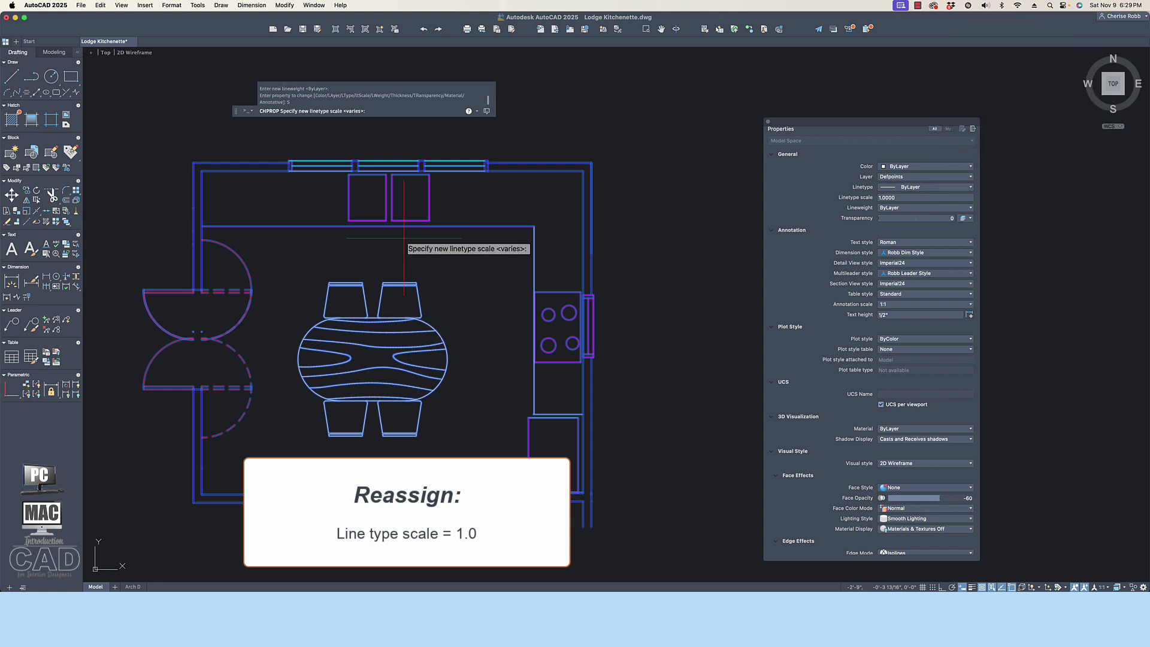
type("1.0")
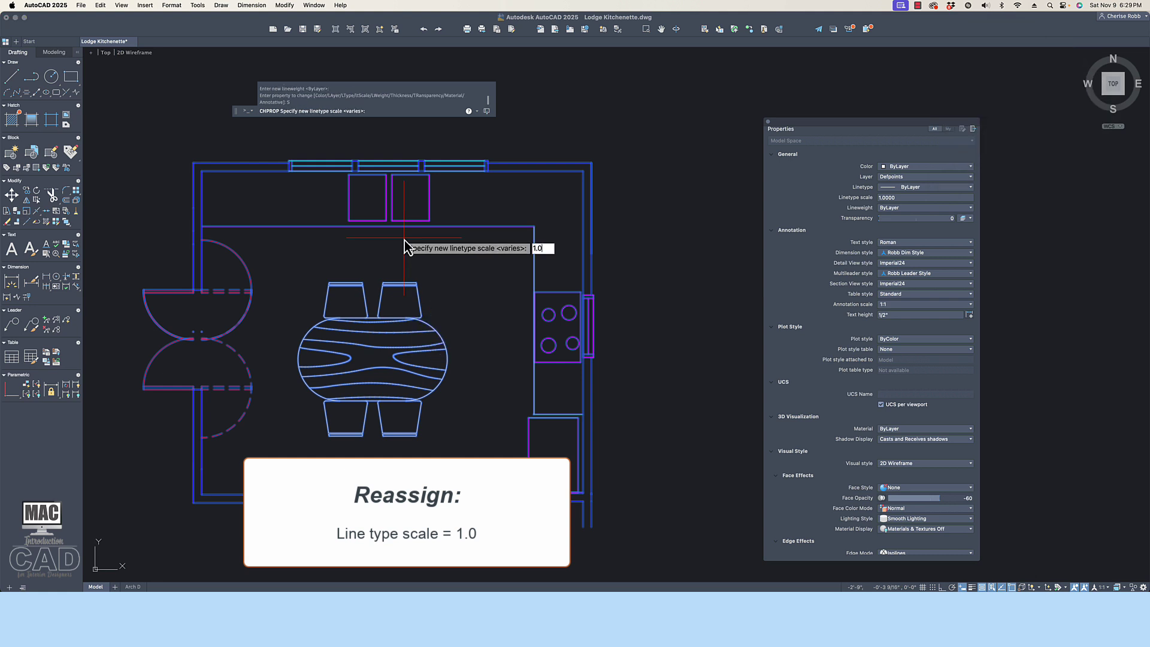
key("Return")
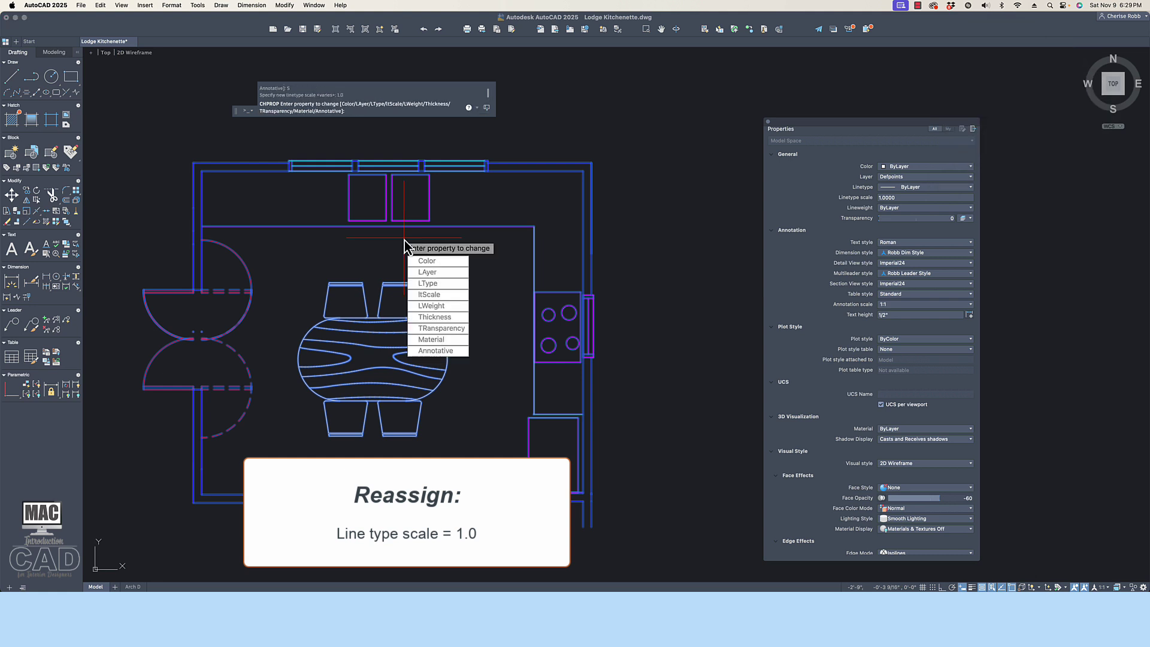
key("Return")
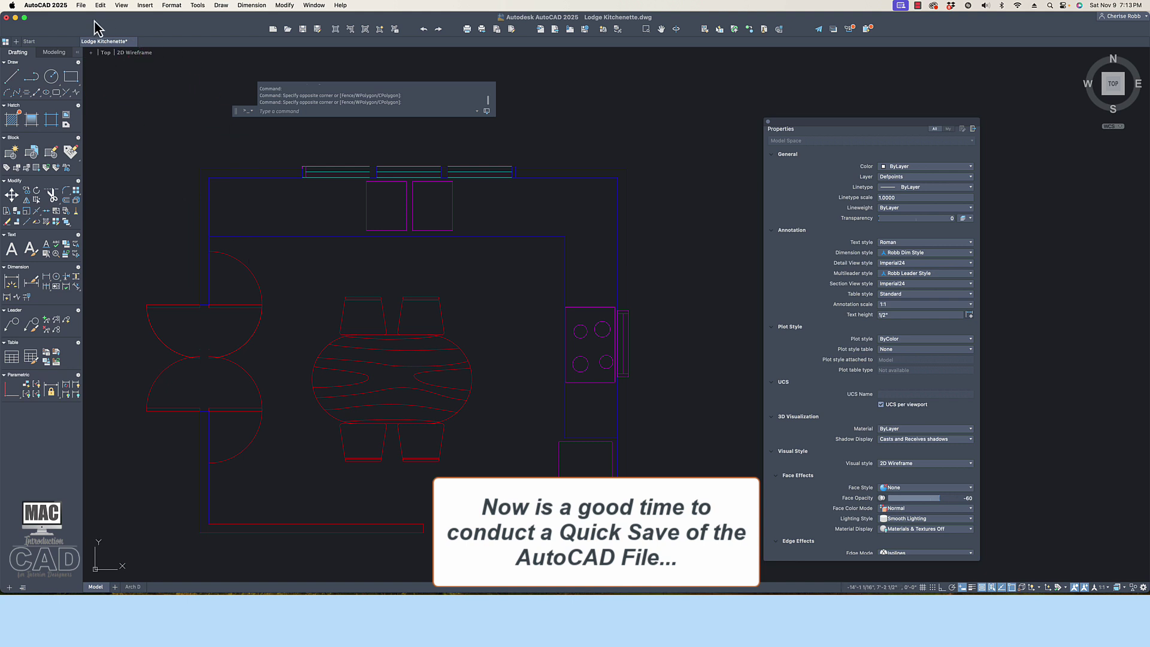
Save Lodge Kitchenette.dwg from the File menu
left_click(82, 6)
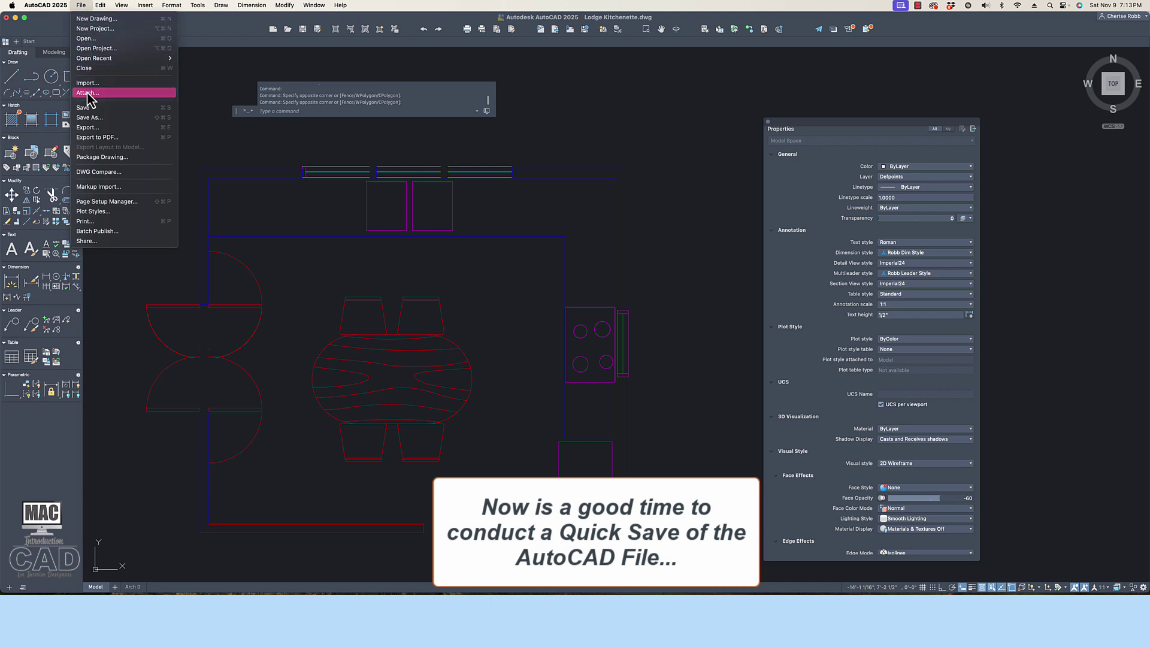
left_click(147, 118)
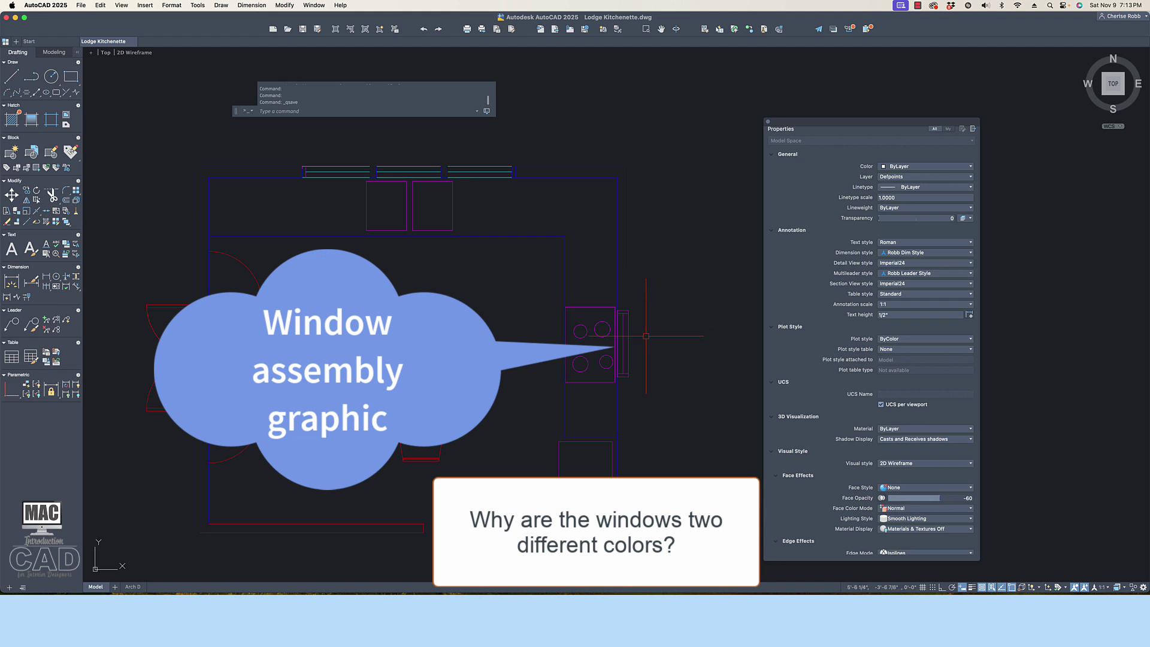
Window-select the seven magenta window lines and move them from Pocket Door onto A-Glaze
left_click(628, 317)
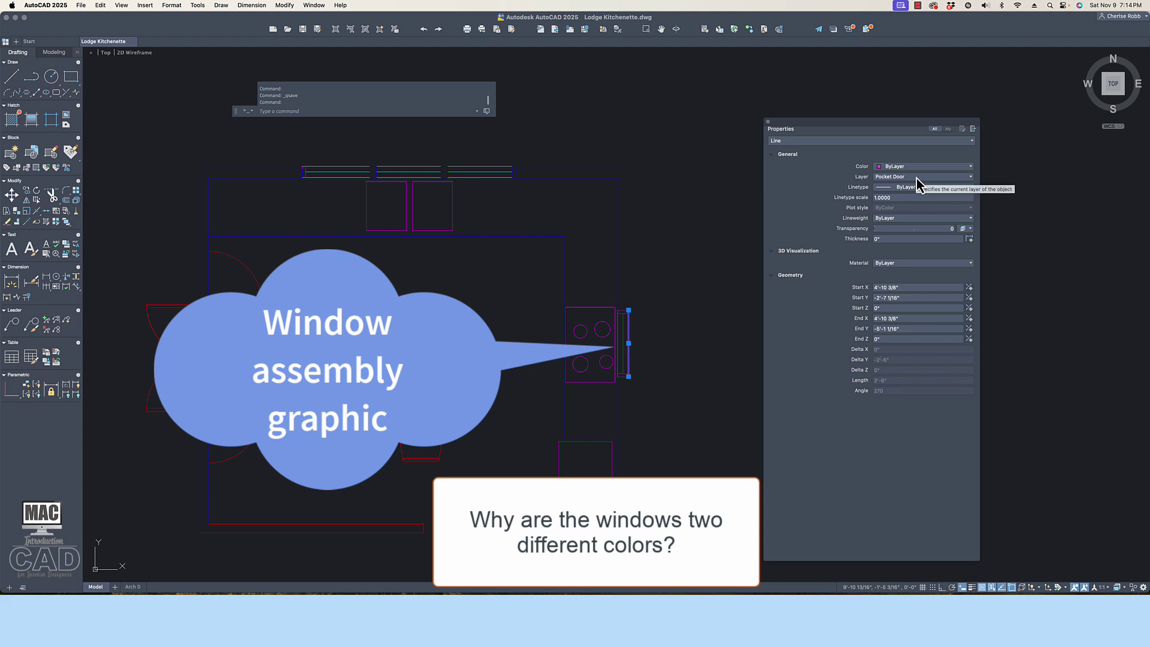
key("Escape")
scroll(660, 331, "up", 7)
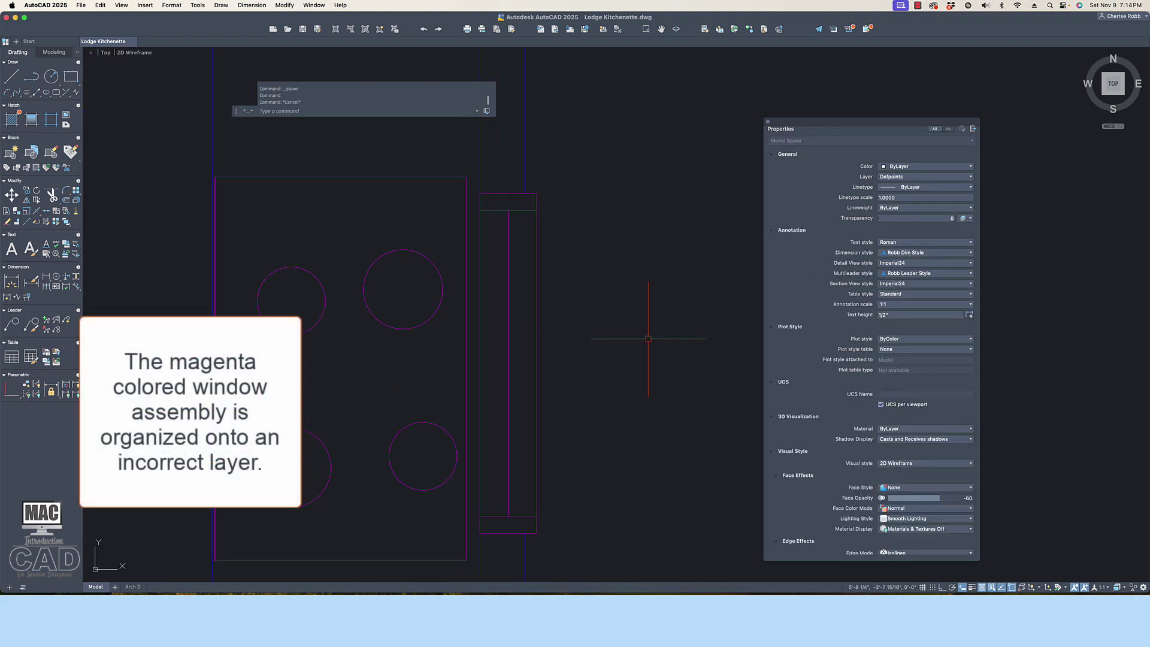
left_click(472, 184)
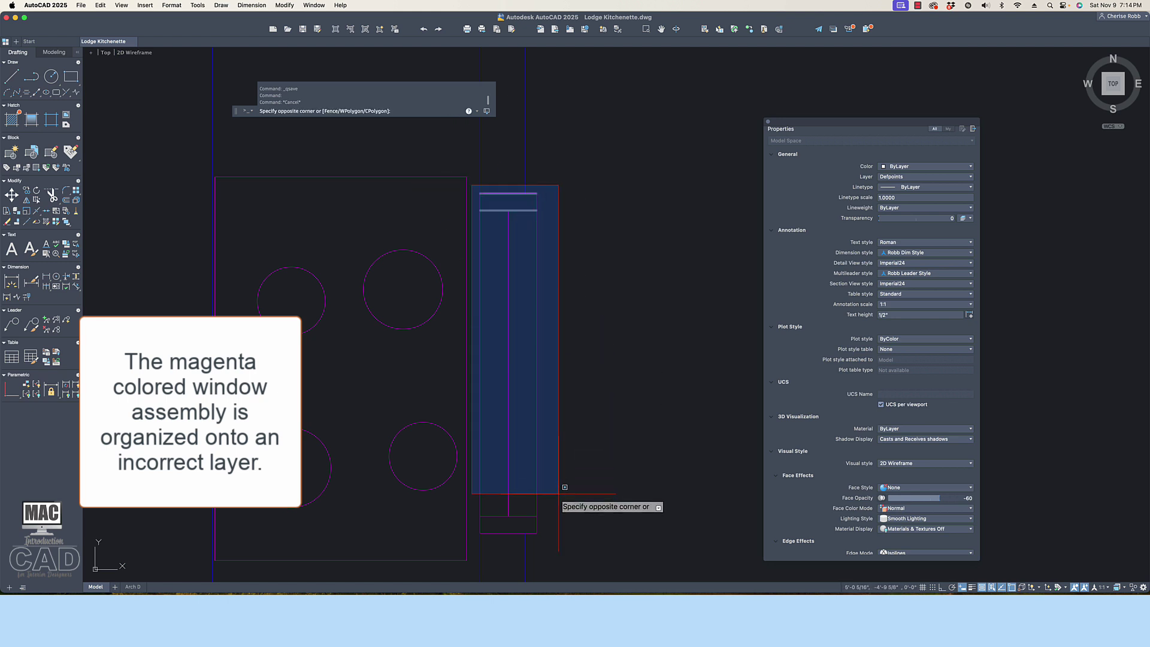
left_click(560, 540)
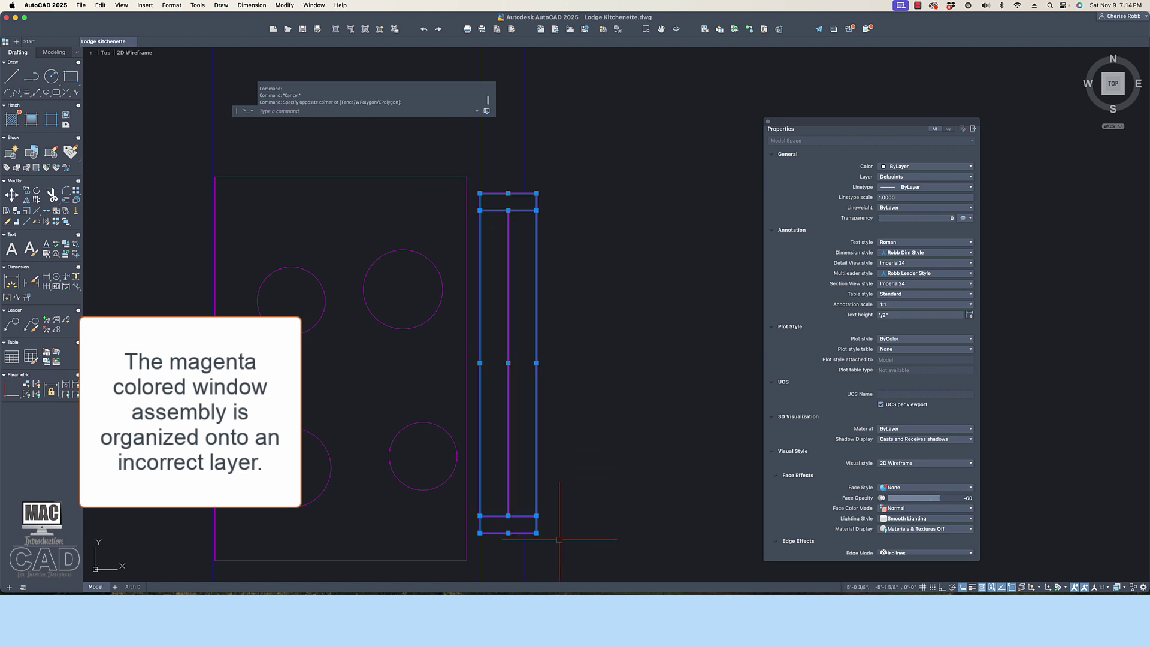
left_click(890, 177)
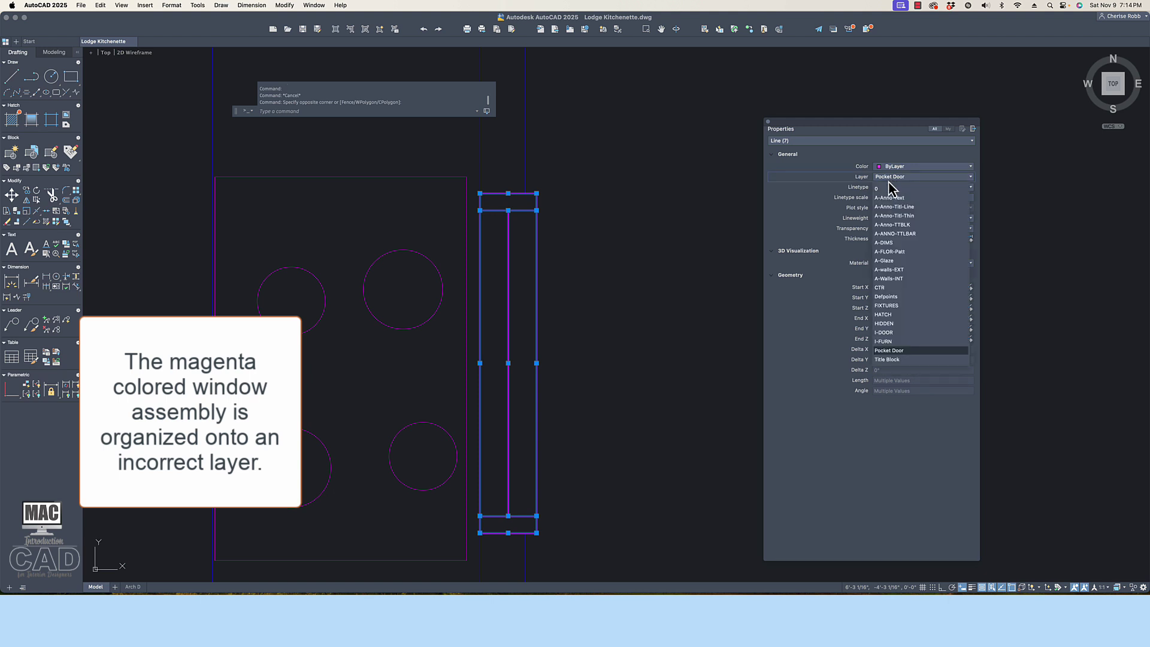
left_click(918, 264)
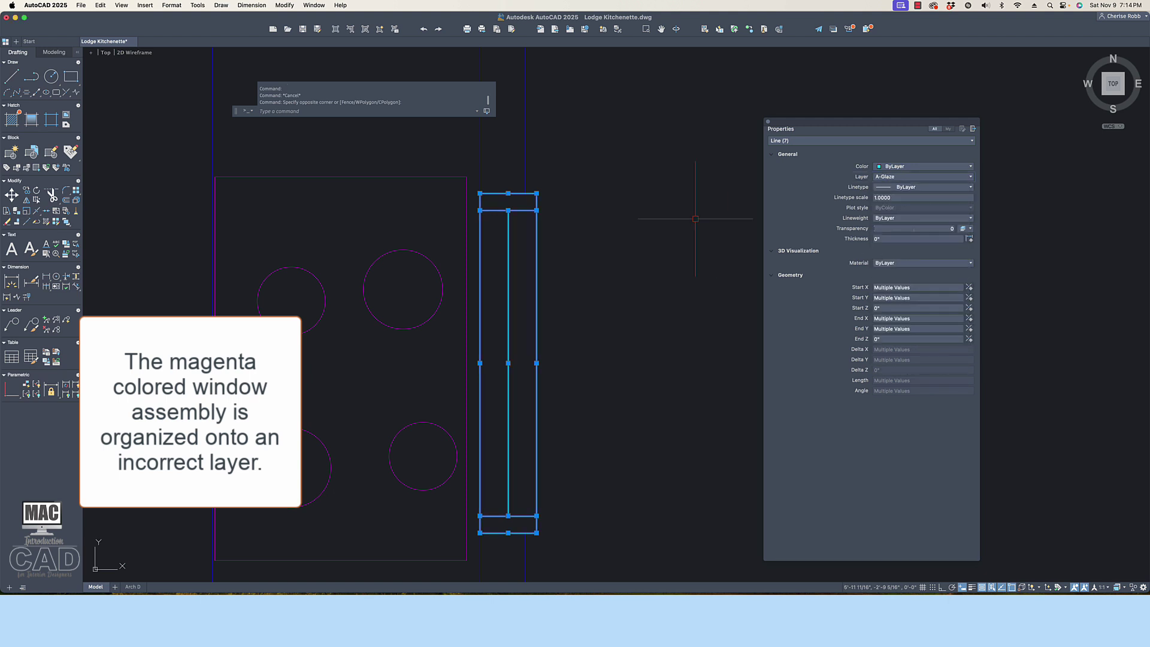
key("Escape")
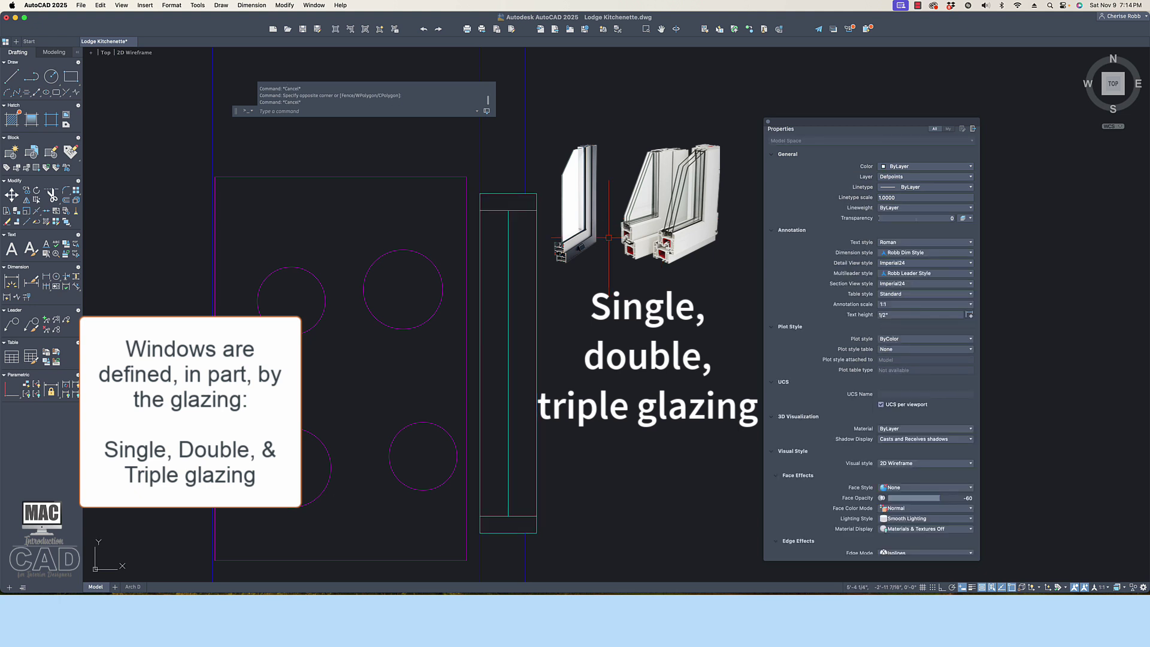
left_click(601, 299)
middle_click_drag(542, 485, 517, 407)
key("Escape")
scroll(517, 407, "up", 3)
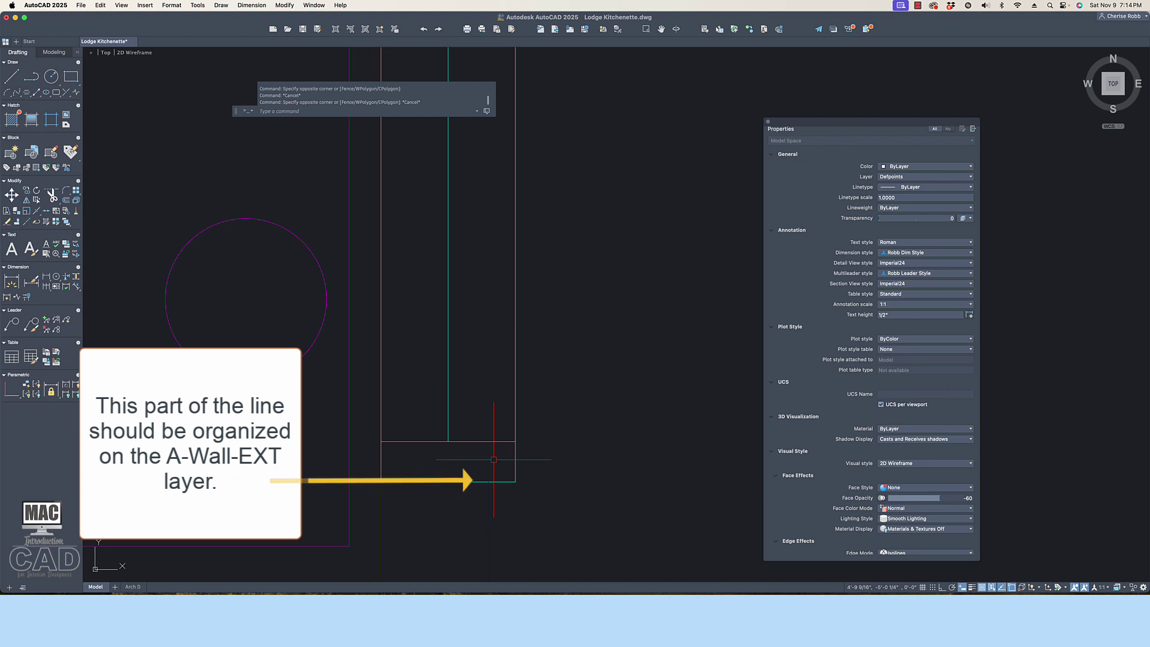
scroll(472, 465, "up", 3)
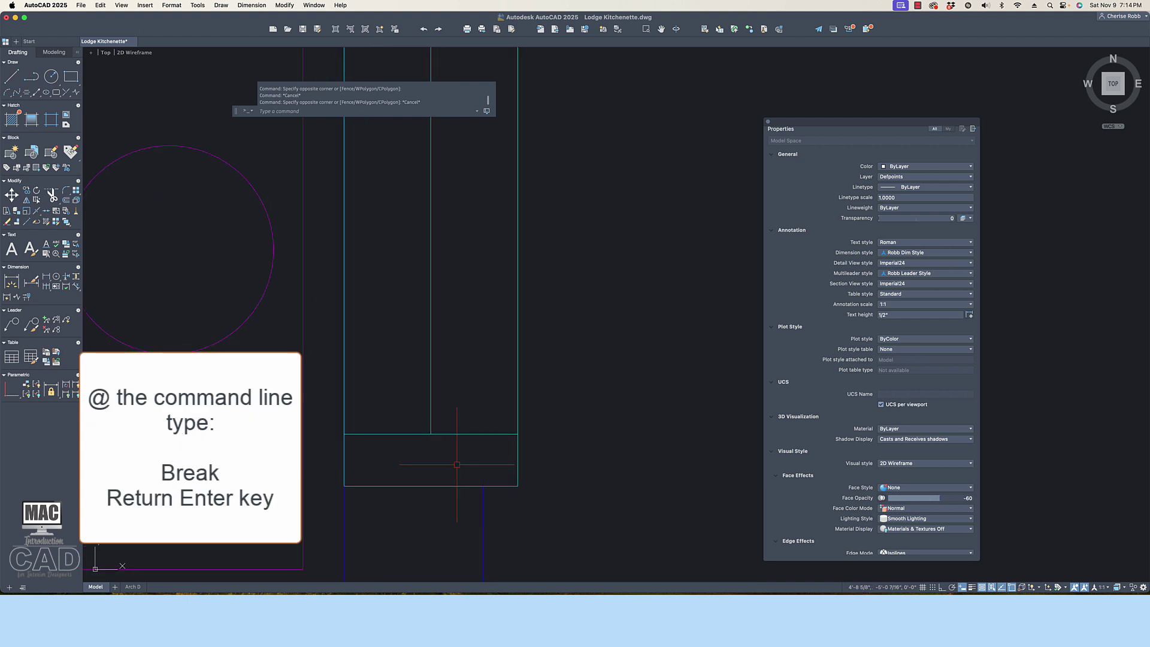
type("br")
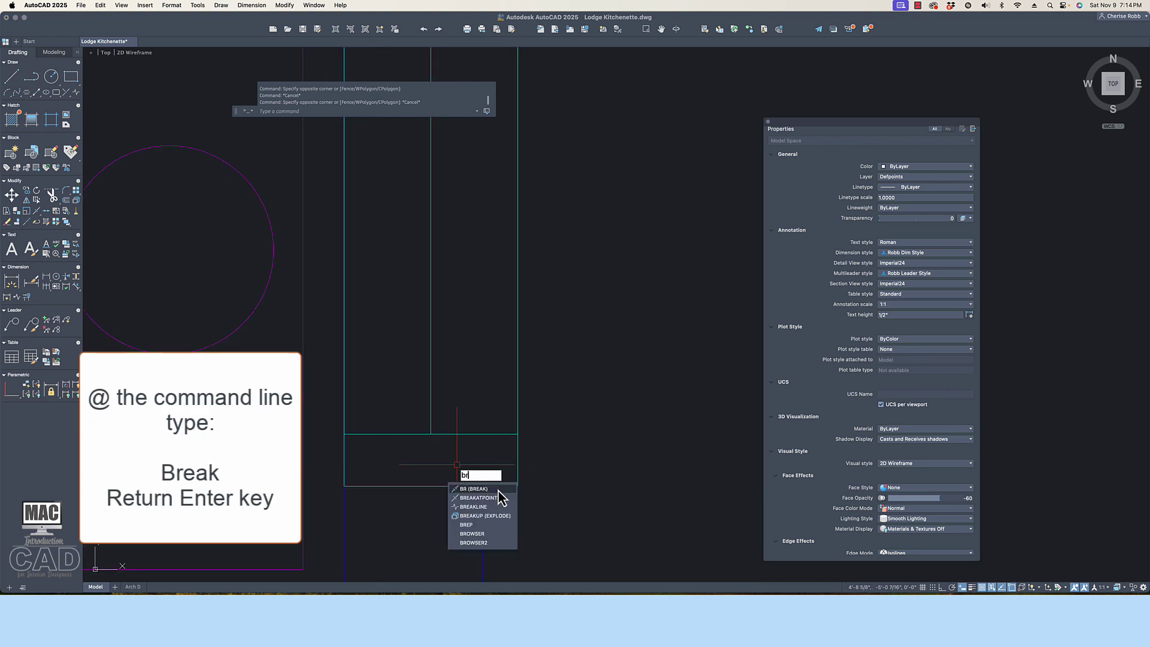
Break the wall line at the window's lower end between two picked points
key("Return")
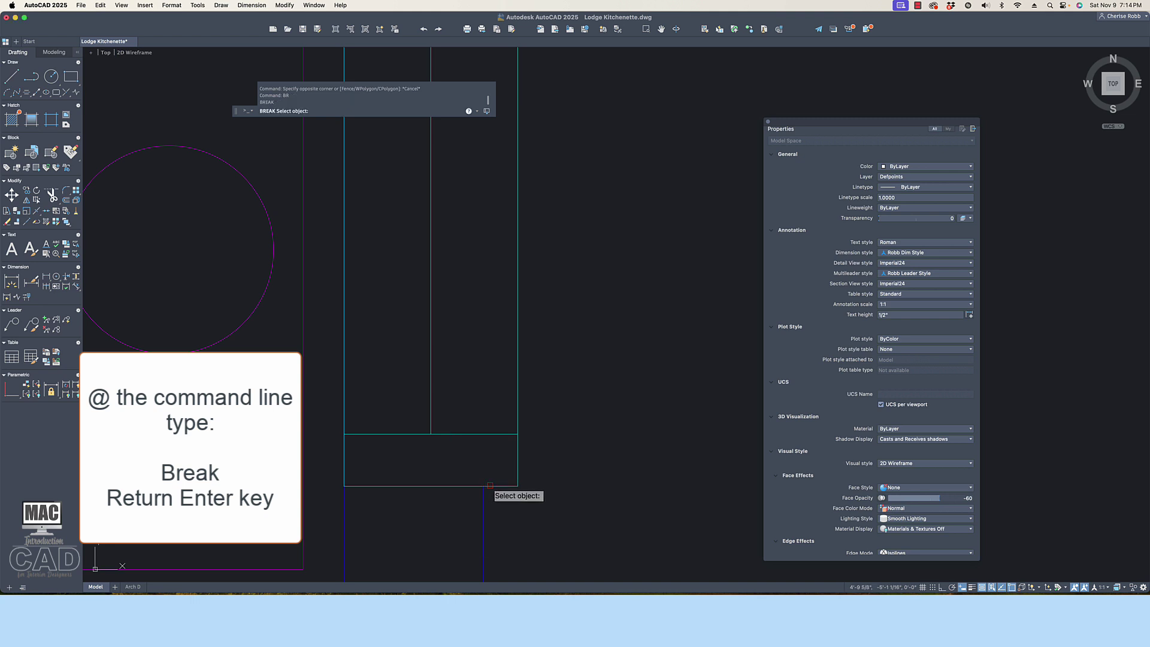
left_click(485, 486)
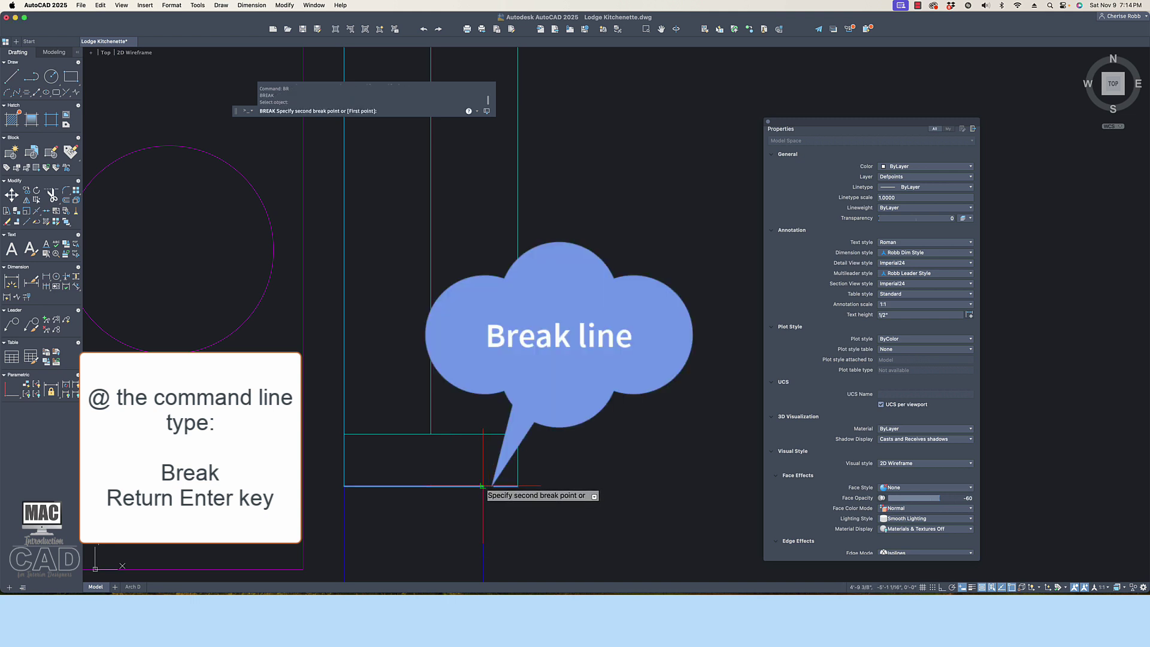
left_click(515, 486)
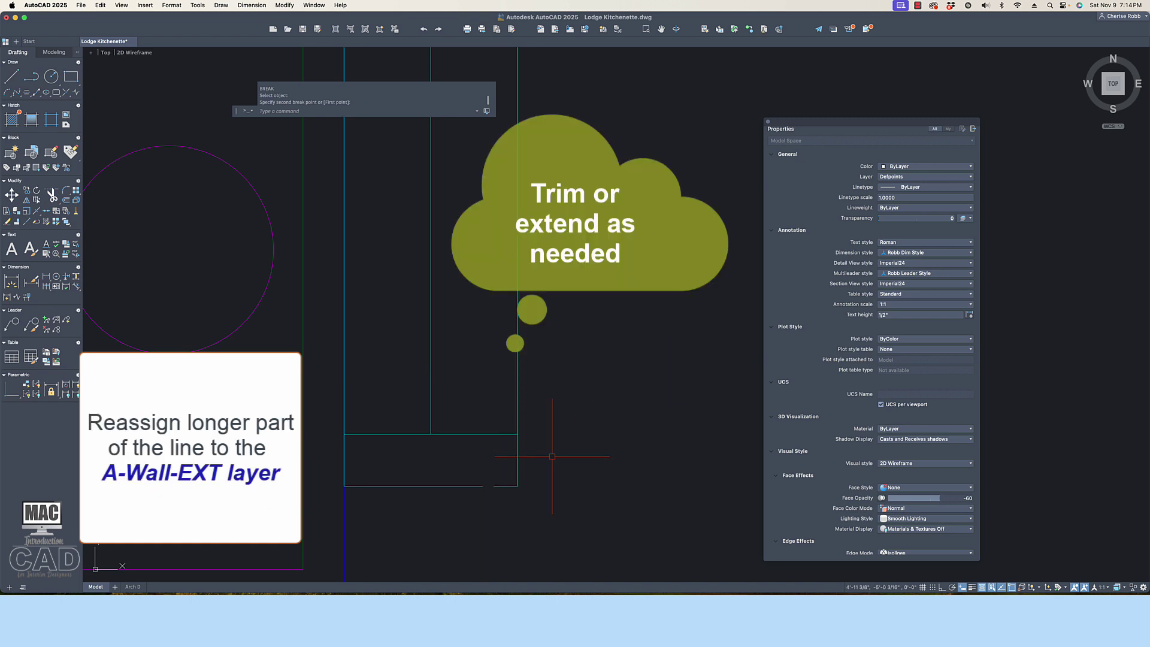
Match the longer broken piece to the blue wall line's A-Wall-EXT properties
left_click(703, 30)
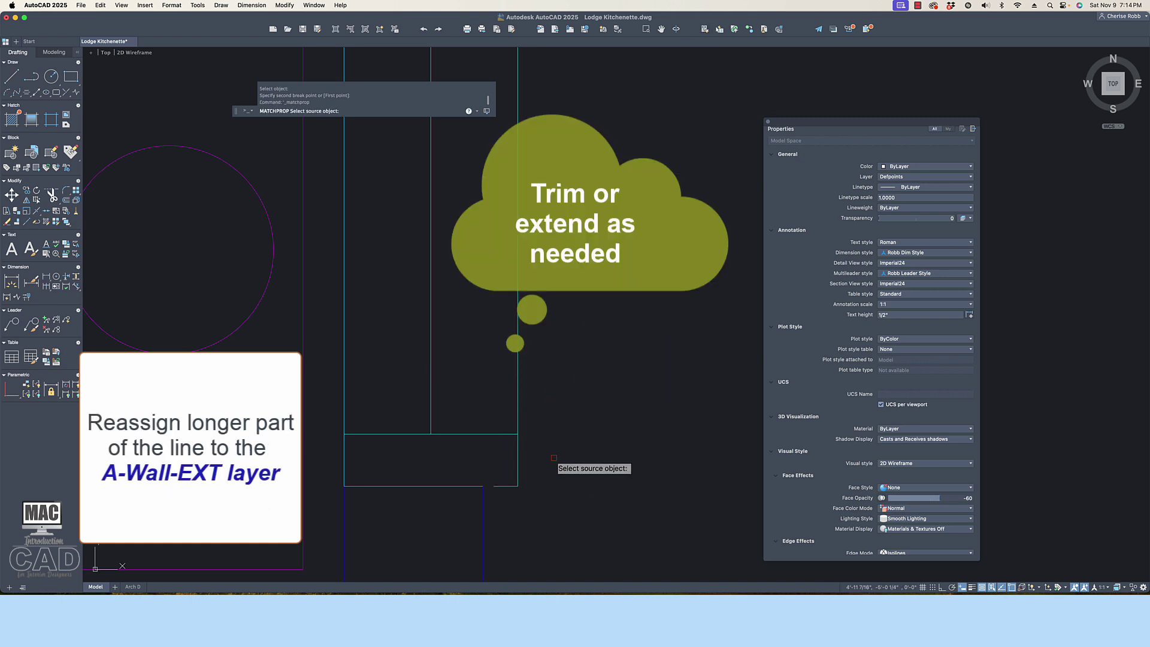
left_click(485, 497)
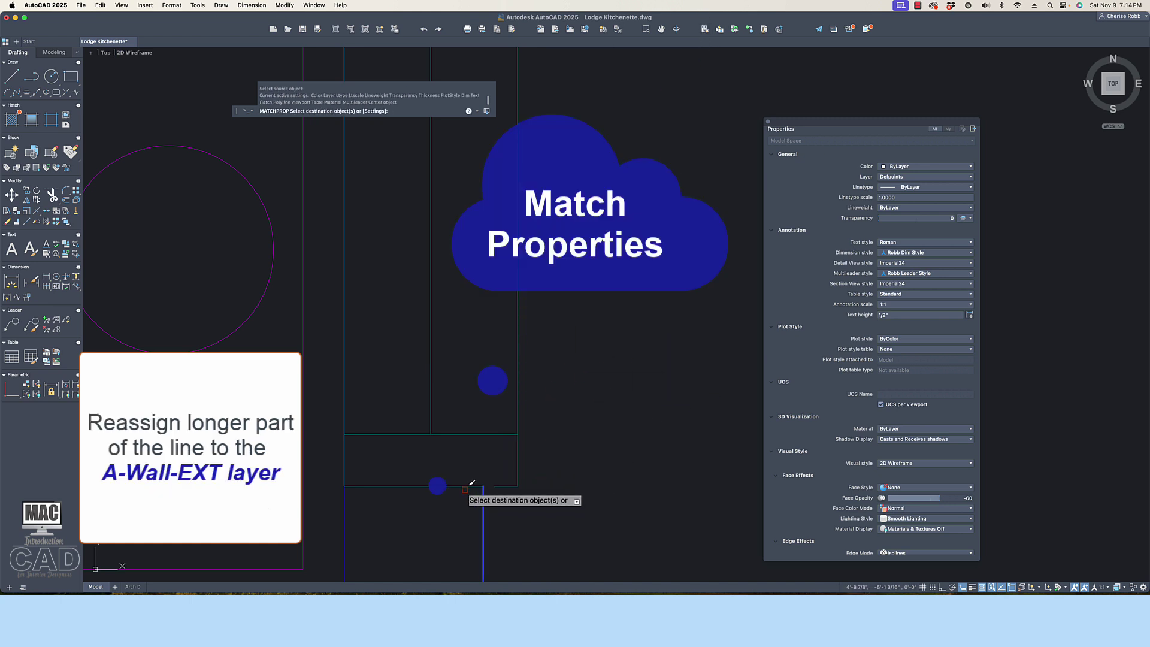
left_click(465, 486)
key("Return")
right_click(493, 466)
left_click(494, 479)
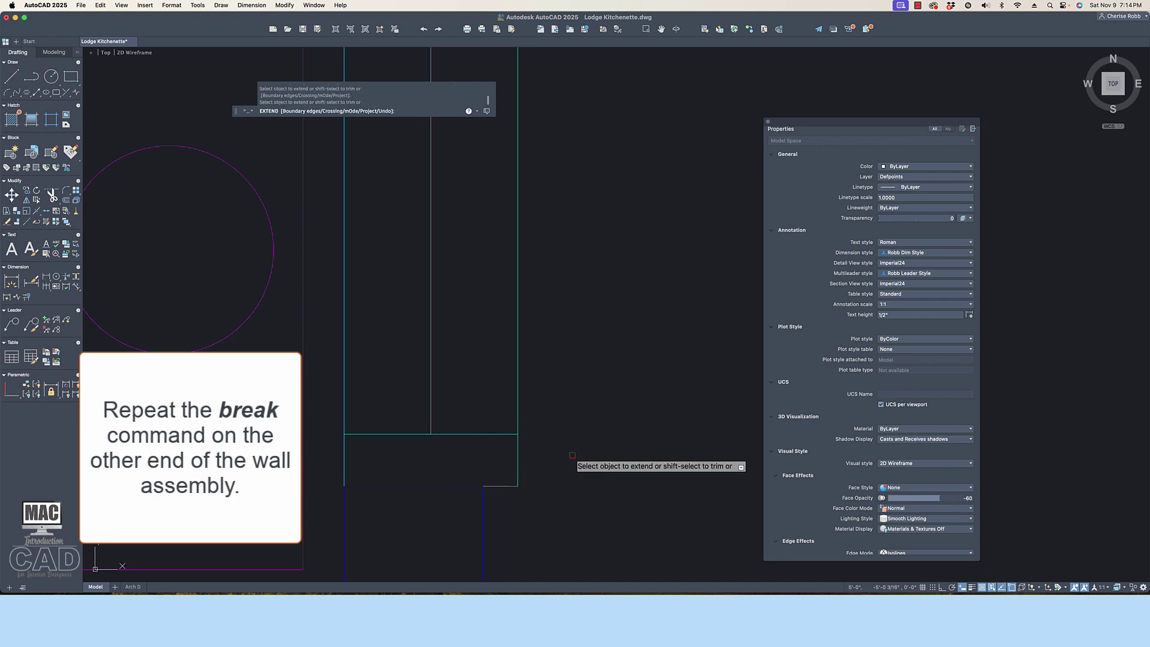
Break the top wall line at the window with BR
key("Escape")
scroll(550, 397, "down", 4)
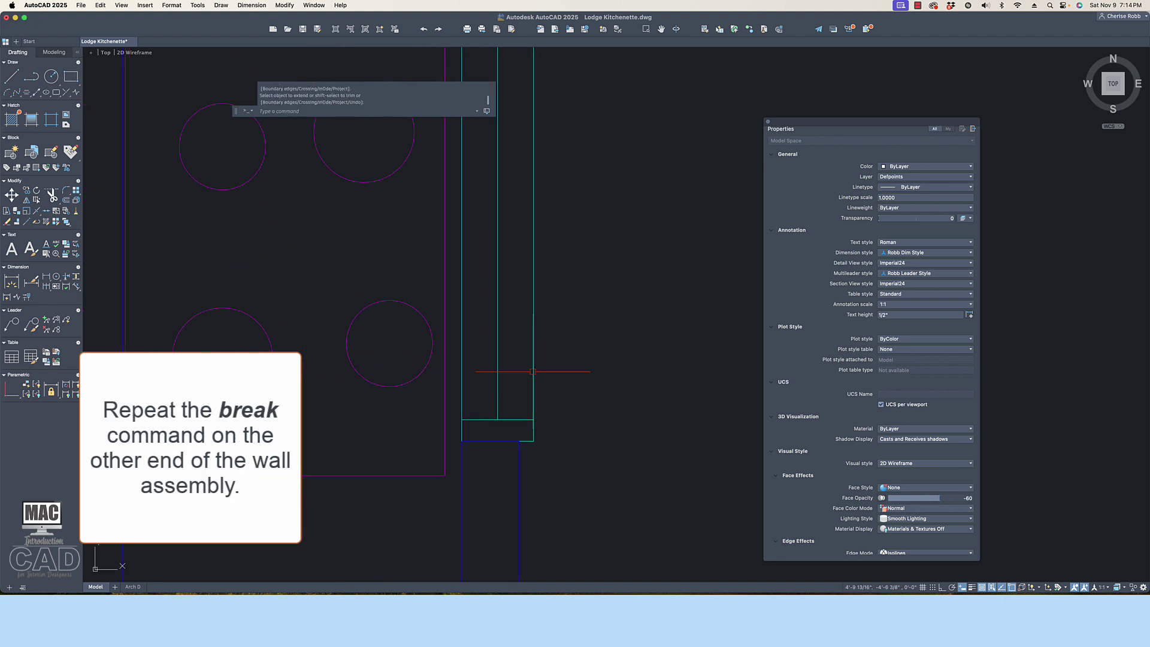
scroll(509, 275, "up", 5)
scroll(501, 263, "up", 3)
scroll(498, 333, "up", 4)
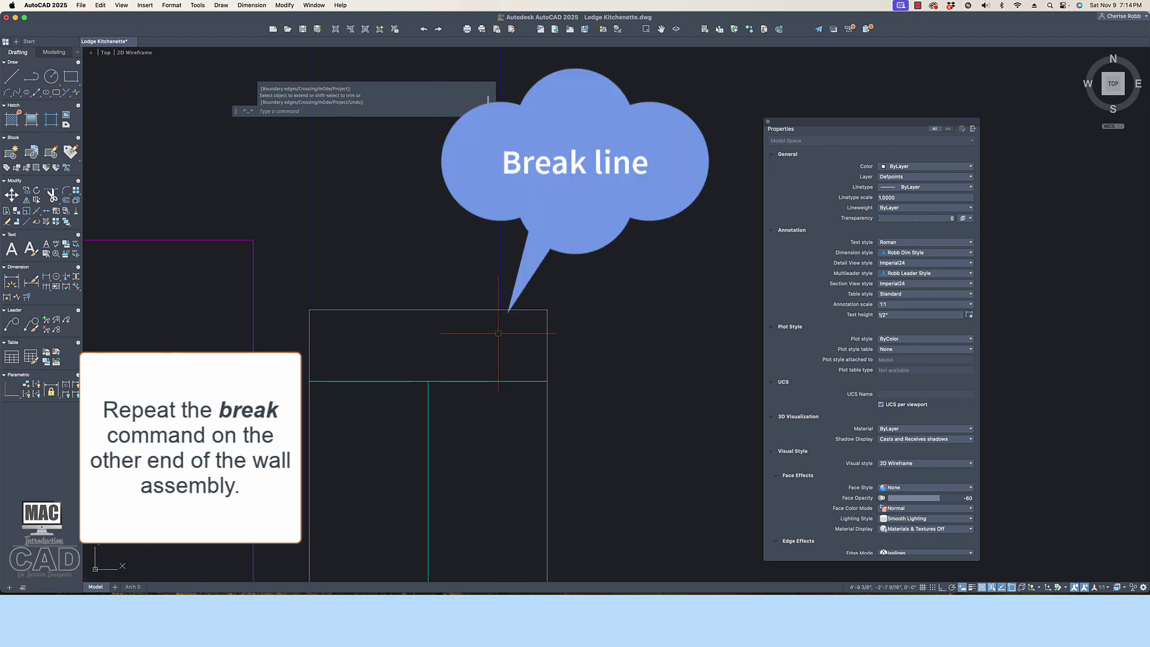
type("br")
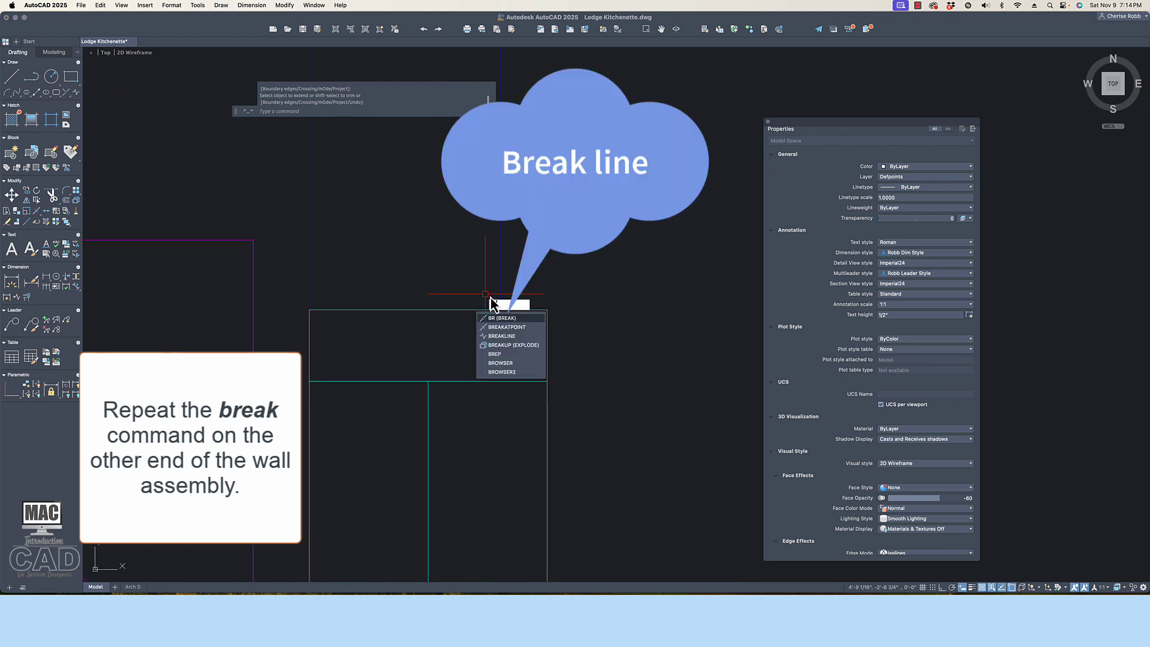
key("Return")
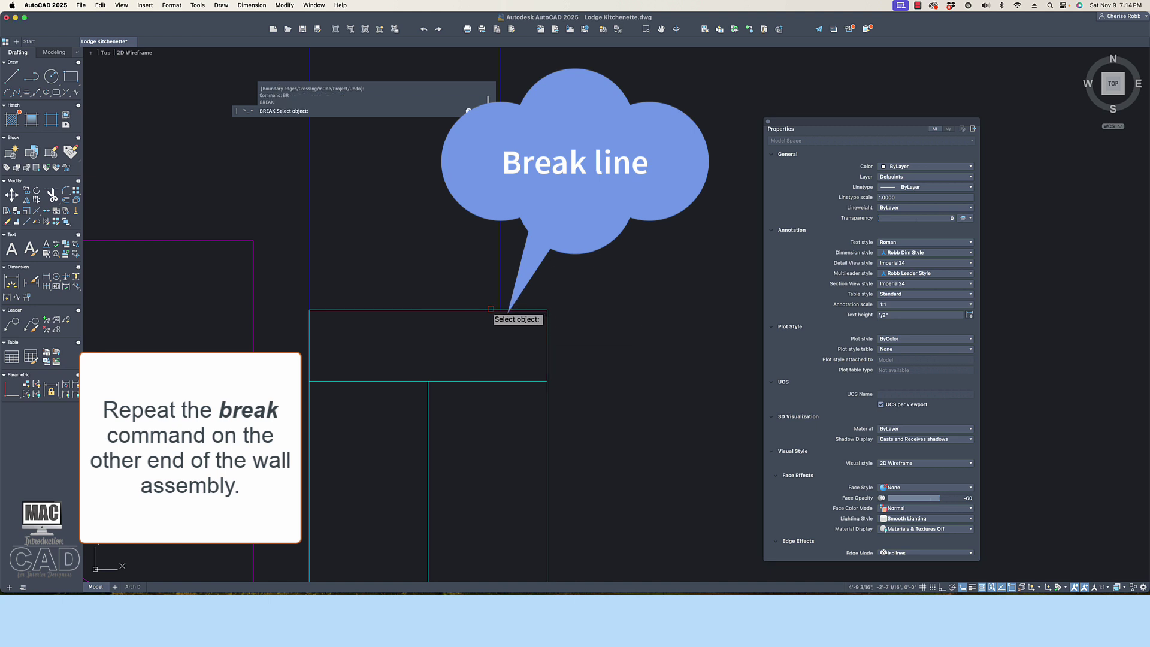
left_click(485, 309)
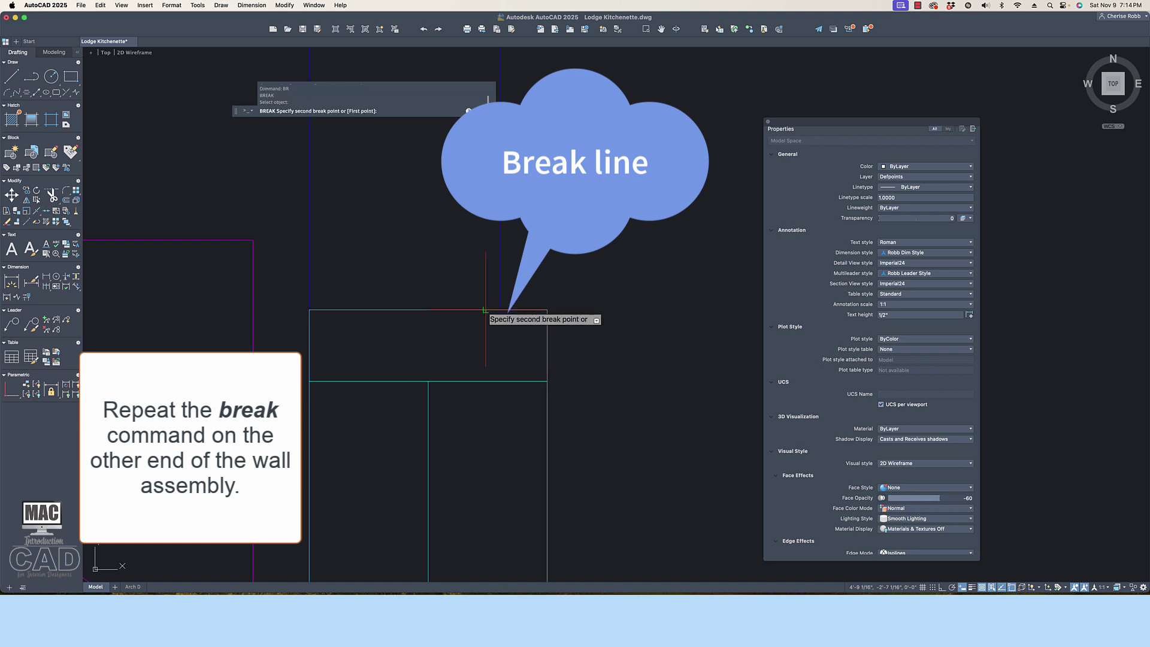
left_click(486, 309)
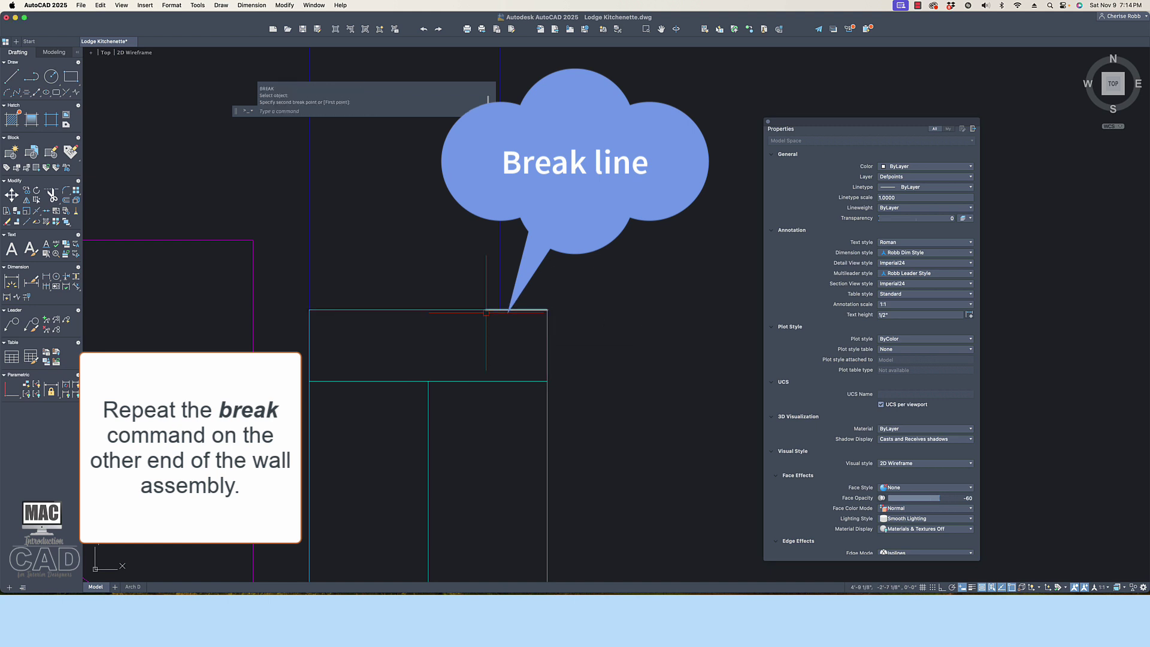
Stretch the short right piece of the top line to 1 inch long
left_click(526, 310)
left_click(486, 309)
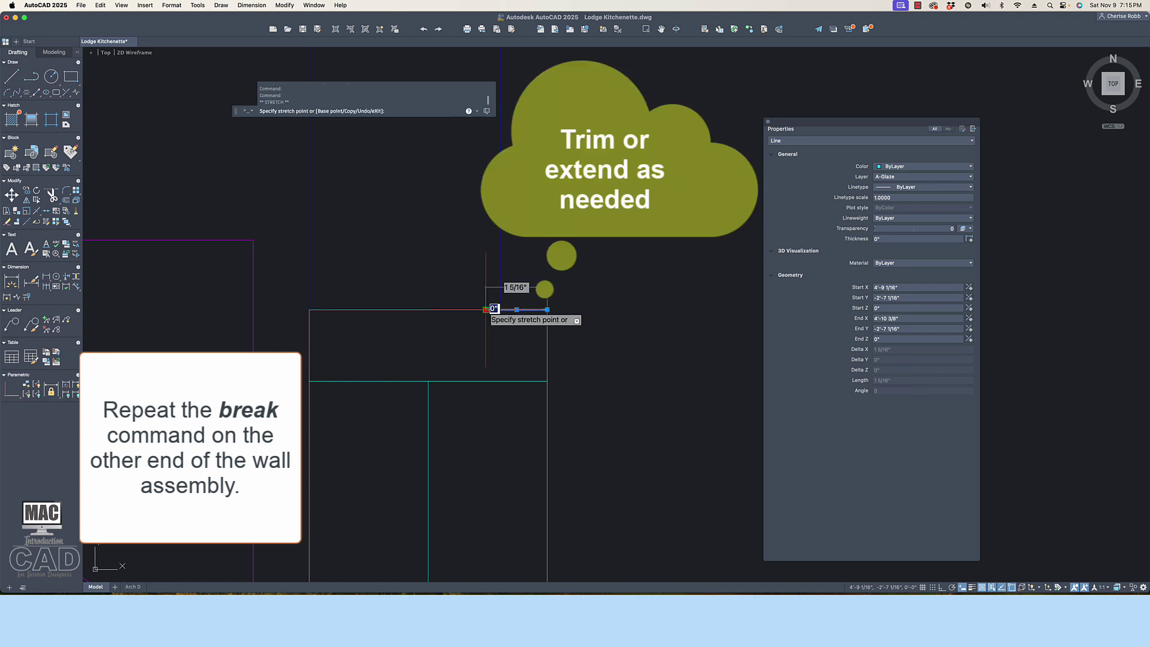
left_click(500, 309)
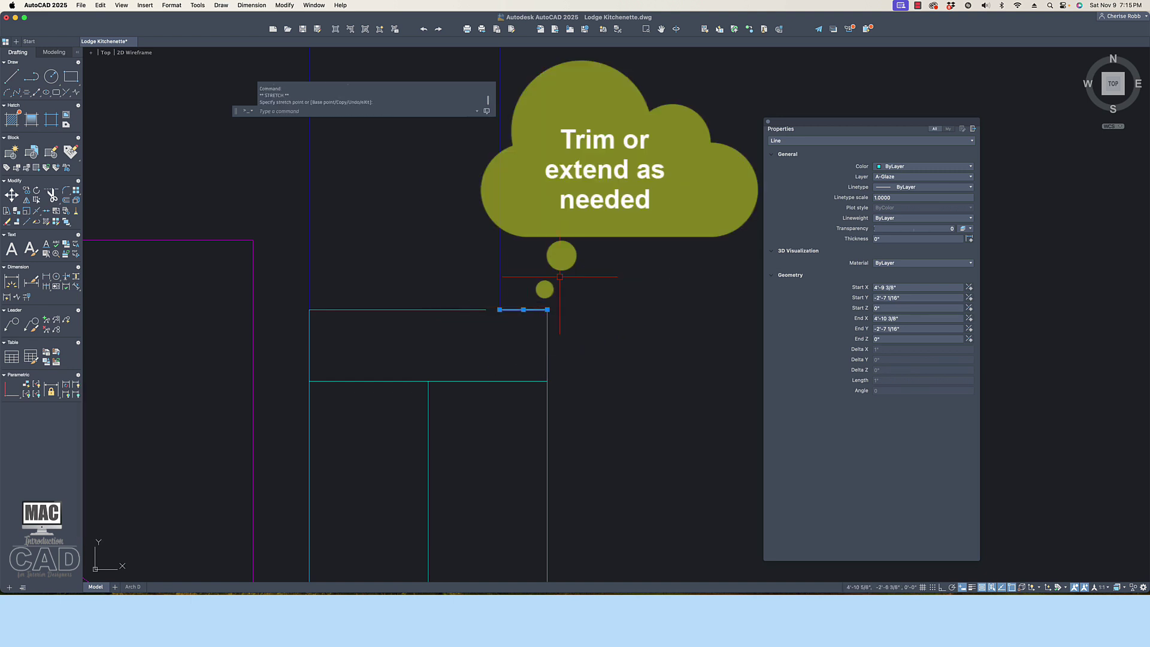
key("Escape")
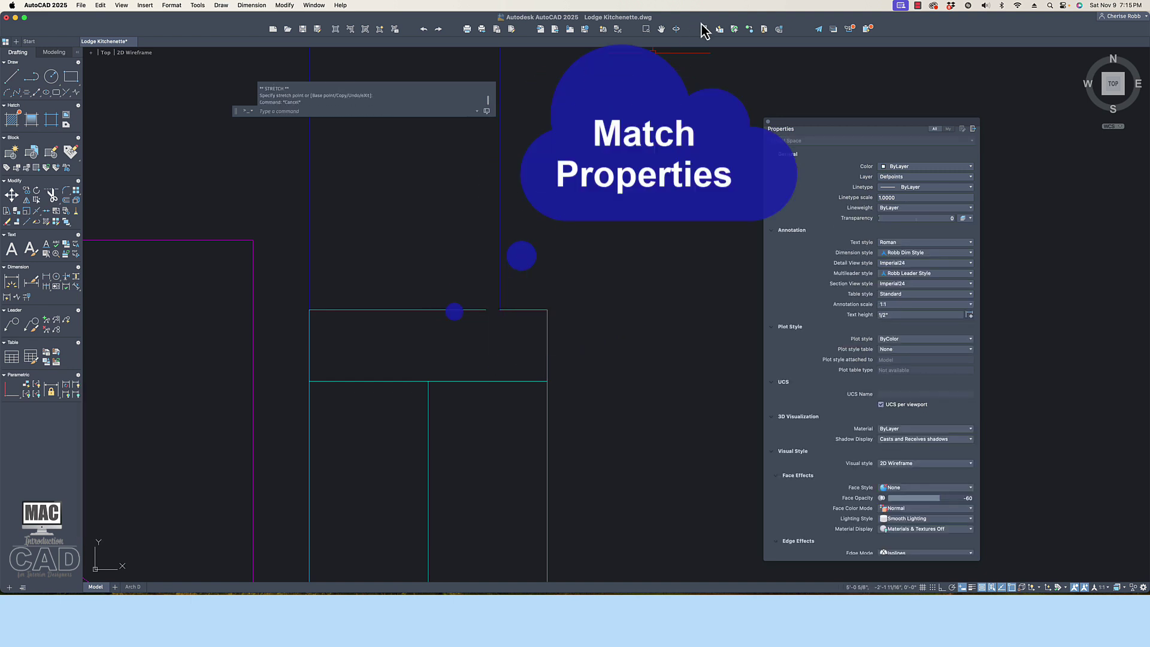
Match the top line's left part to the blue vertical wall line's properties
left_click(705, 29)
left_click(499, 264)
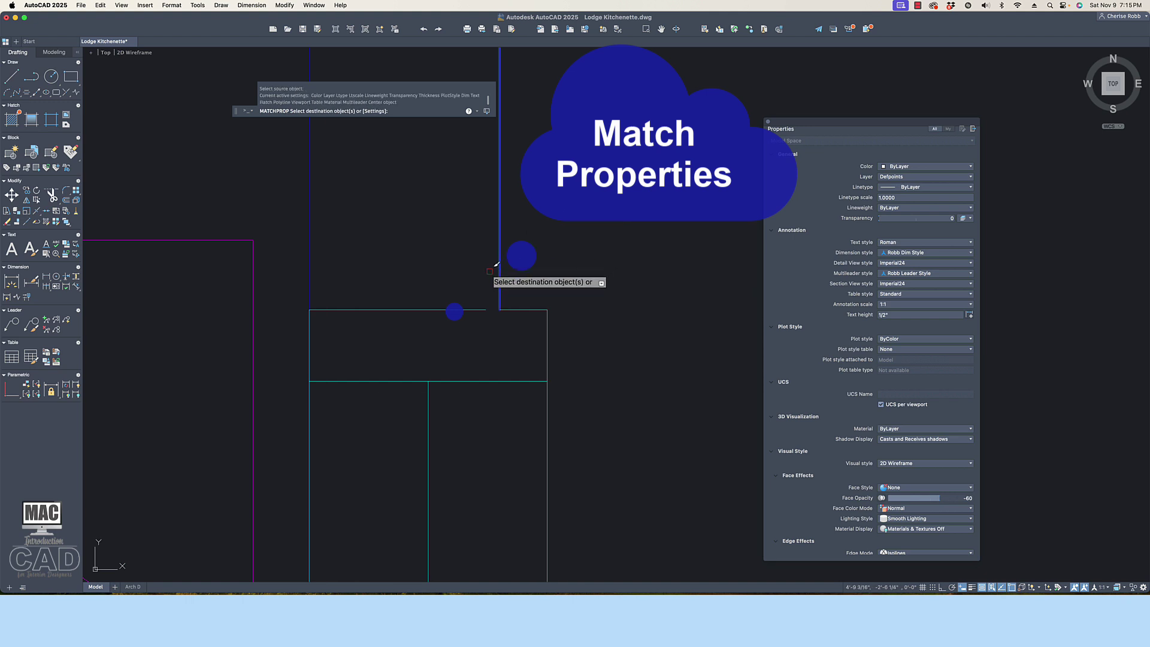
left_click(478, 310)
key("Return")
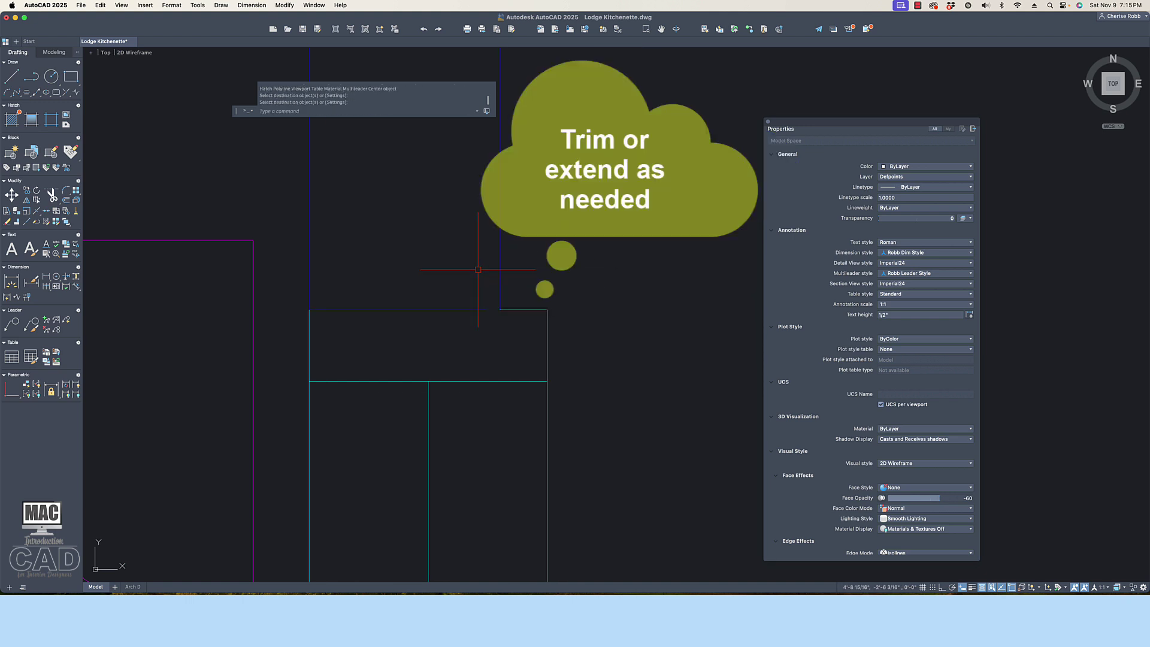
type("ex")
key("Return")
scroll(530, 253, "down", 3)
scroll(546, 255, "down", 5)
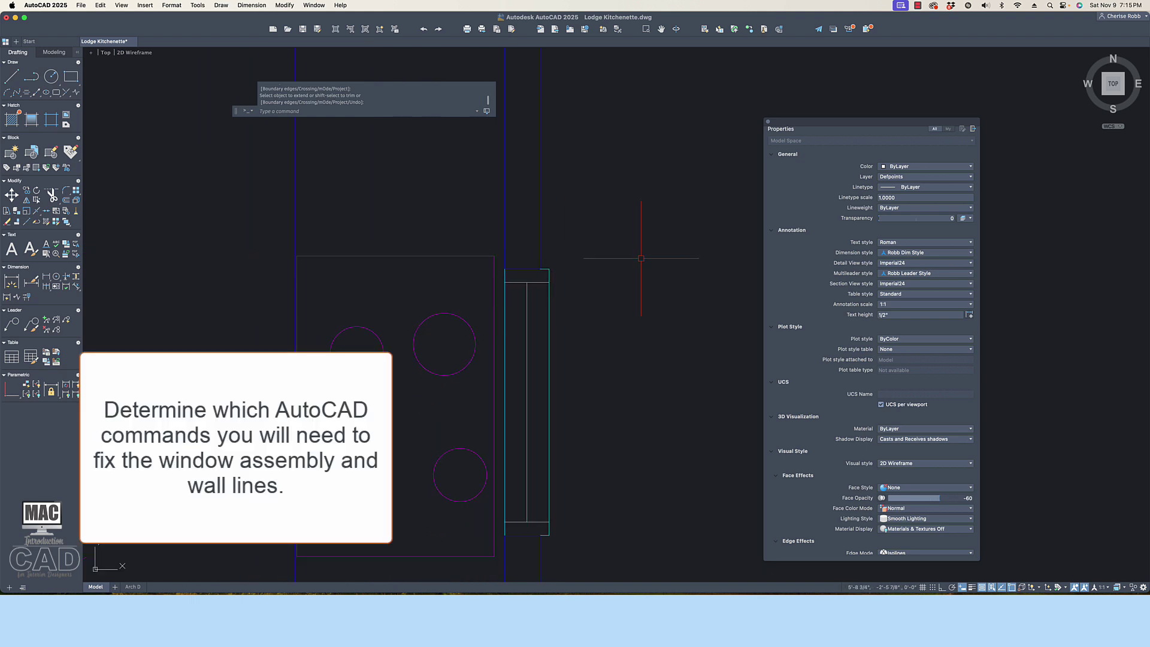
type("z")
key("Return")
type("e")
key("Return")
middle_click_drag(629, 123, 502, 325)
scroll(612, 226, "up", 5)
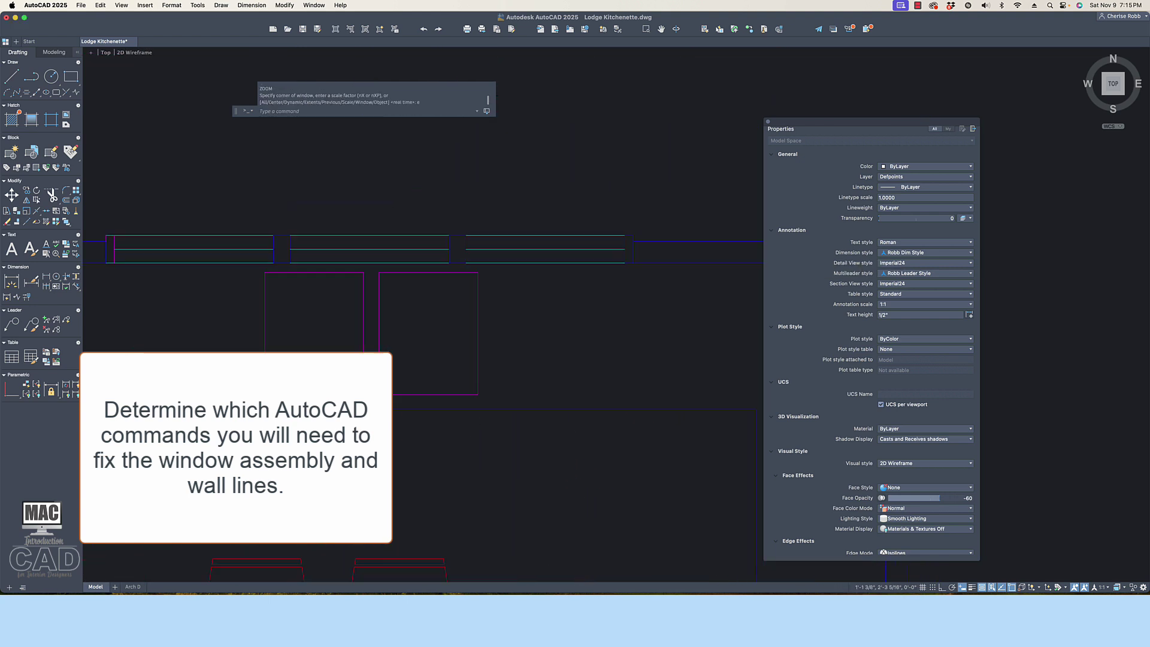
scroll(612, 226, "up", 3)
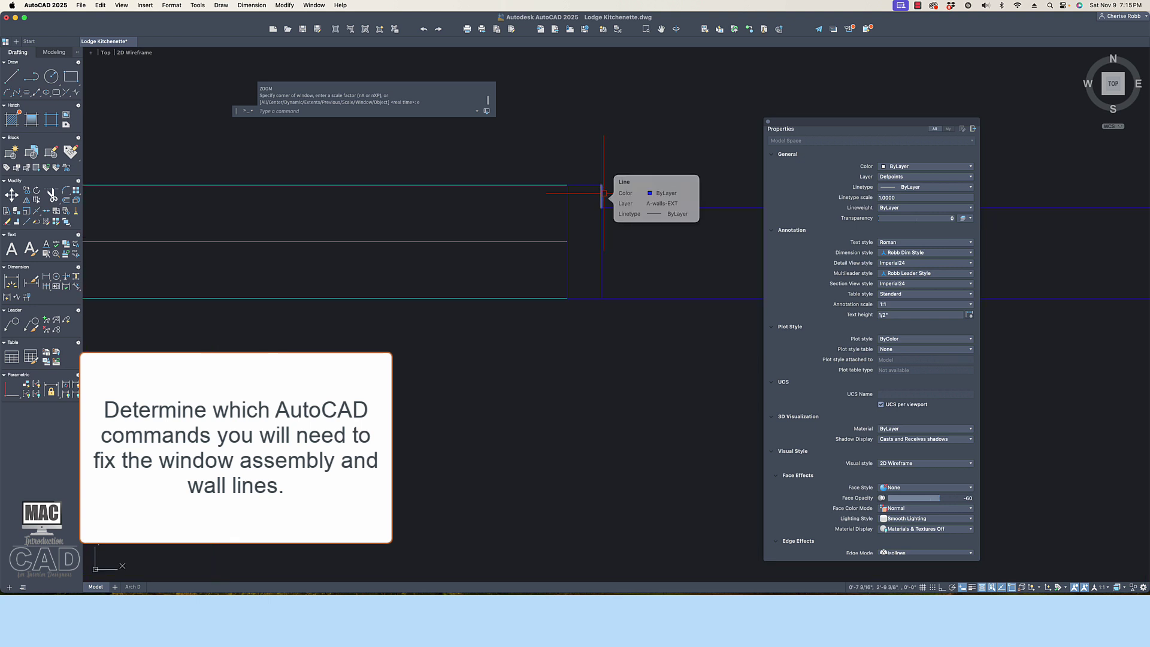
left_click(708, 33)
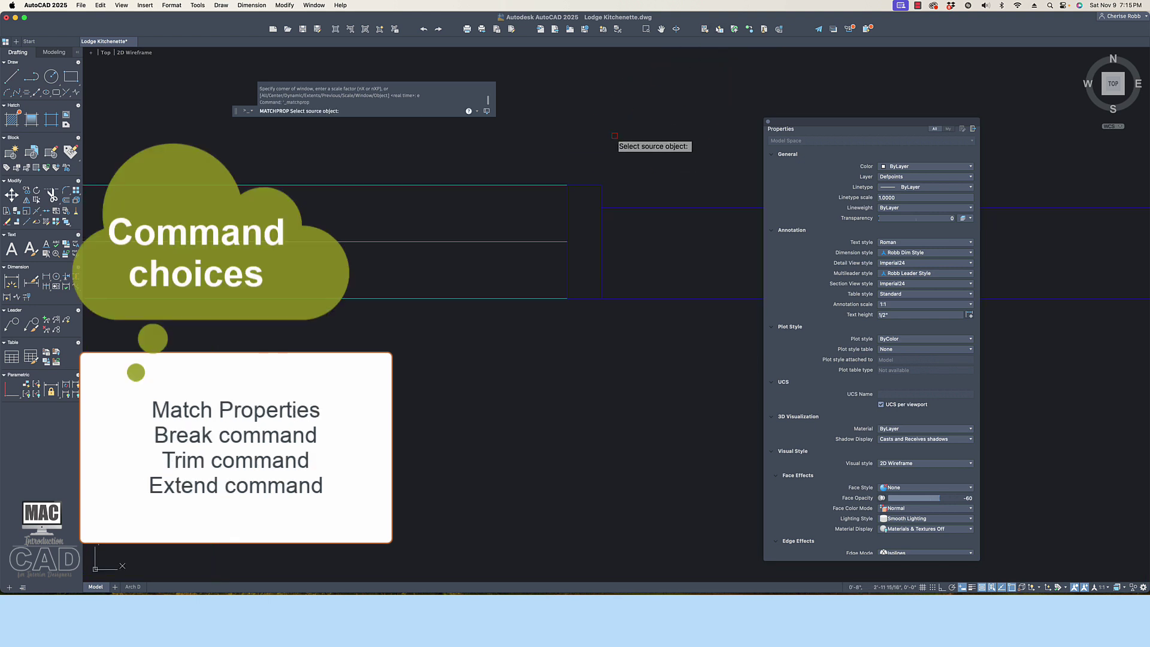
left_click(565, 185)
left_click(588, 185)
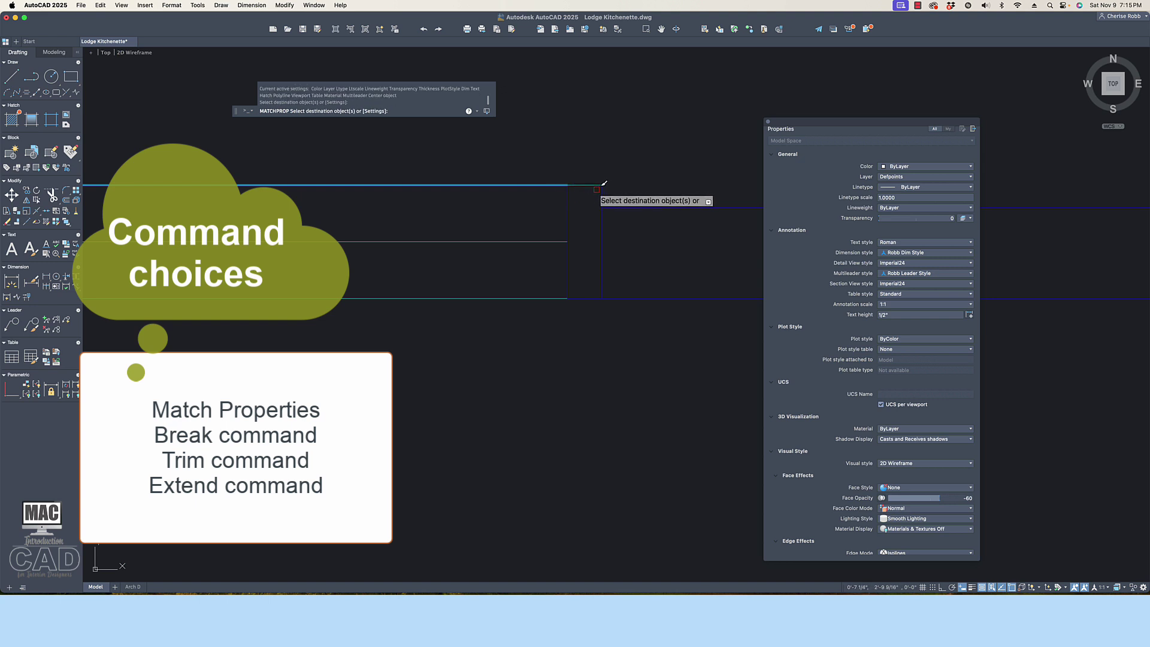
left_click(600, 187)
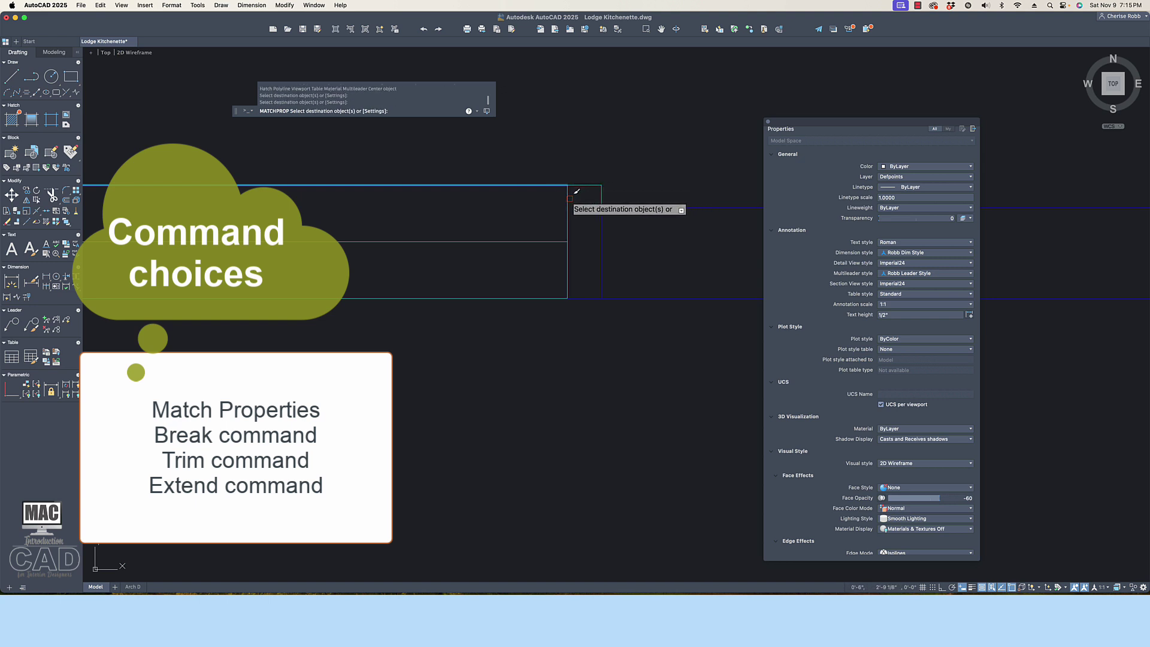
left_click(569, 199)
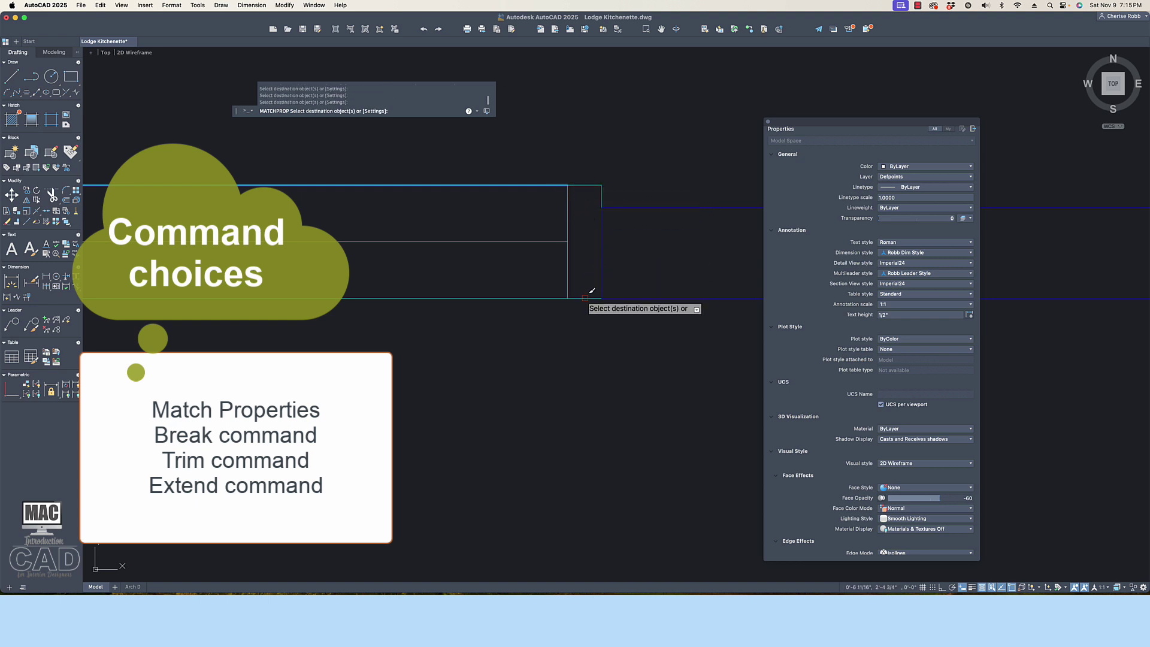
key("Return")
scroll(592, 291, "down", 1)
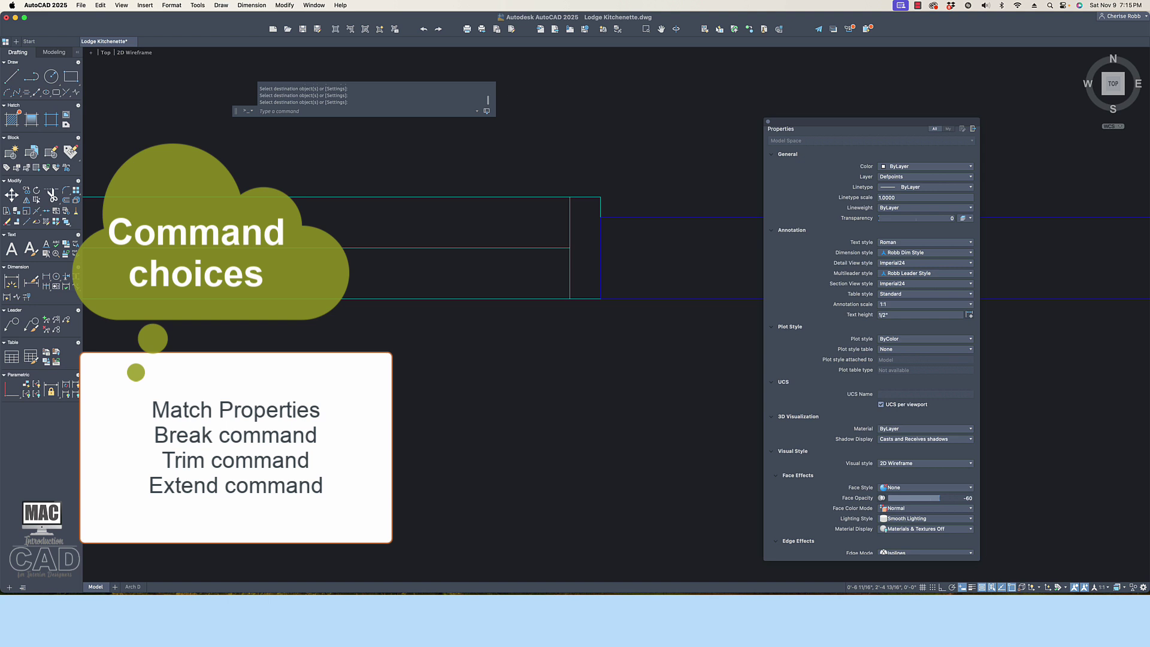
scroll(517, 283, "down", 5)
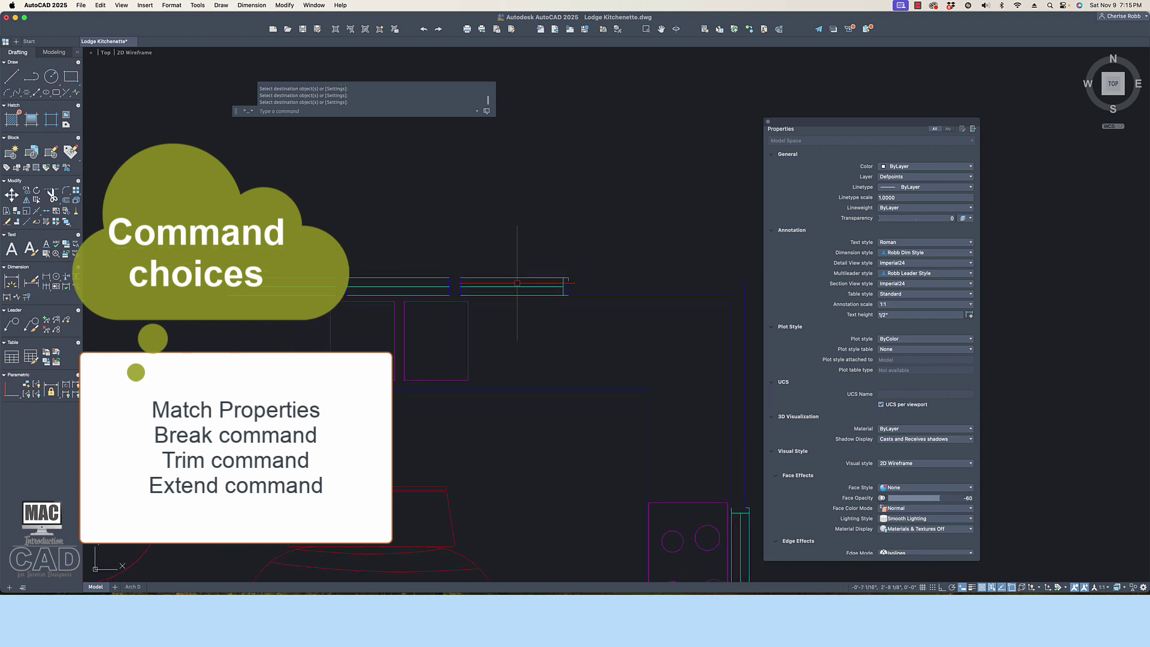
scroll(227, 281, "up", 5)
scroll(227, 281, "up", 2)
Give the magenta line at the counter's left end the top counter line's cyan properties
left_click(716, 29)
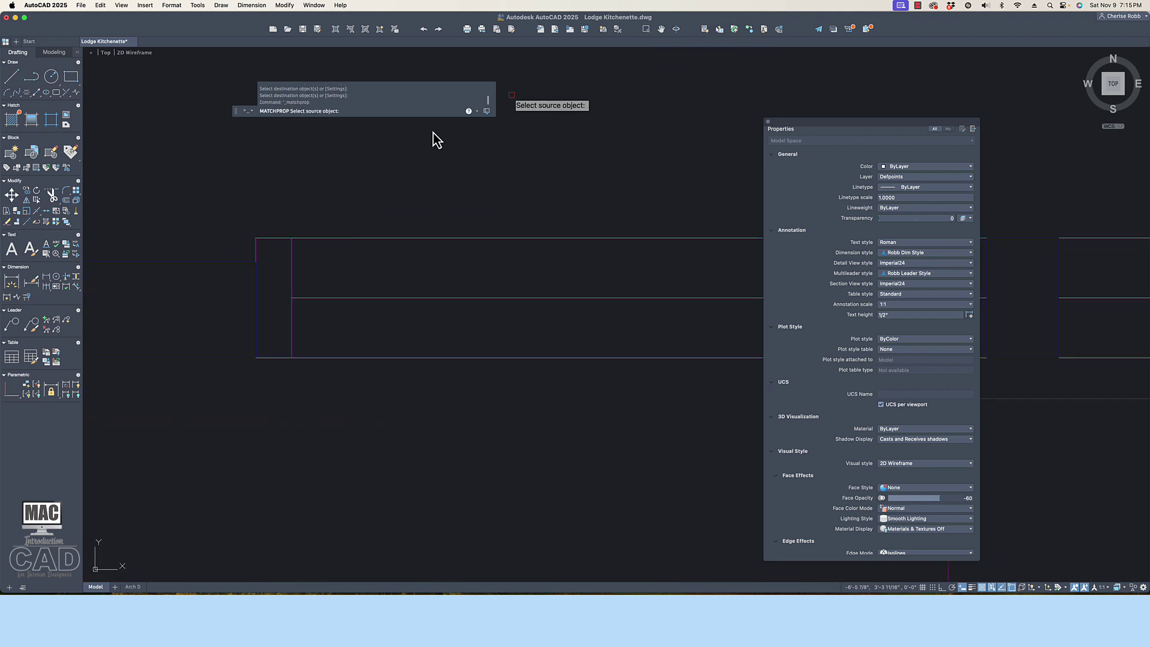
left_click(262, 239)
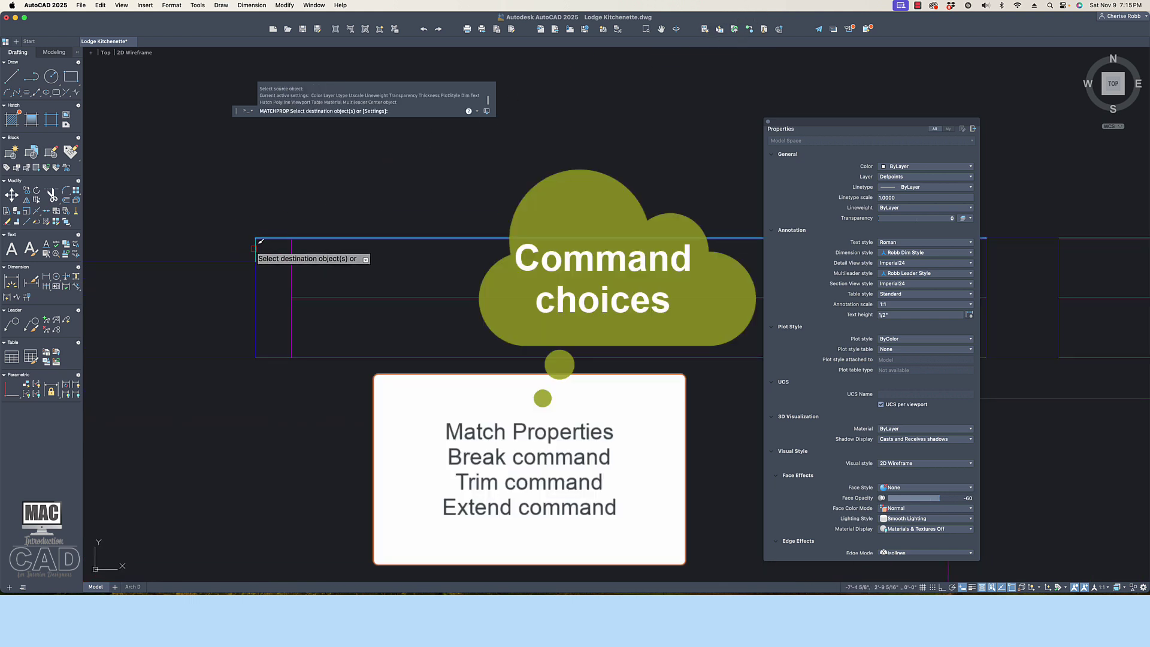
left_click(292, 261)
key("Return")
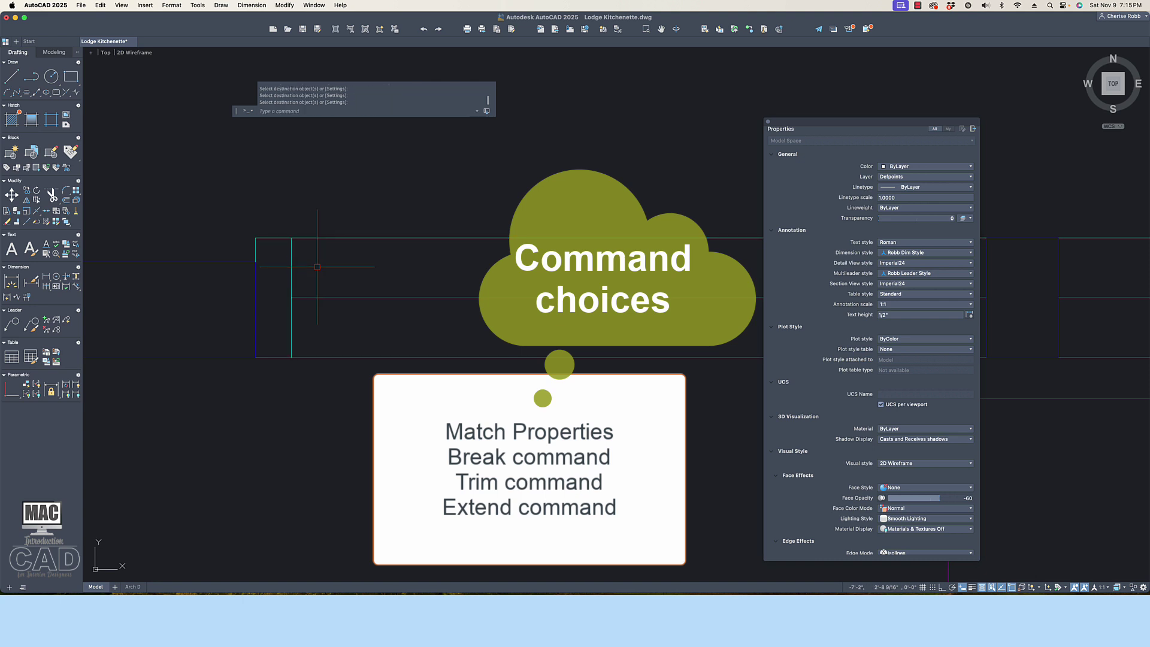
scroll(317, 267, "down", 5)
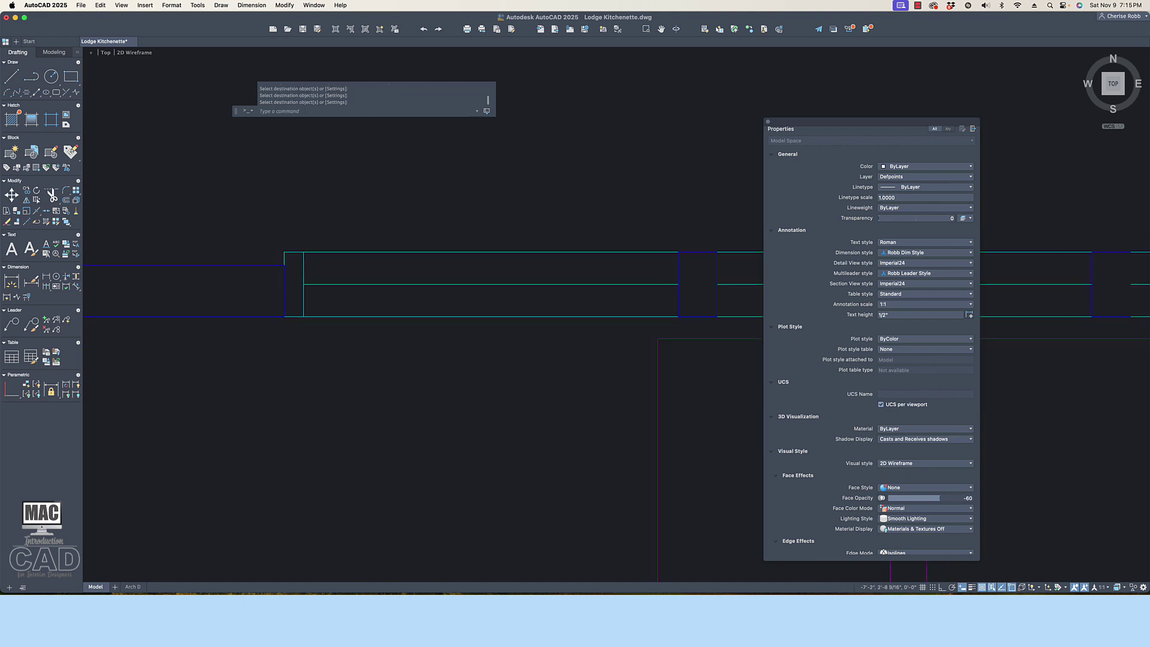
scroll(374, 337, "up", 2)
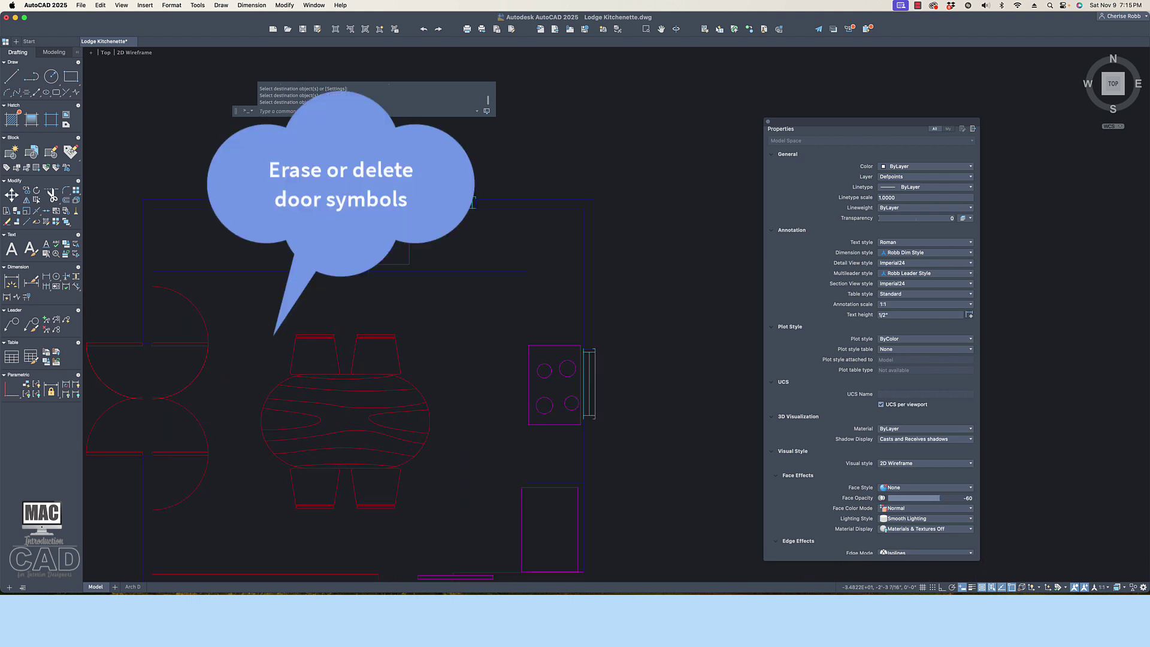
Erase the door swing arcs and door leaves along the left wall
left_click(228, 310)
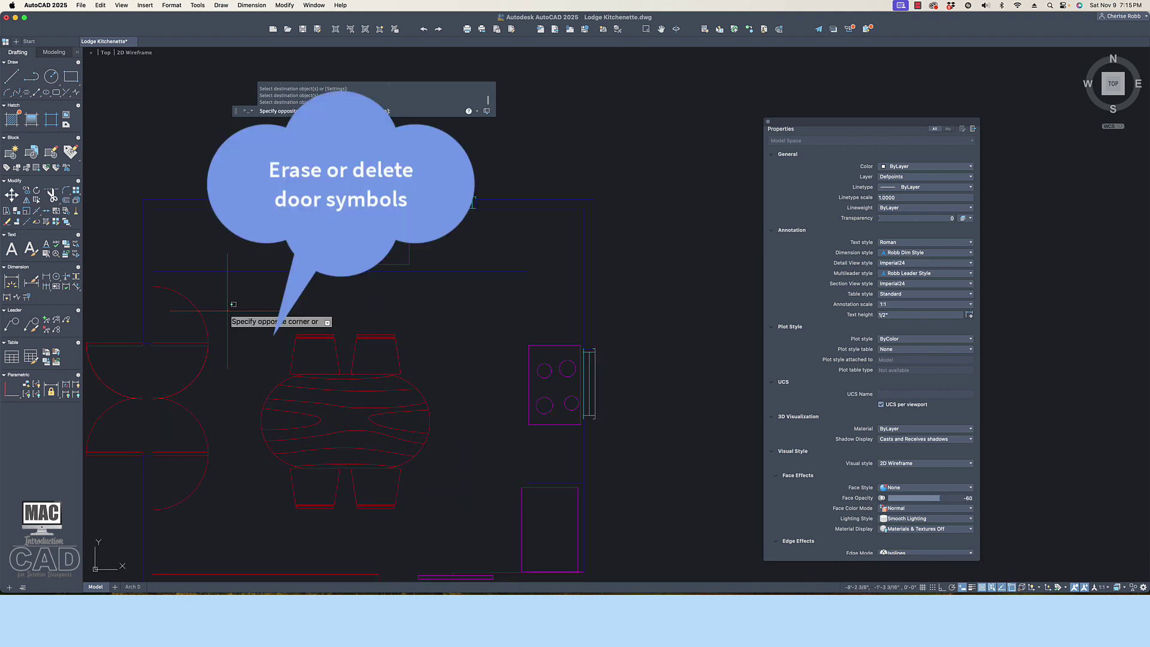
left_click(188, 497)
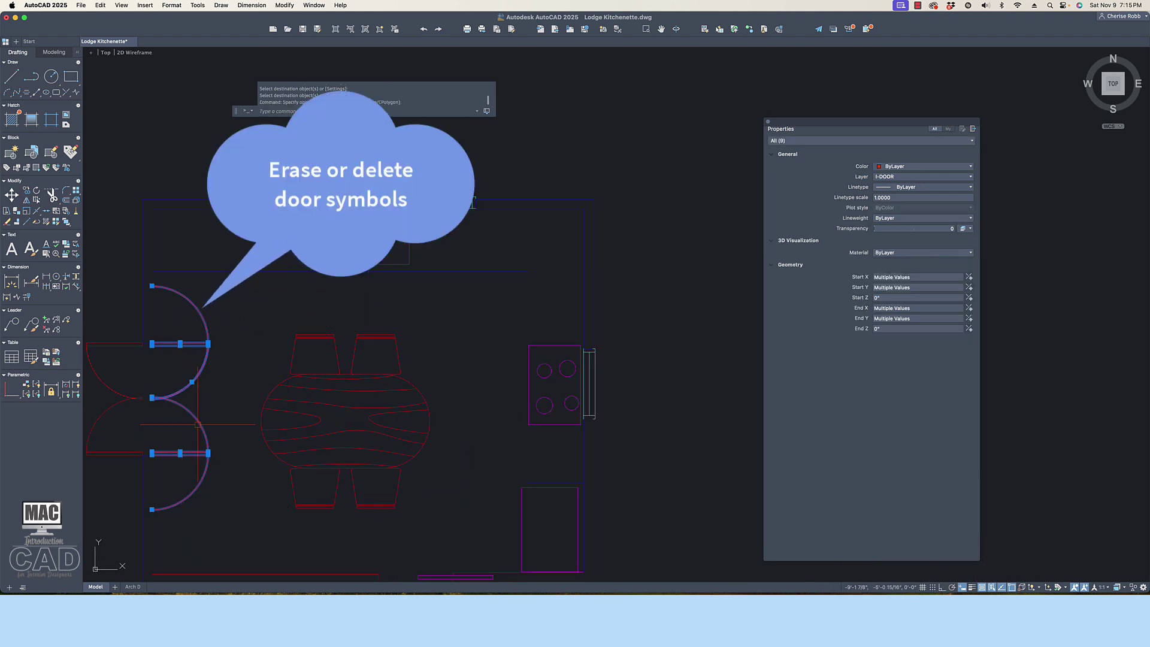
right_click(203, 366)
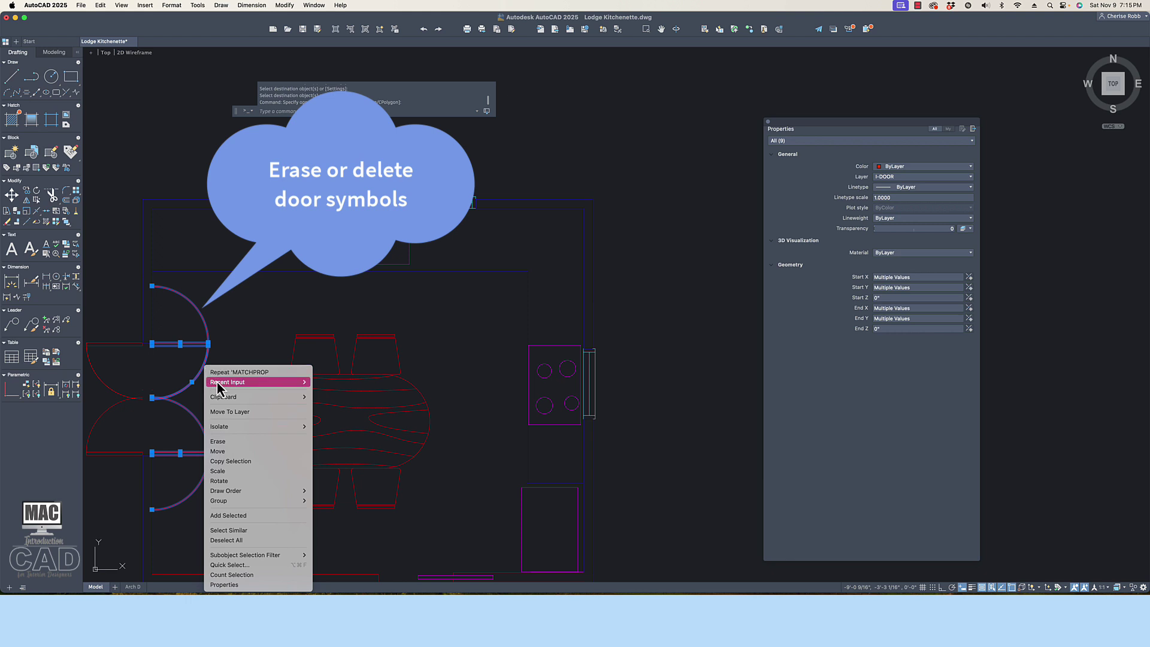
left_click(235, 439)
left_click(119, 310)
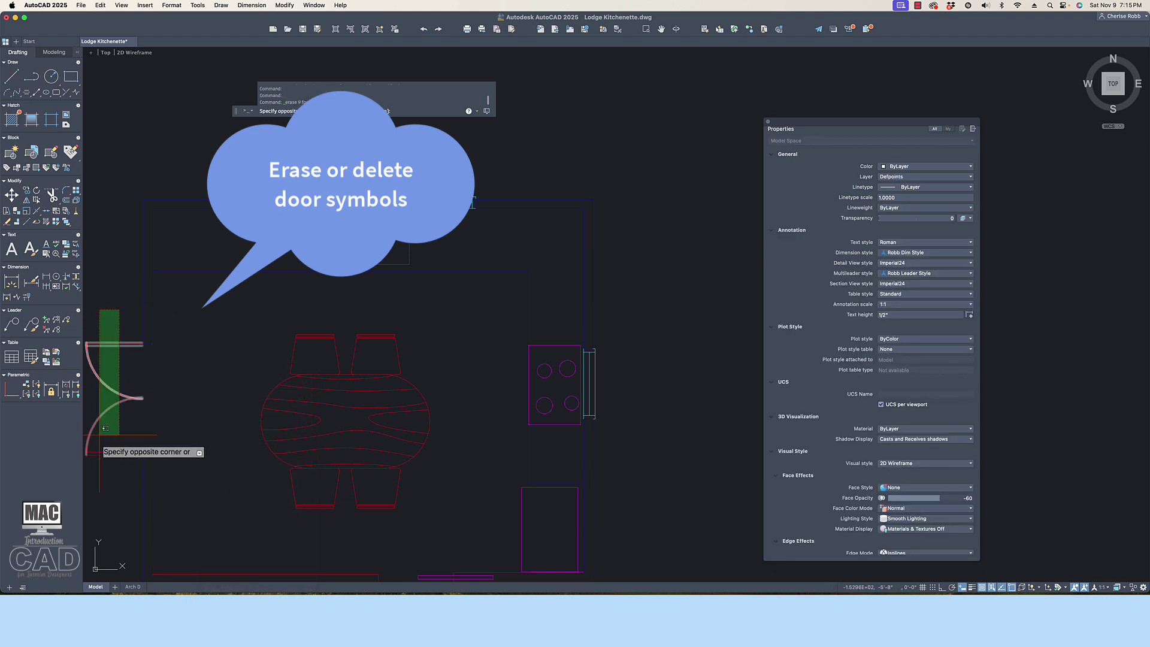
left_click(104, 453)
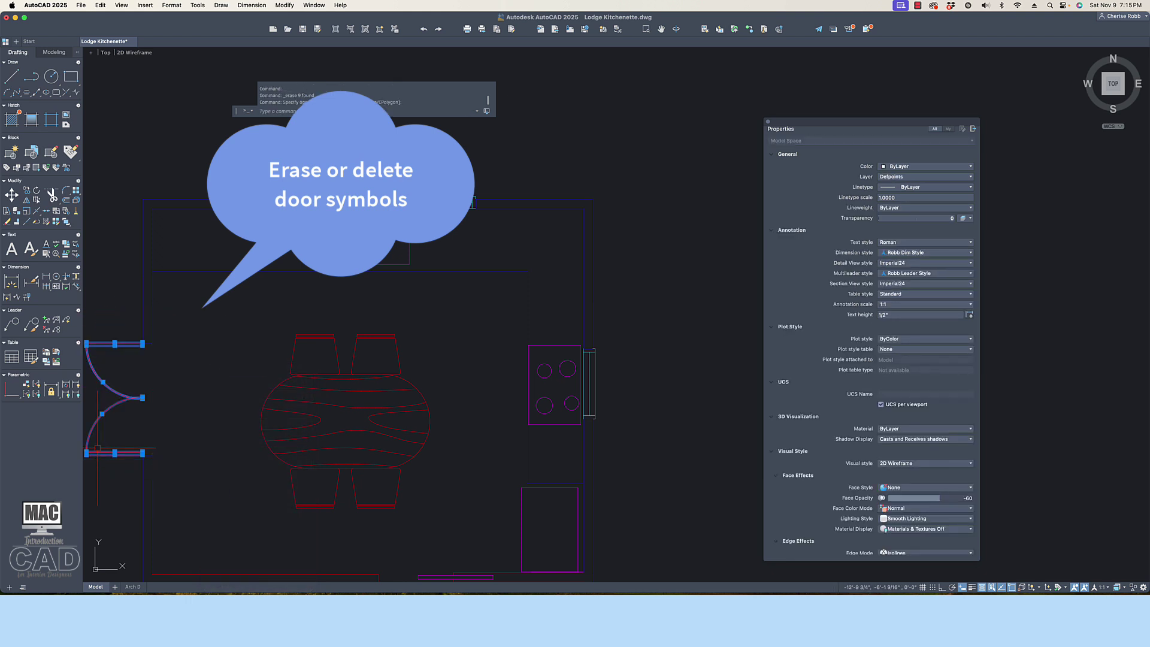
right_click(123, 386)
left_click(150, 457)
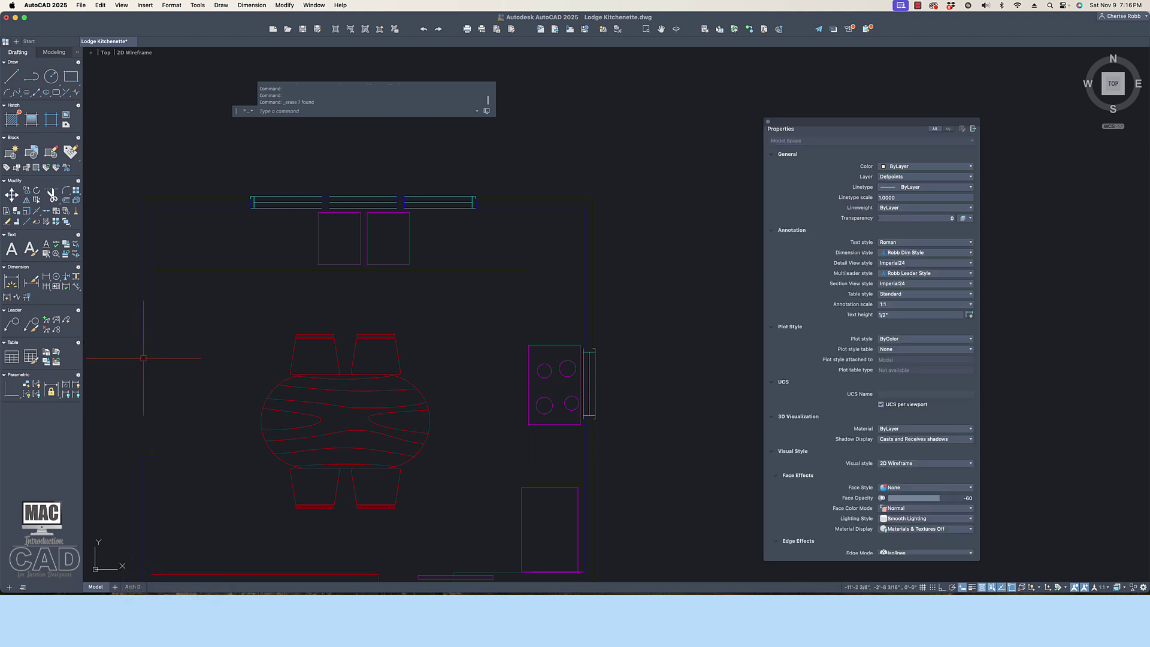
scroll(192, 347, "up", 5)
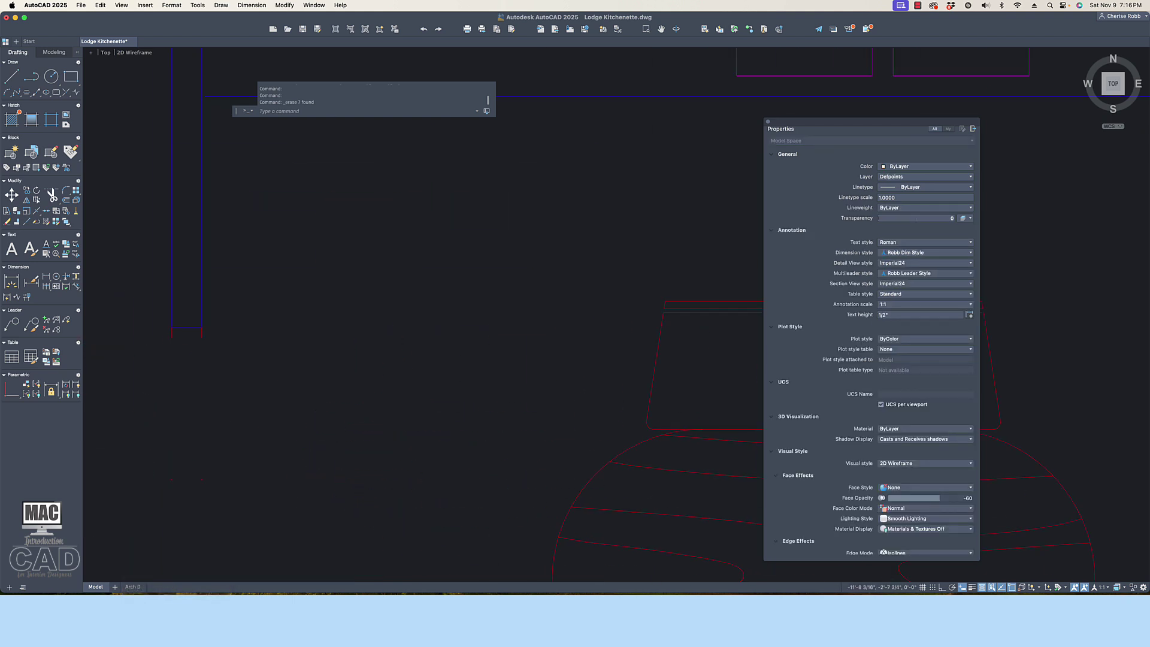
Erase the short door jamb lines along the left wall
left_click(207, 339)
left_click(159, 327)
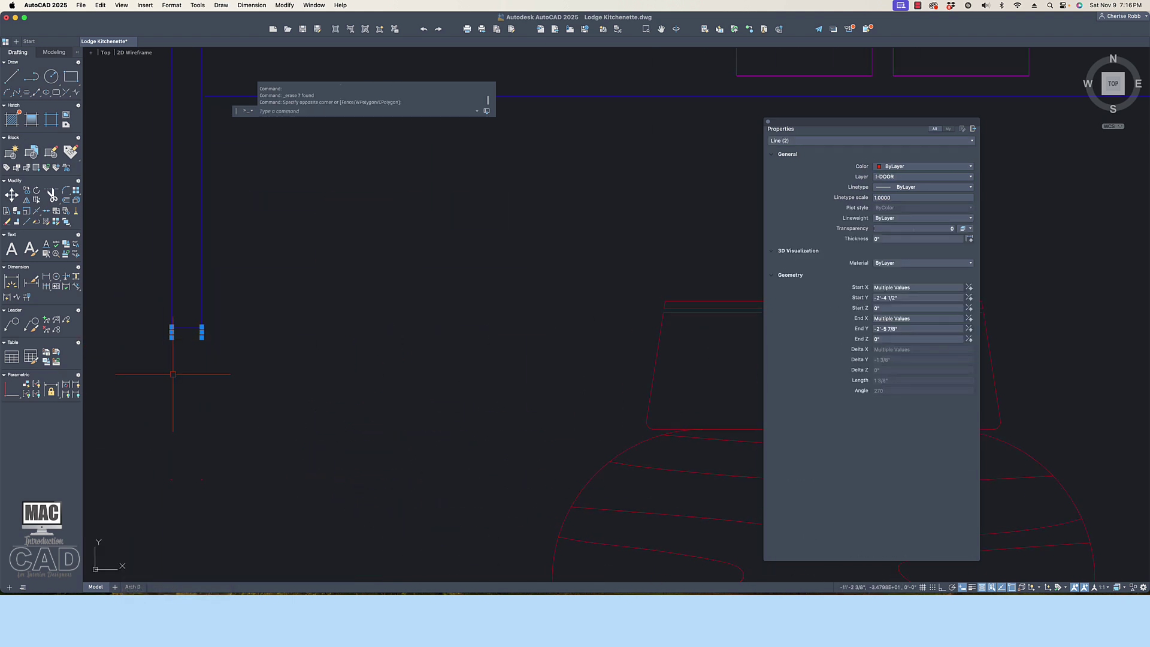
scroll(192, 330, "down", 1)
right_click(202, 333)
left_click(224, 409)
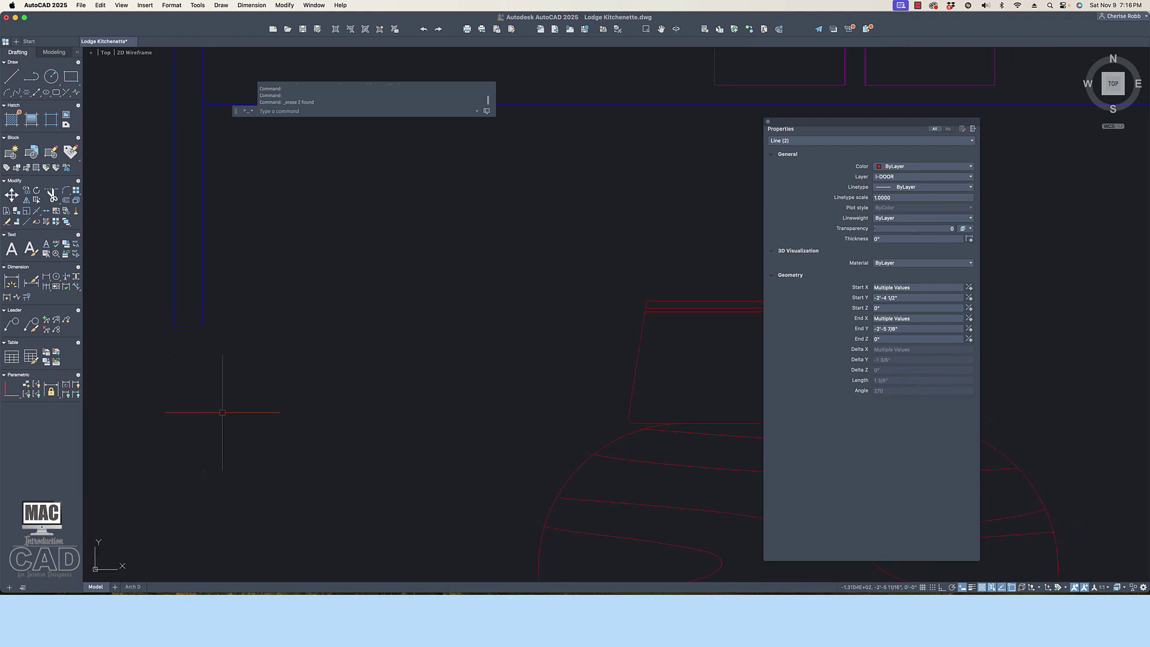
scroll(223, 412, "down", 3)
scroll(223, 412, "up", 1)
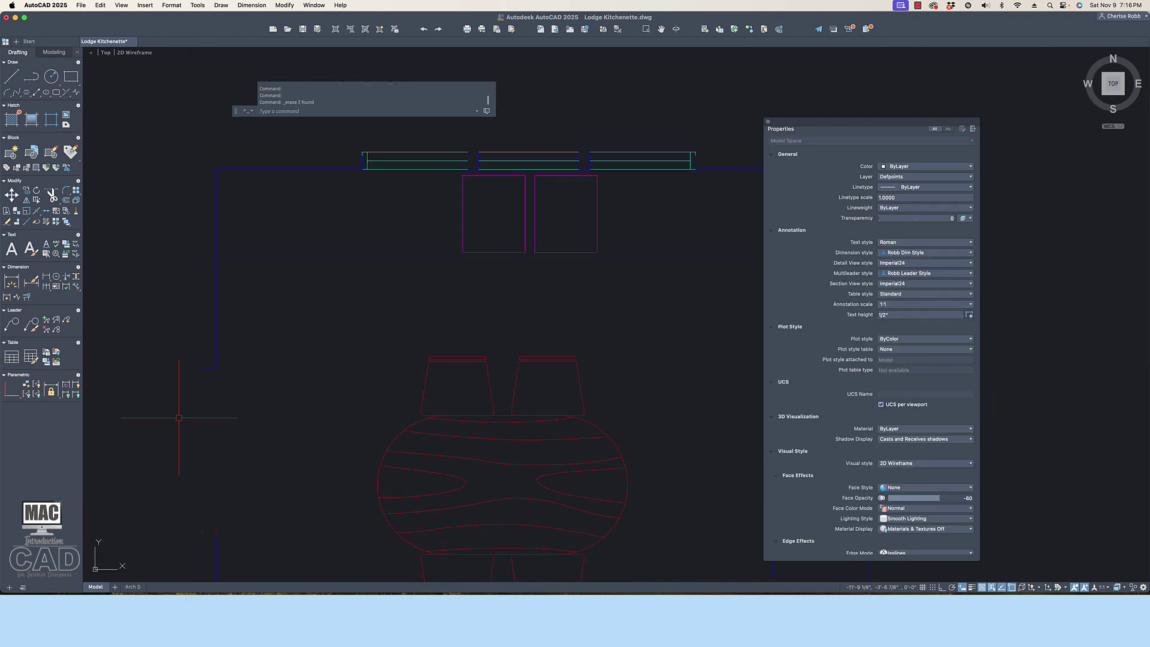
left_click(242, 428)
left_click(179, 532)
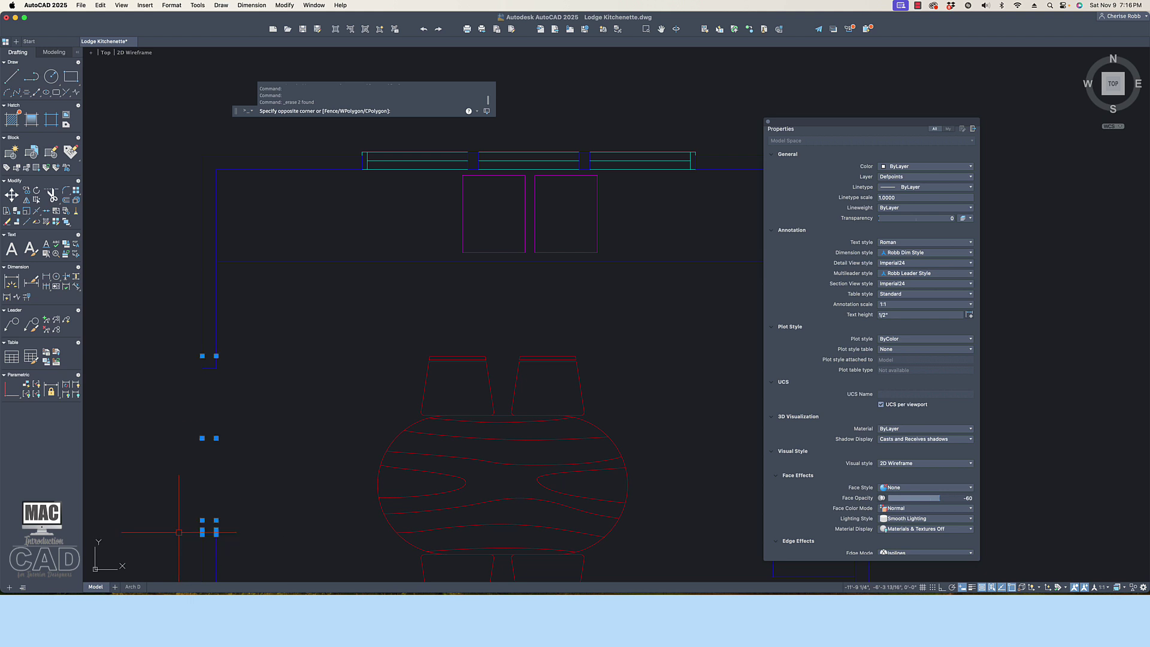
key("Delete")
scroll(501, 366, "down", 3)
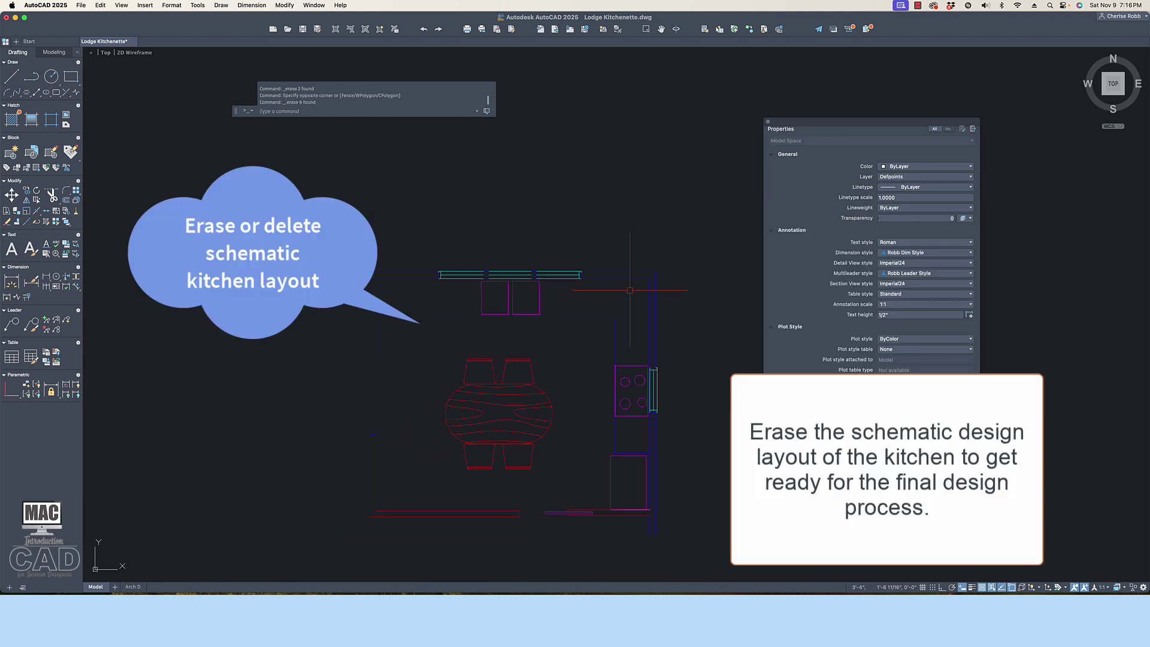
Erase the schematic kitchen layout and two leftover fixture lines
left_click(630, 291)
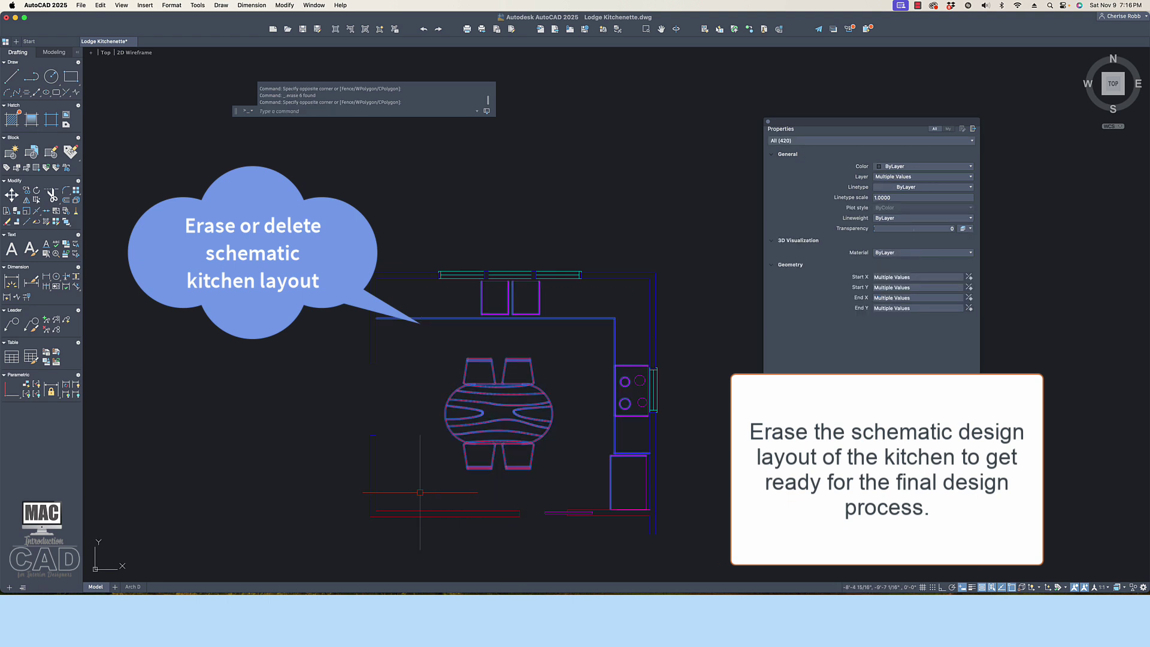
right_click(504, 426)
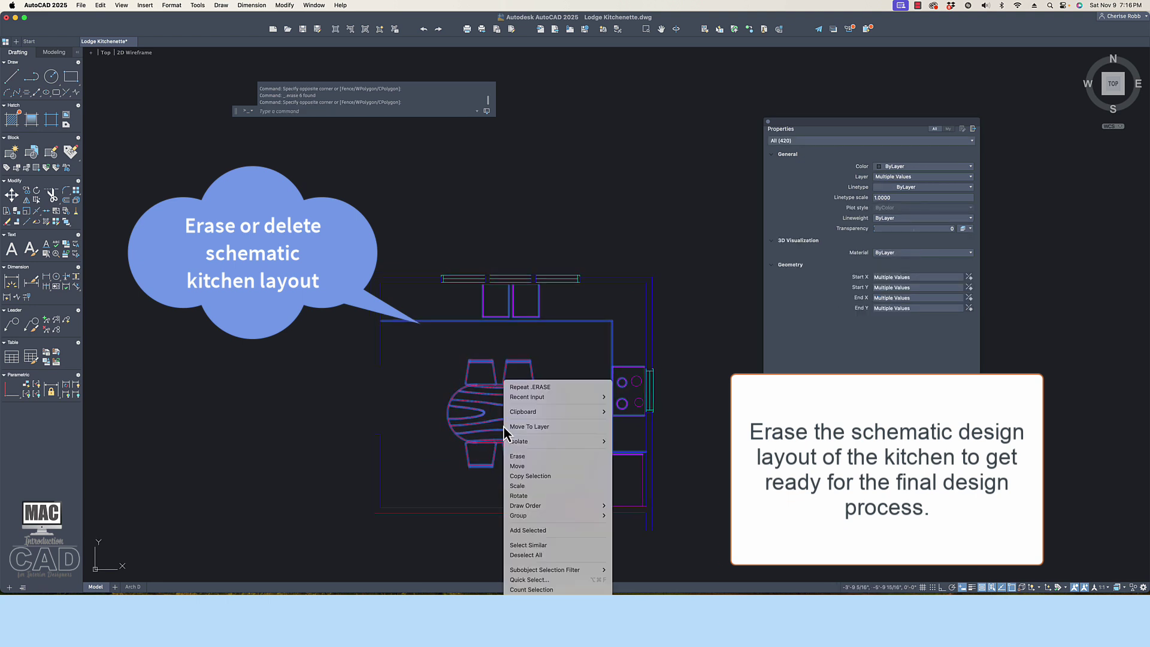
left_click(531, 457)
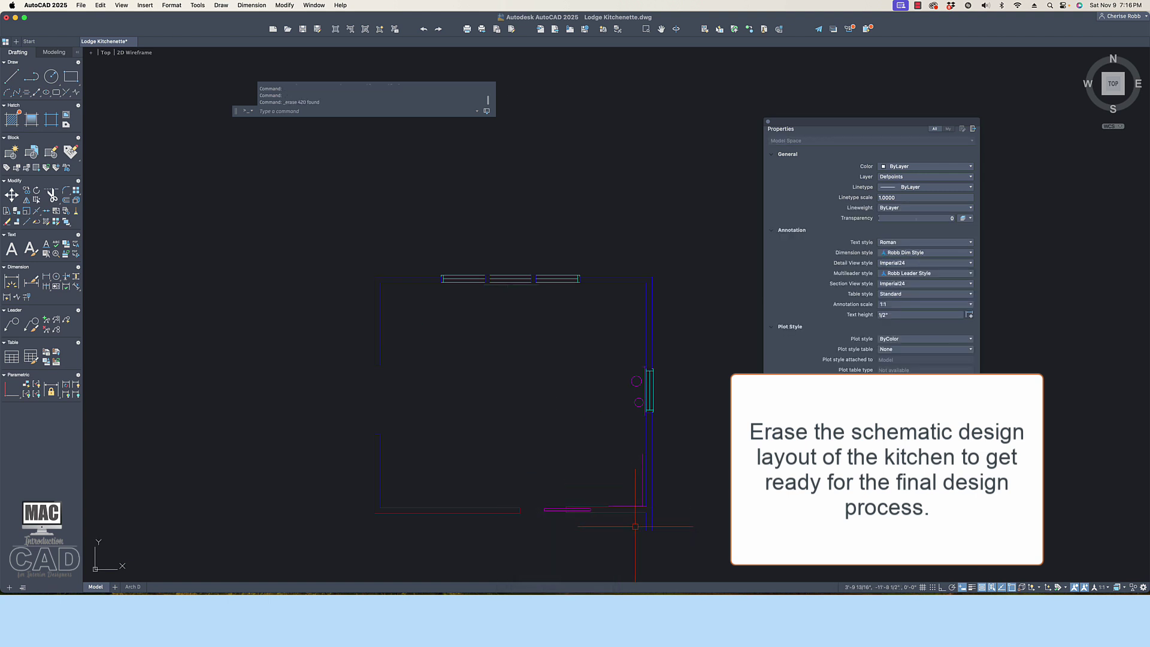
left_click(574, 444)
key("Delete")
key("Delete")
left_click(575, 445)
key("Delete")
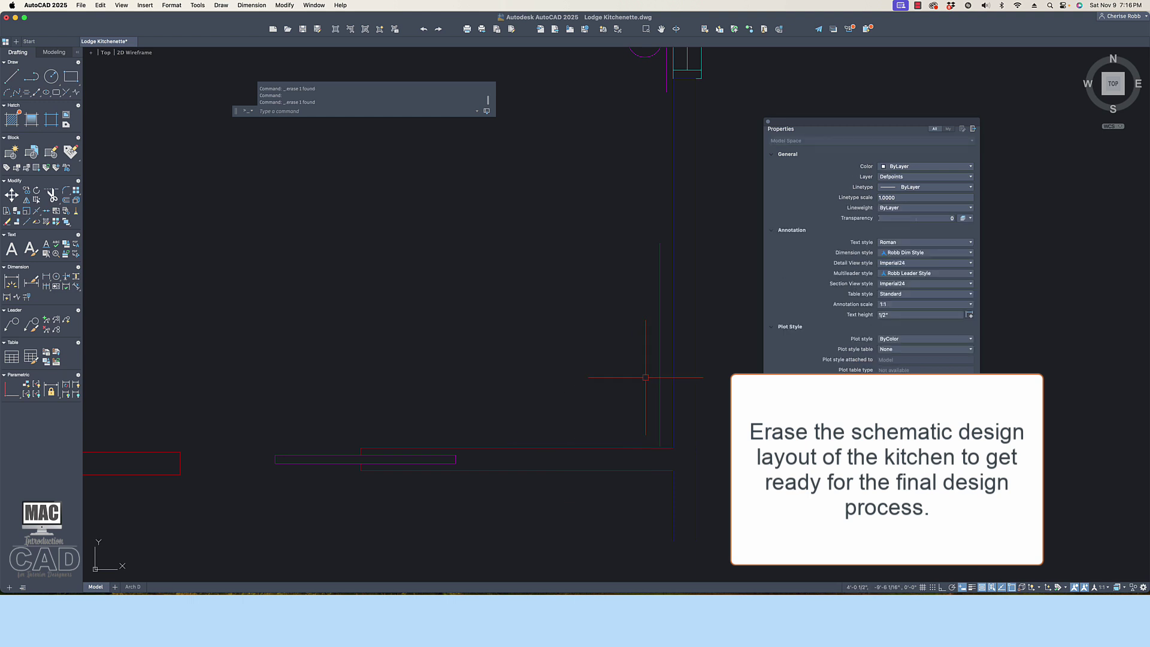
Erase the cooktop rectangle and its two burner circles
scroll(660, 376, "down", 6)
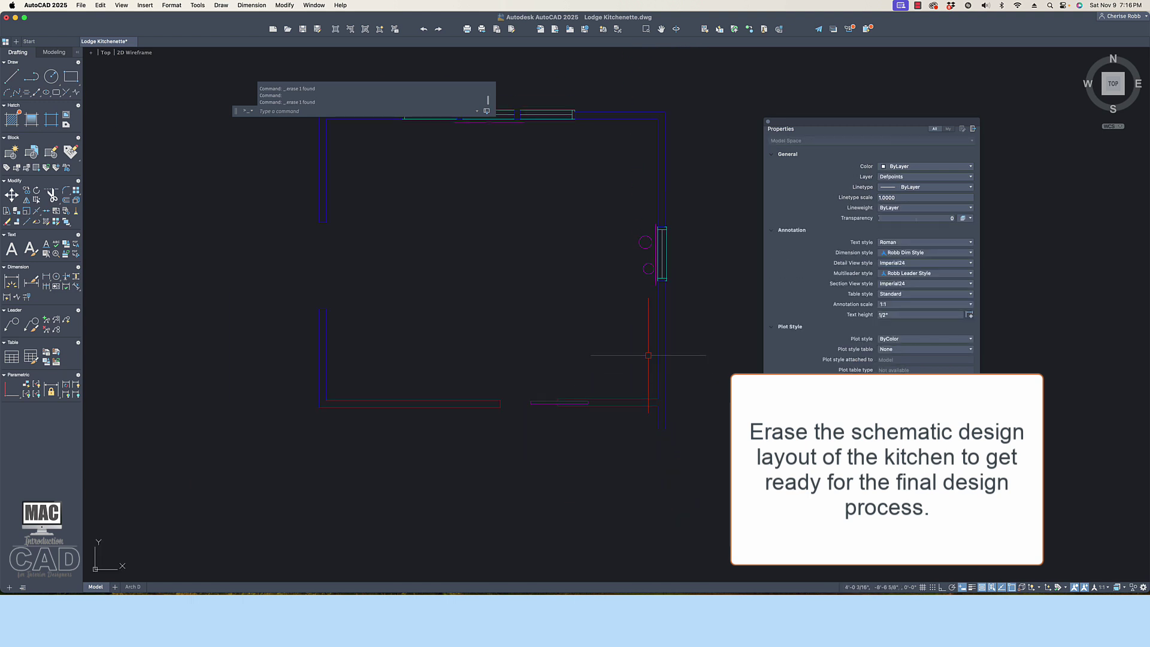
scroll(665, 249, "up", 6)
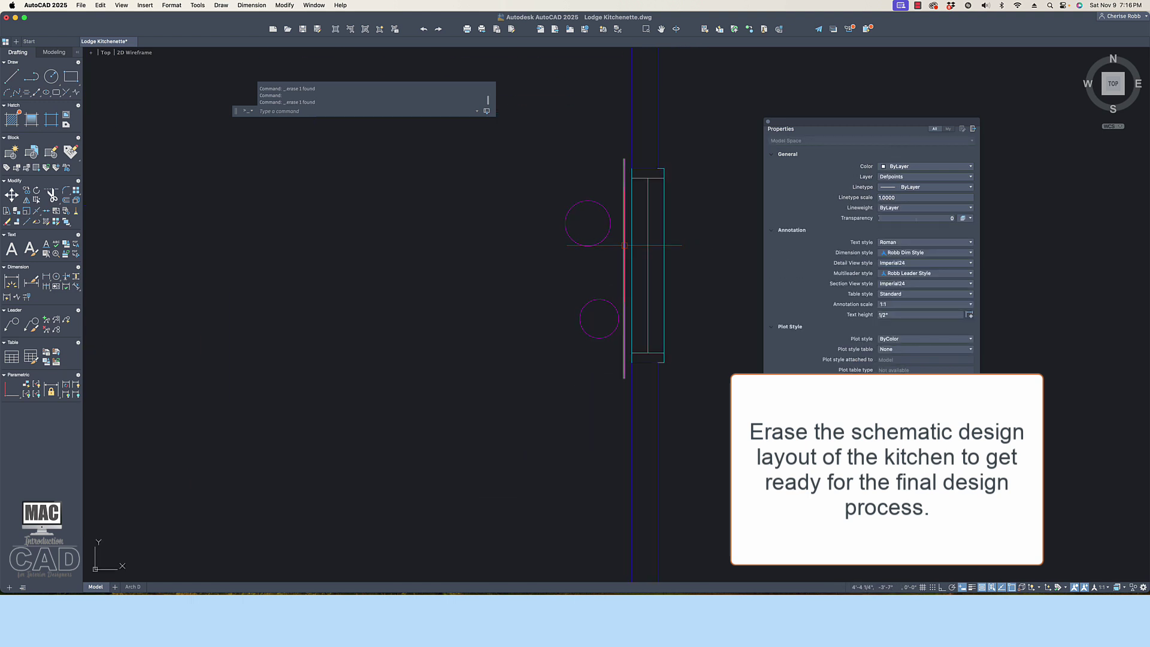
left_click(620, 189)
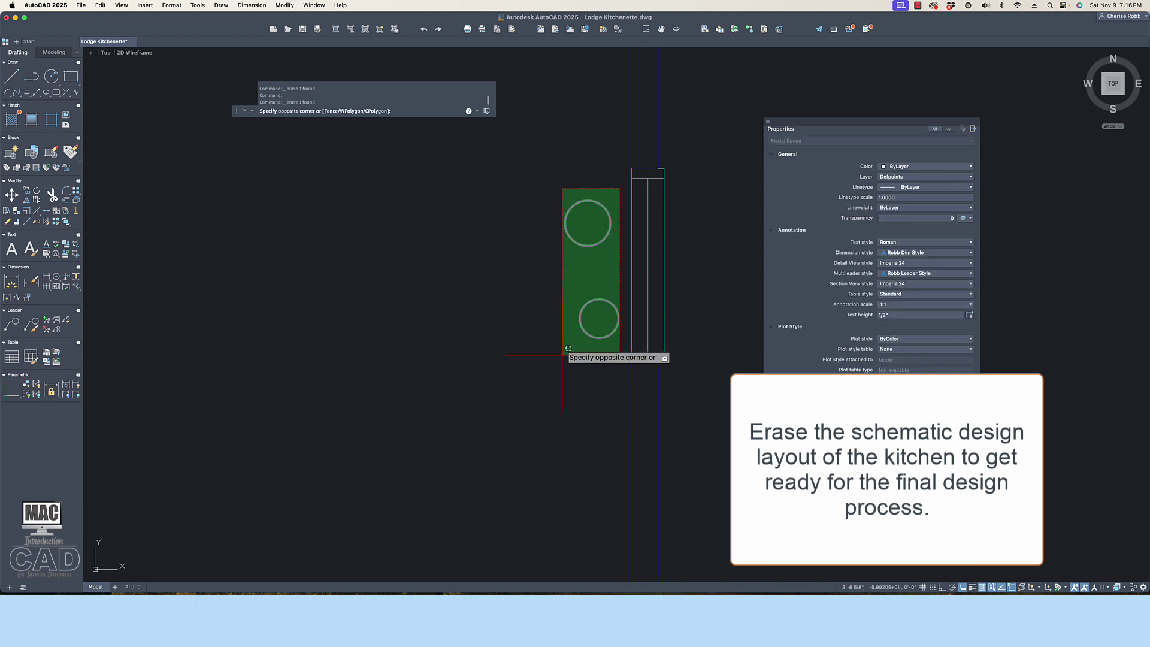
left_click(547, 361)
key("Delete")
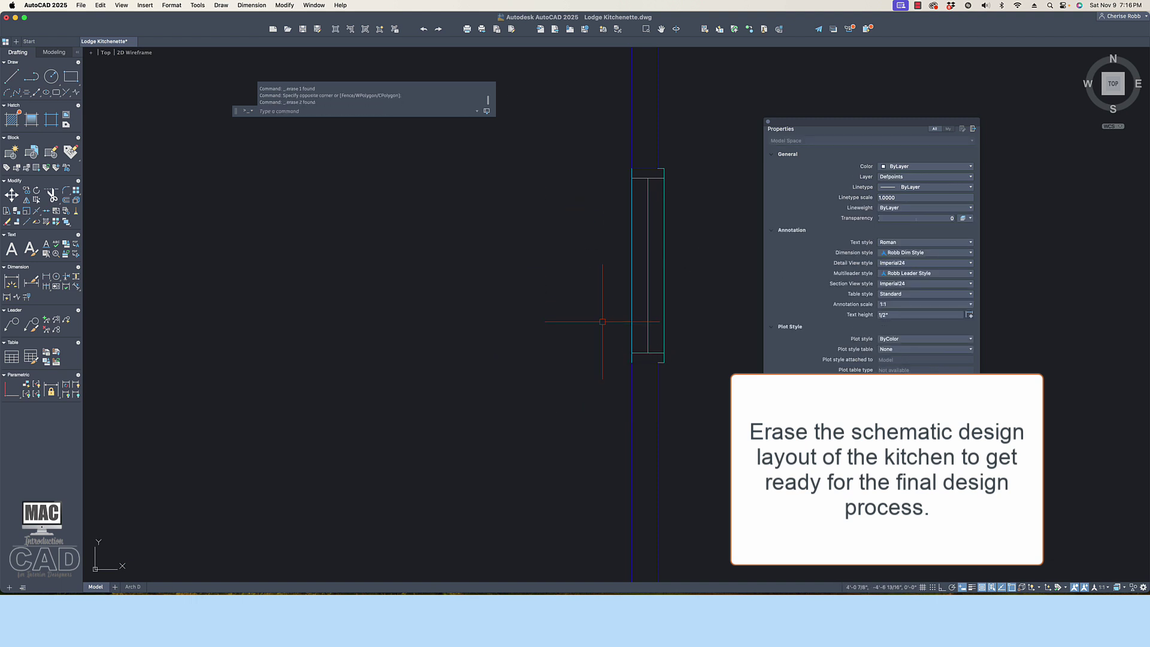
left_click(633, 412)
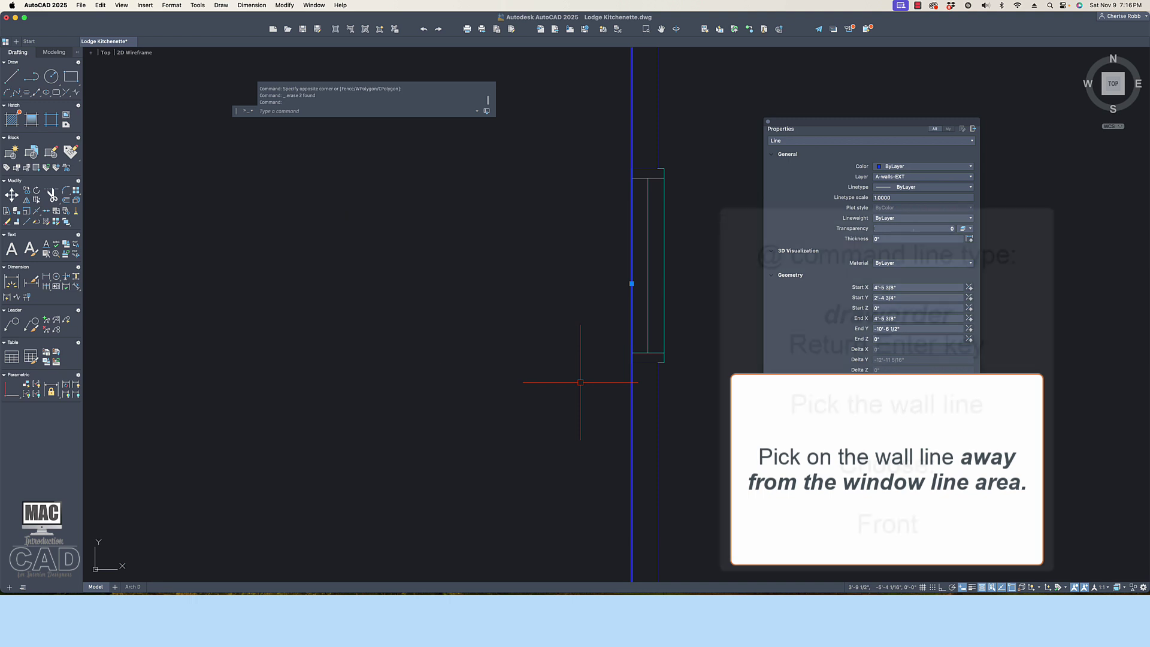
Bring the blue vertical wall line to the front of the window lines using DRAWORDER
key("Escape")
type("dra")
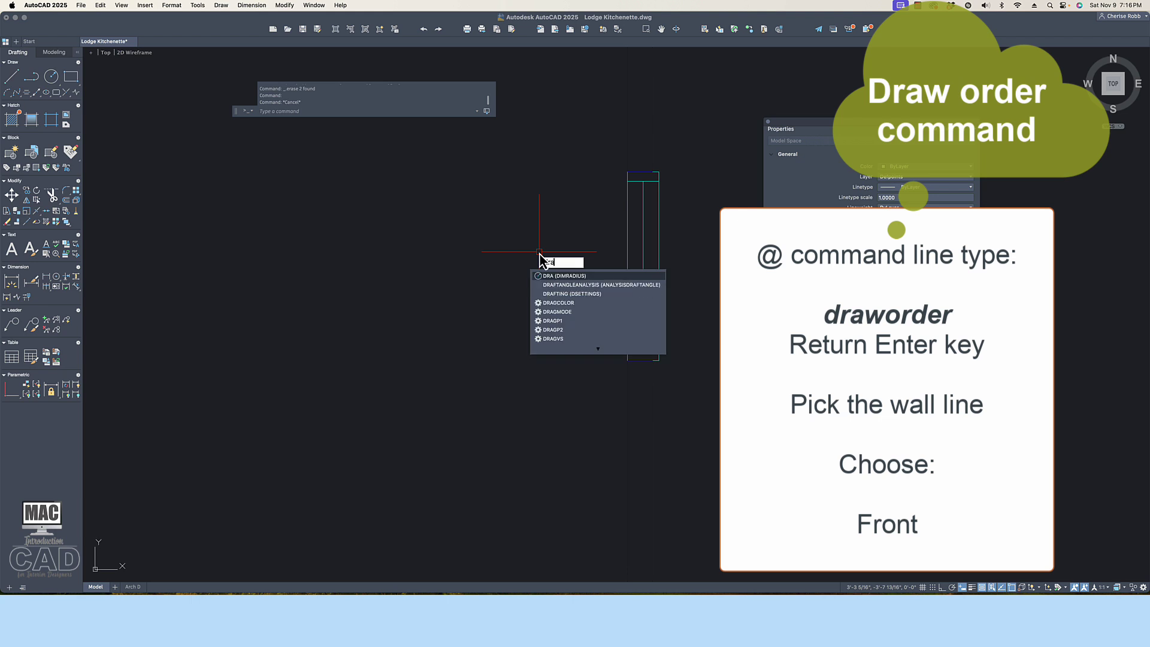
type("wo")
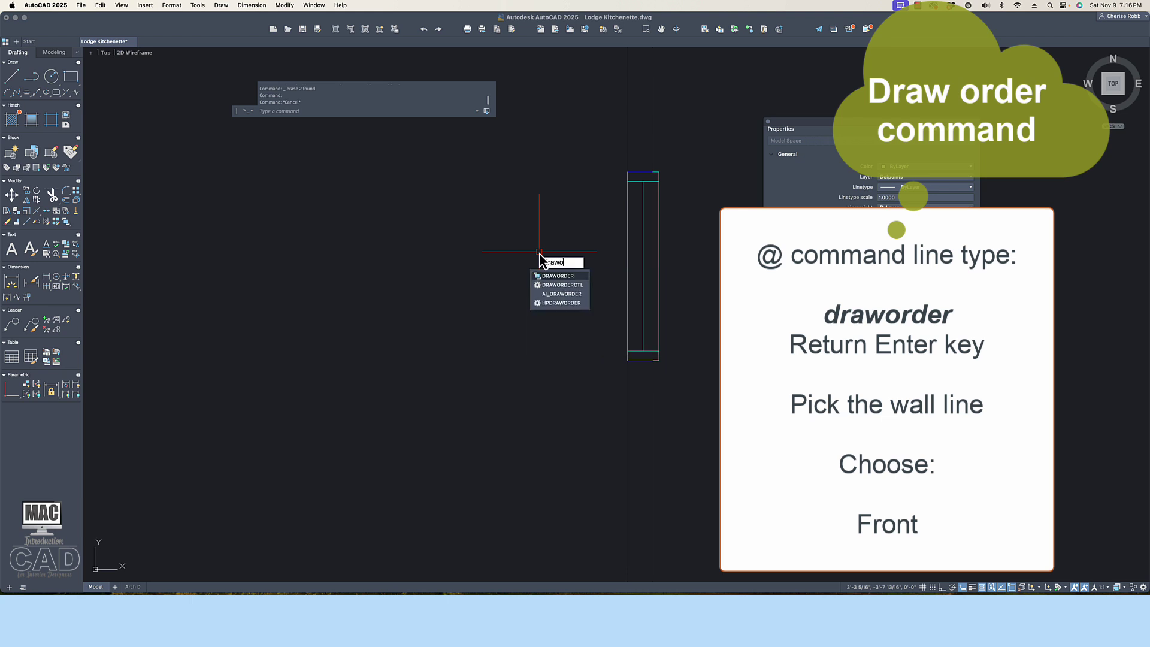
type("rder")
key("Return")
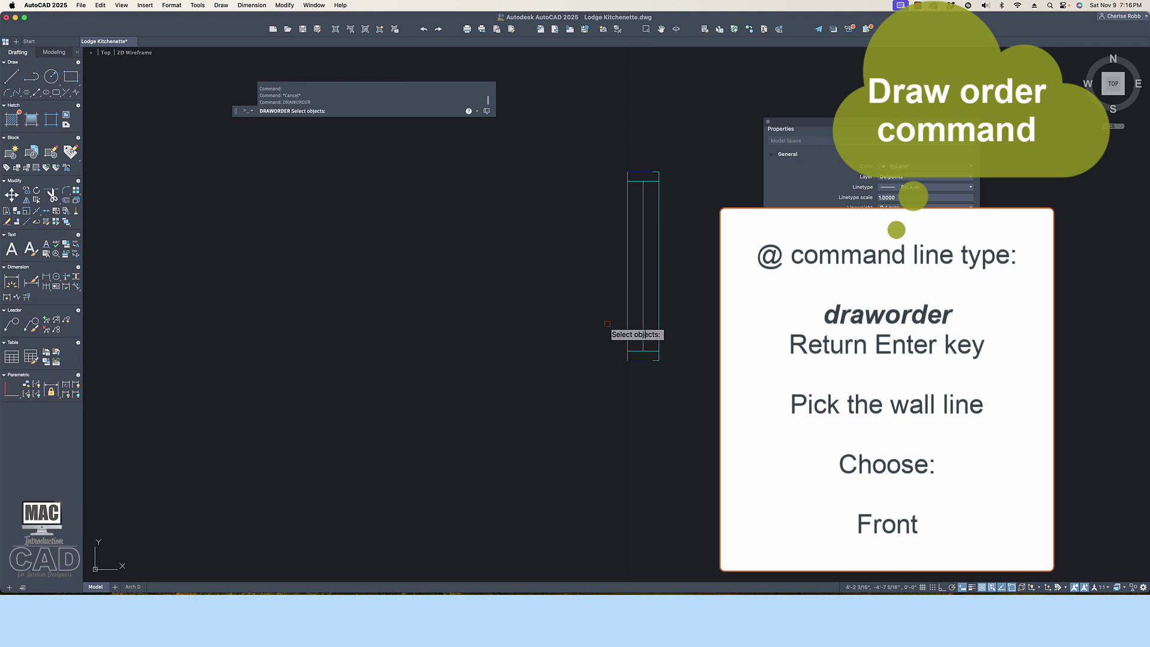
left_click(630, 377)
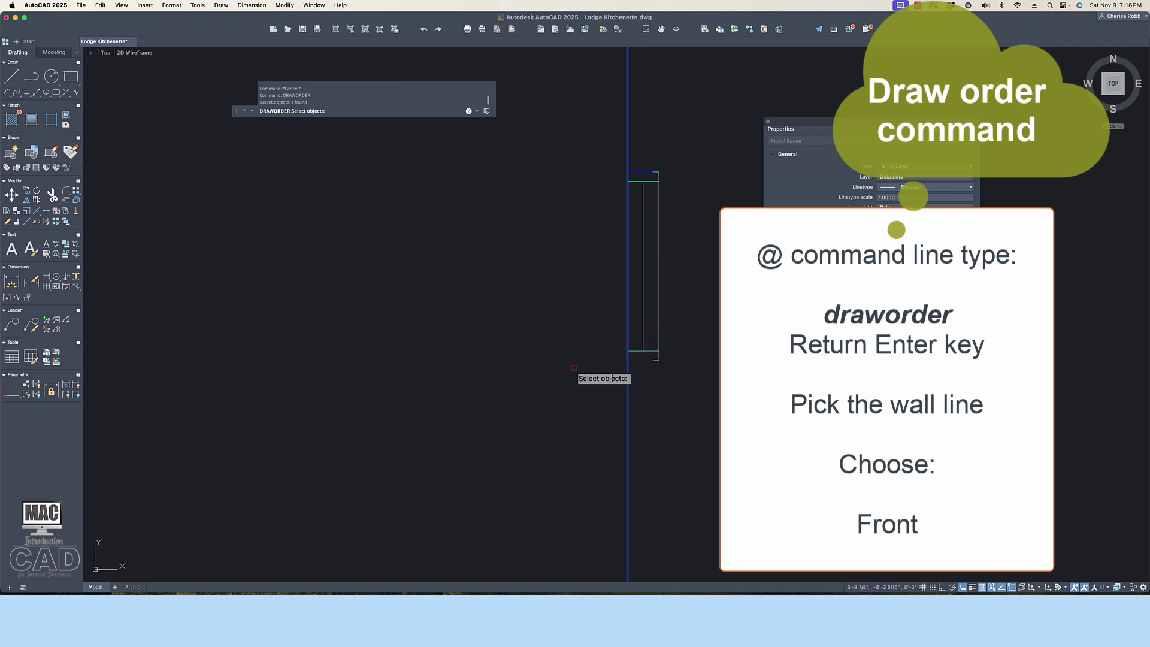
key("Return")
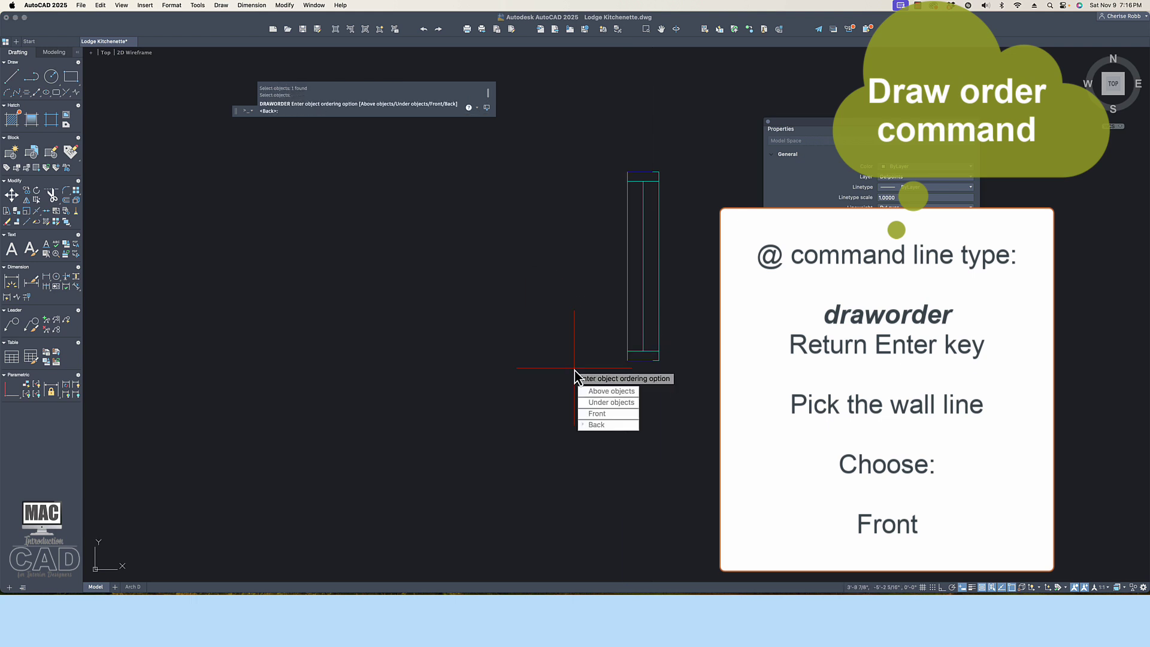
left_click(613, 415)
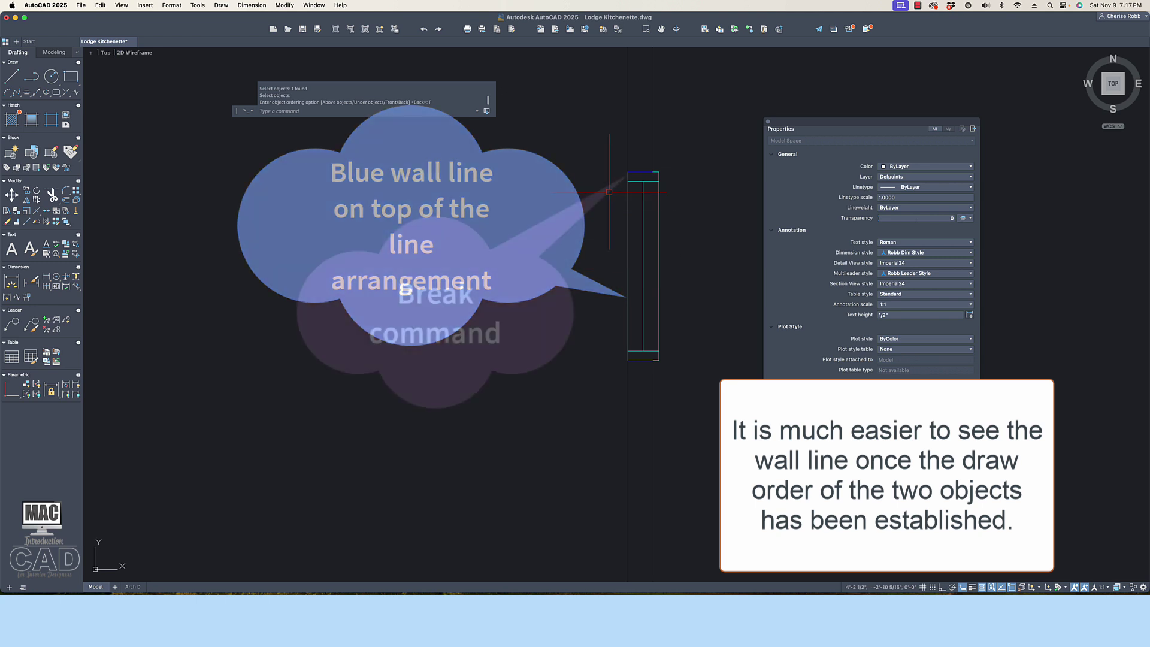
Break the blue wall line between the two window corners, removing it across the opening
type("br")
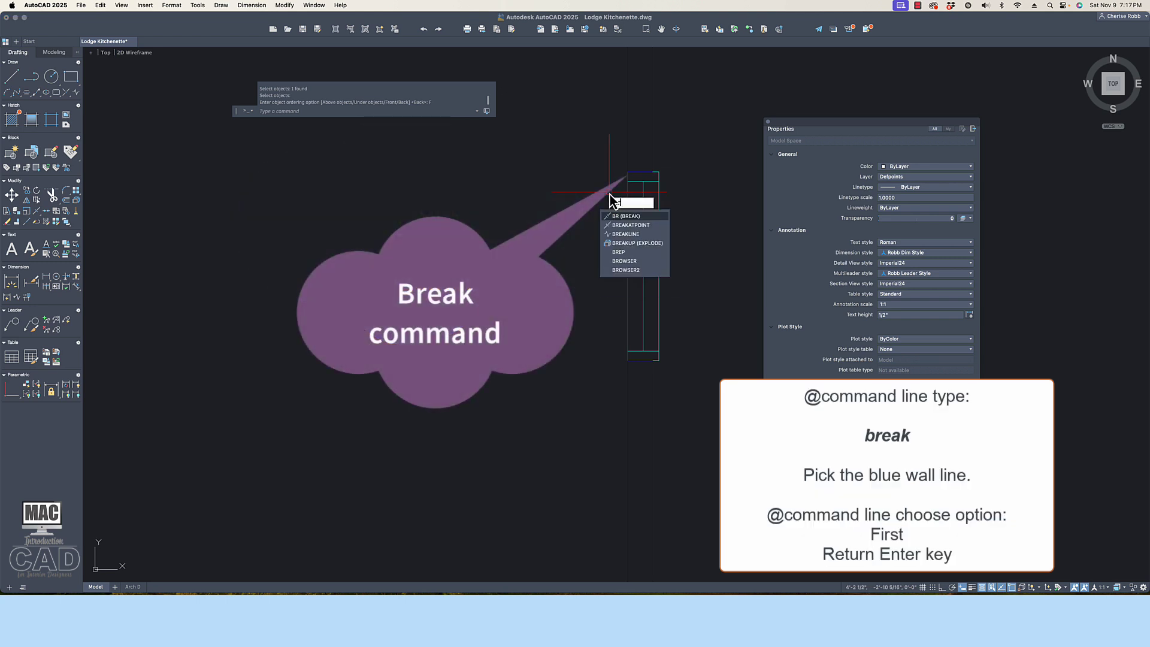
left_click(642, 217)
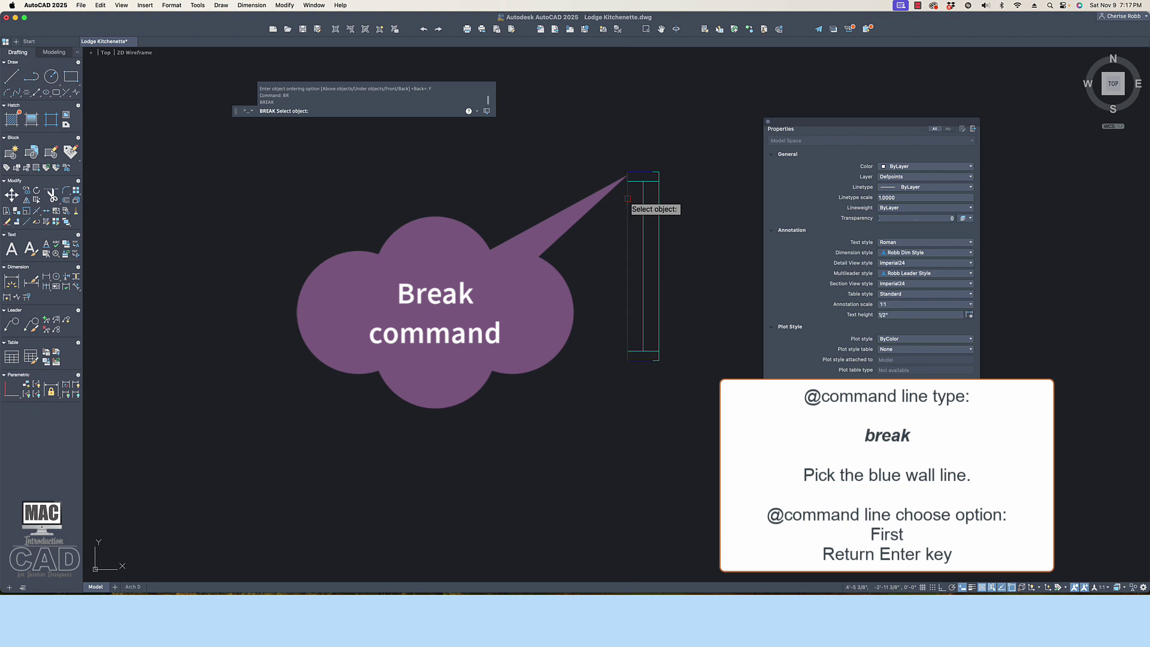
left_click(627, 145)
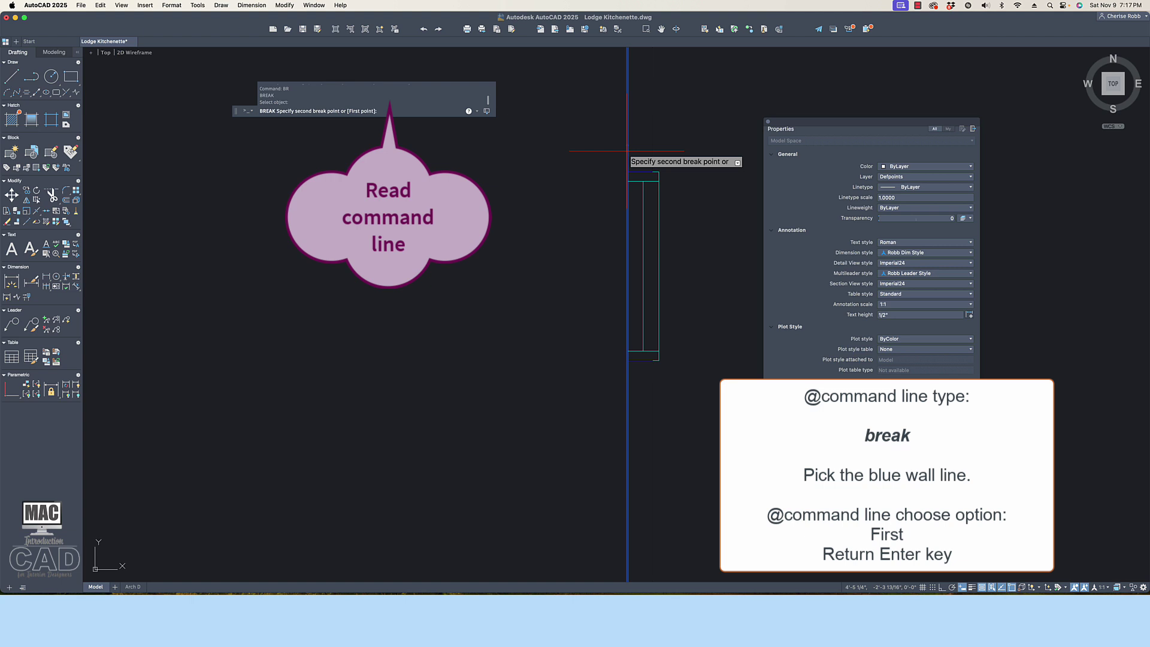
type("f")
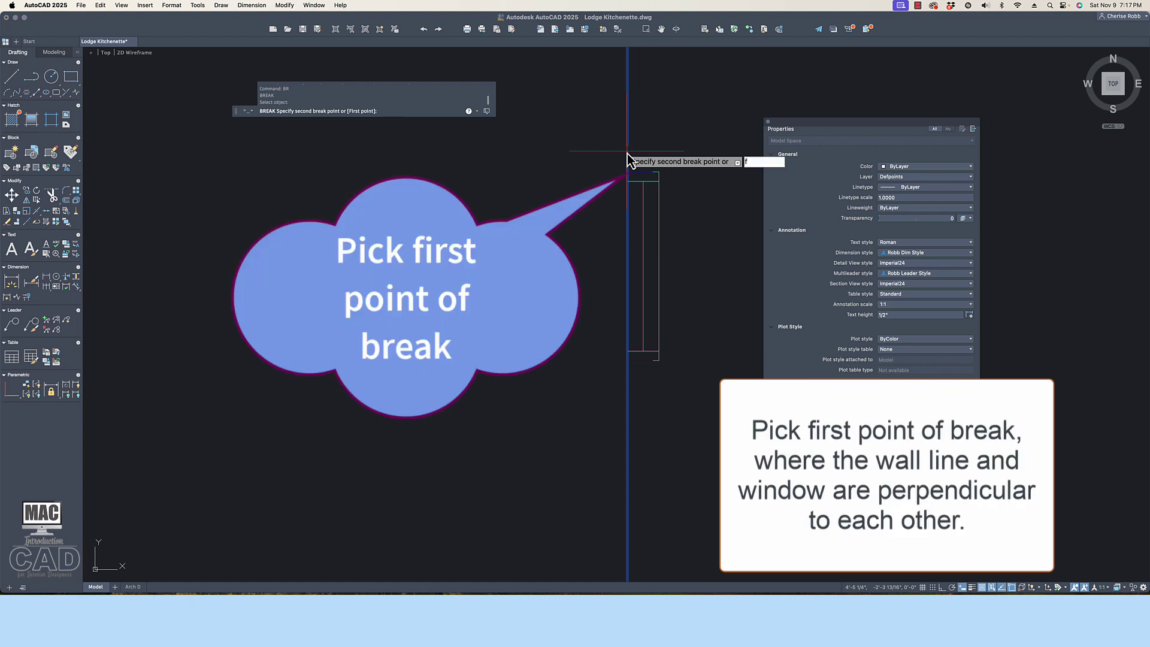
key("Return")
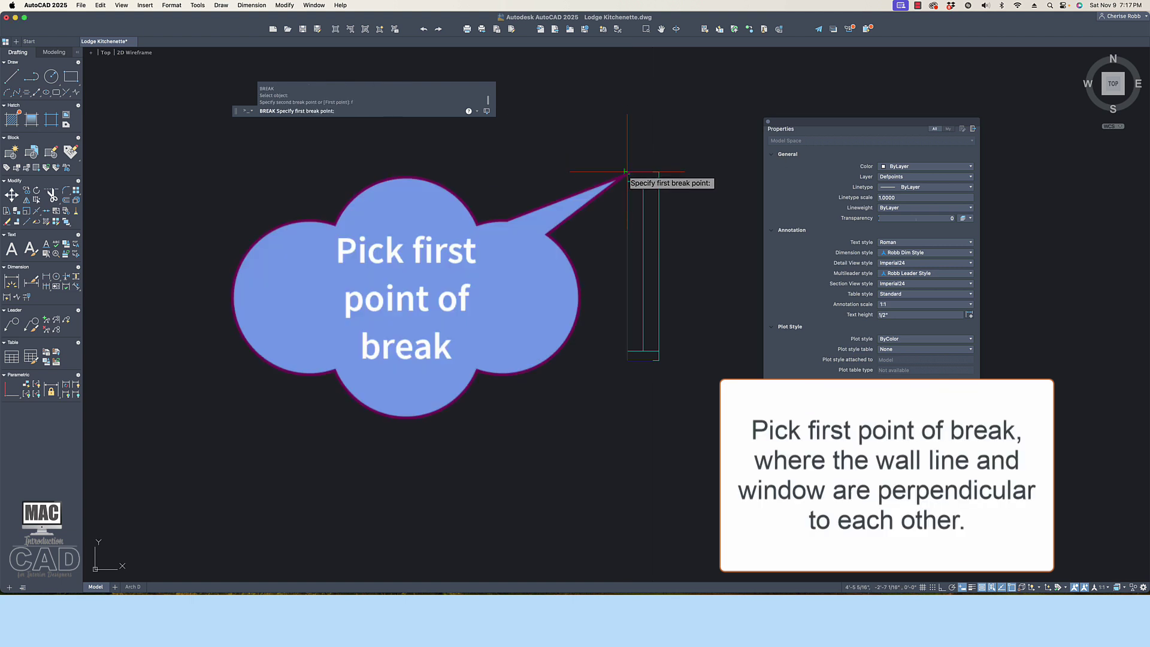
left_click(627, 174)
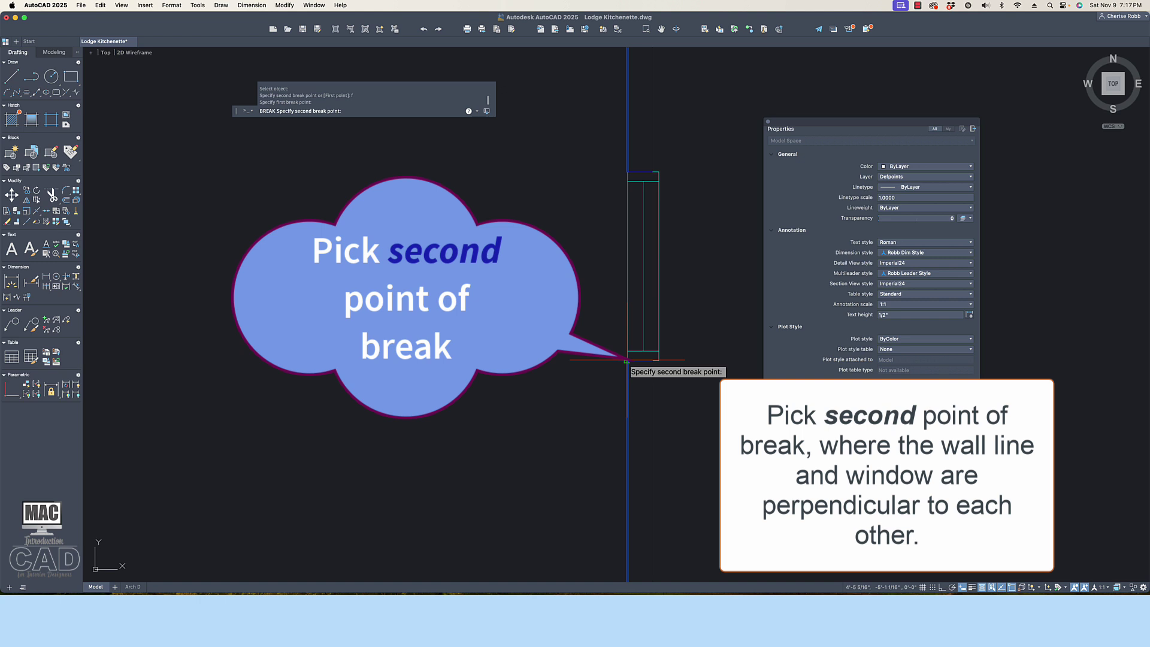
left_click(626, 360)
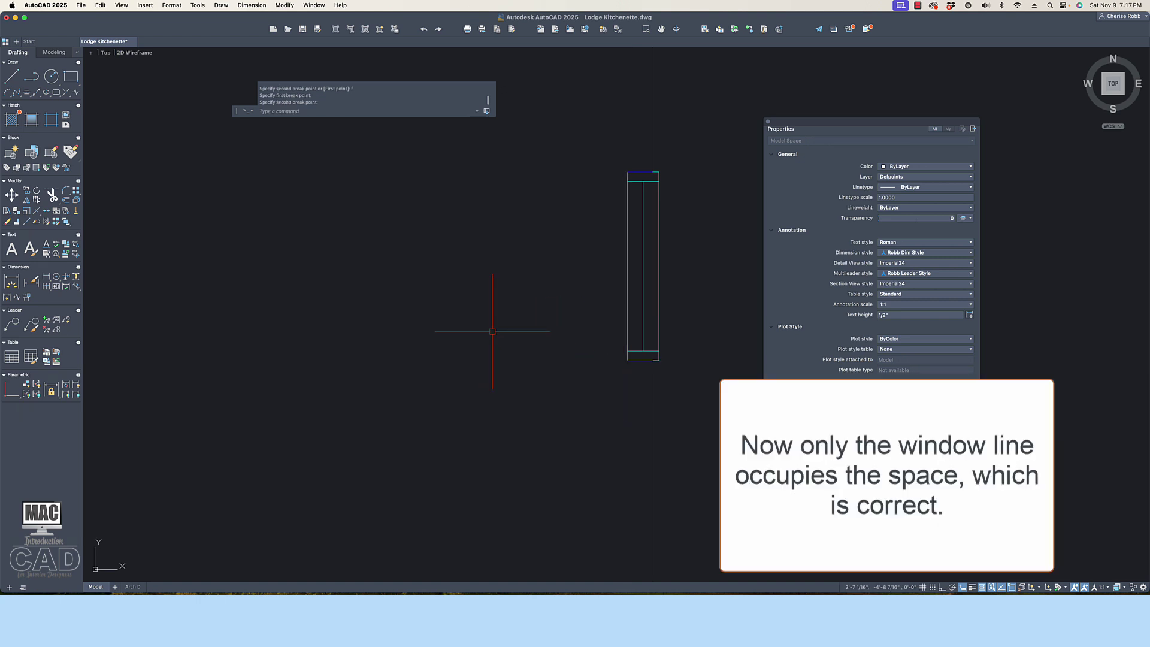
Delete the two stray purple FIXTURES lines beneath the top wall's windows
scroll(482, 330, "down", 5)
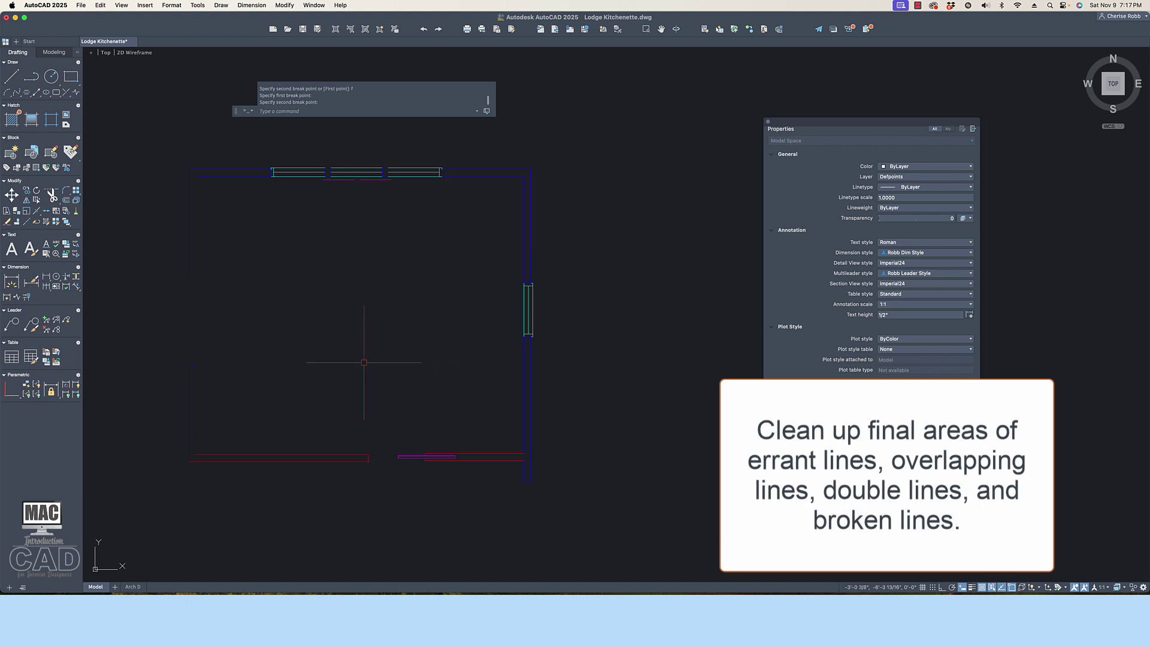
scroll(348, 158, "up", 3)
scroll(352, 147, "up", 2)
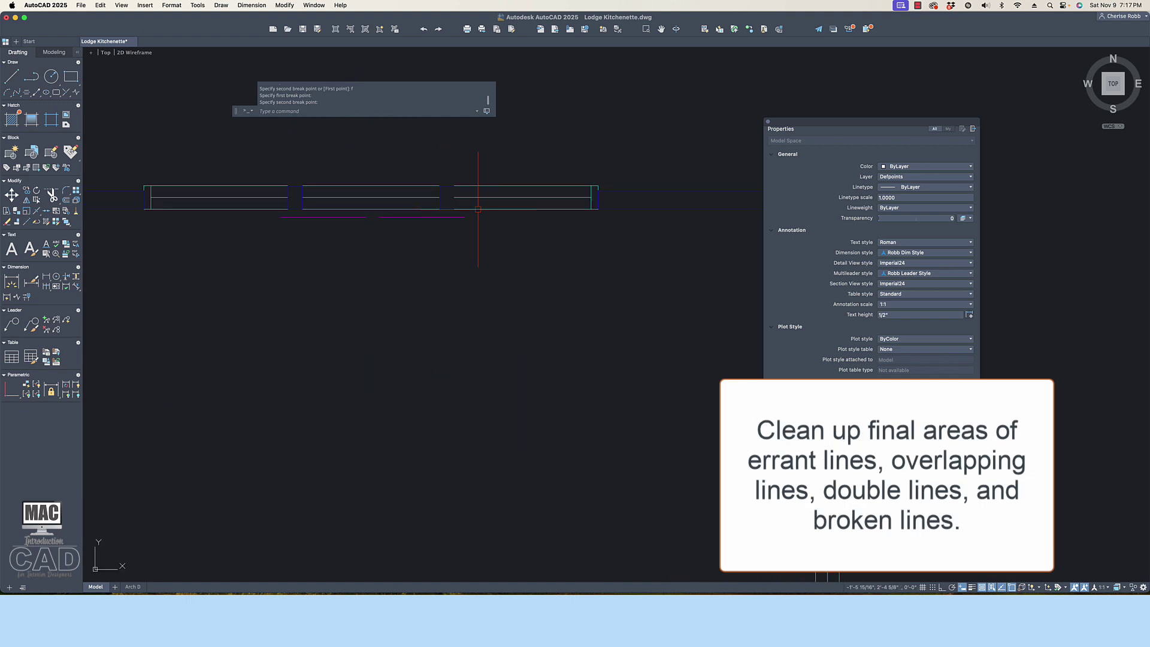
left_click(479, 214)
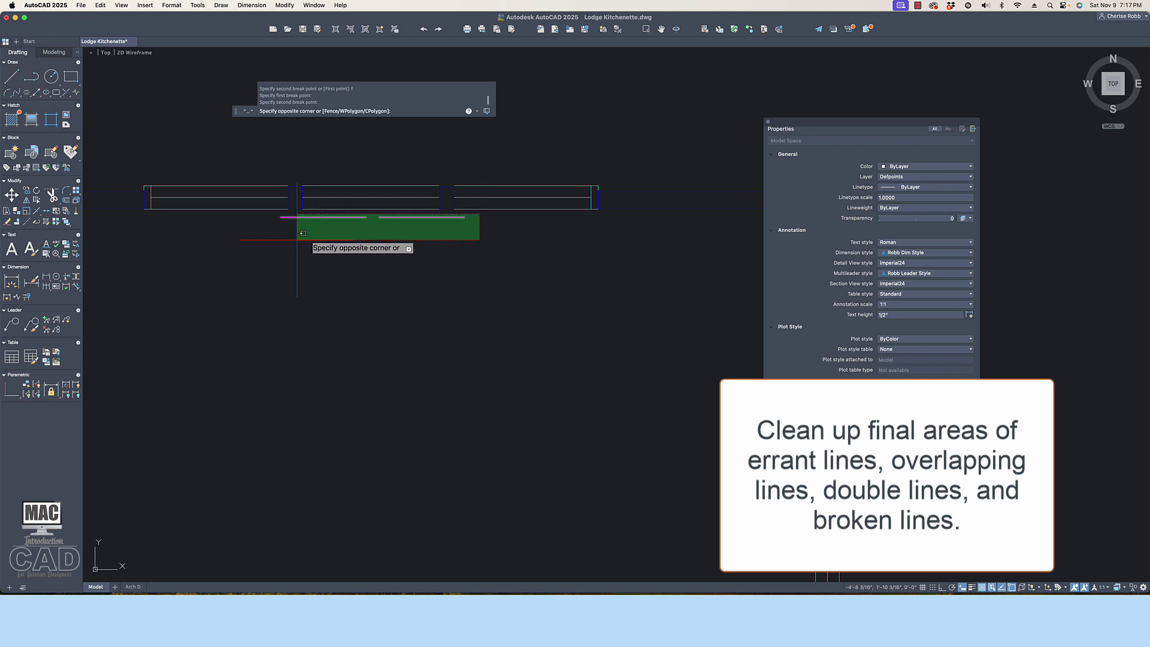
left_click(261, 241)
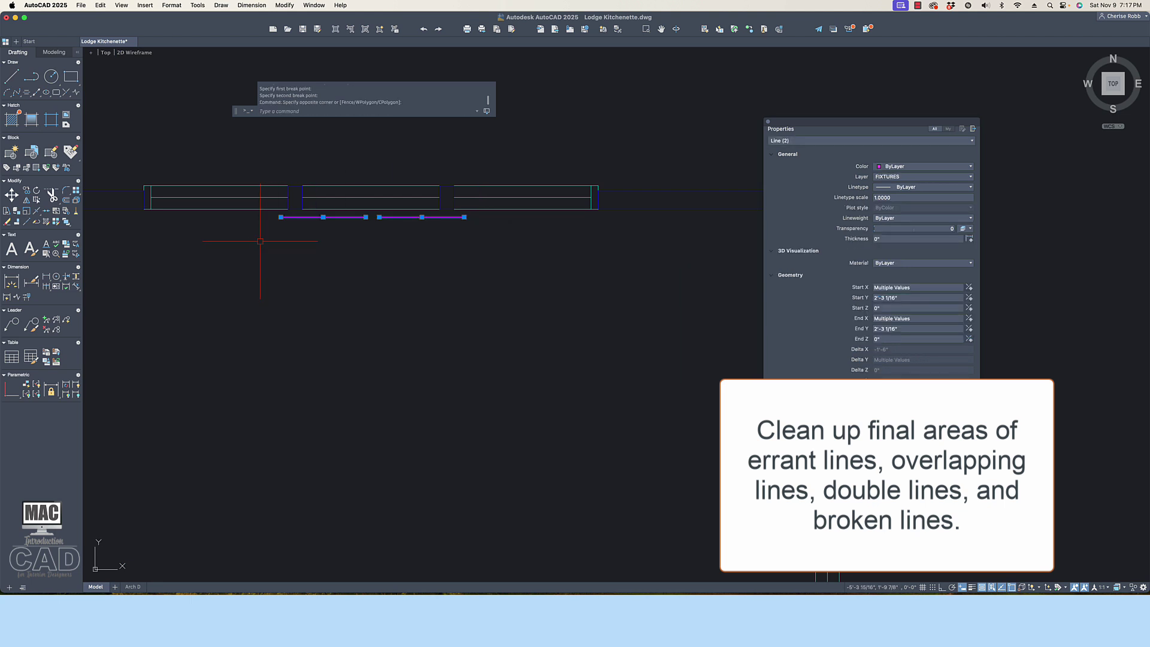
key("Delete")
scroll(270, 243, "down", 4)
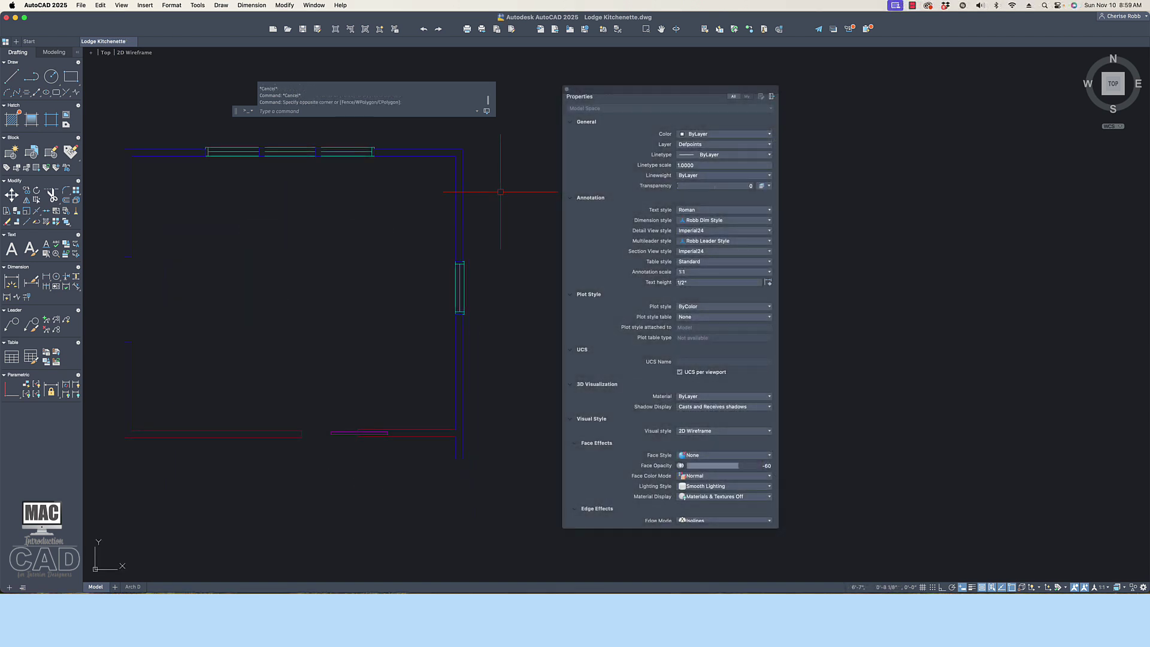
Move the five bottom interior wall lines onto layer A-Walls-INT
left_click(318, 427)
left_click(291, 449)
left_click(410, 420)
left_click(402, 458)
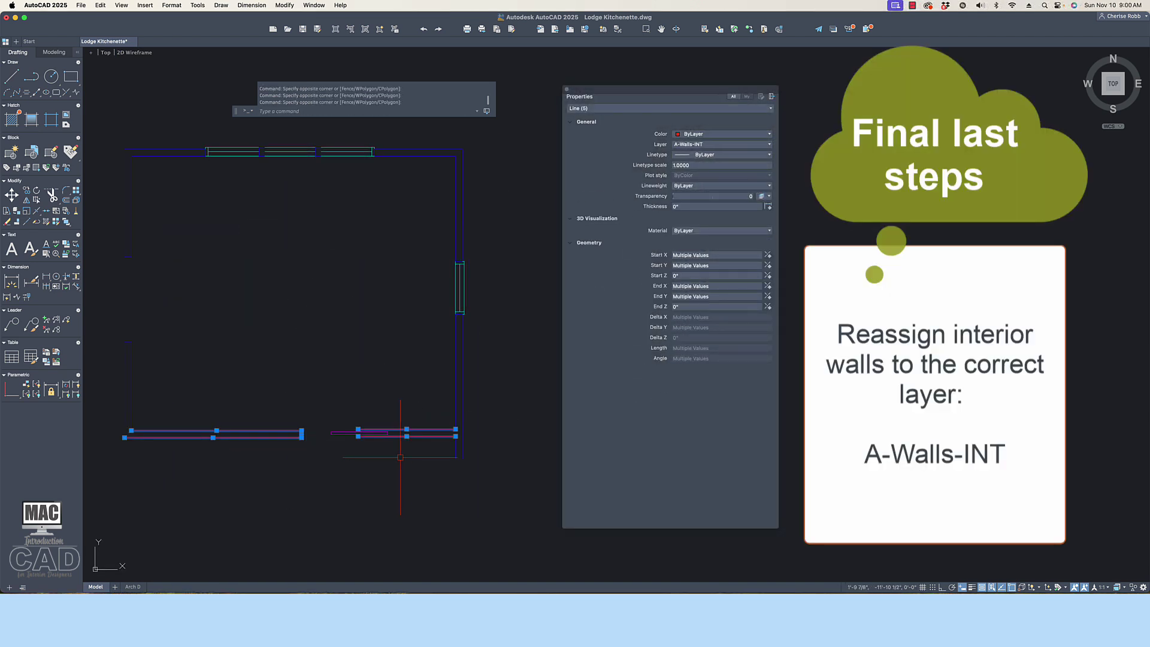
left_click(717, 146)
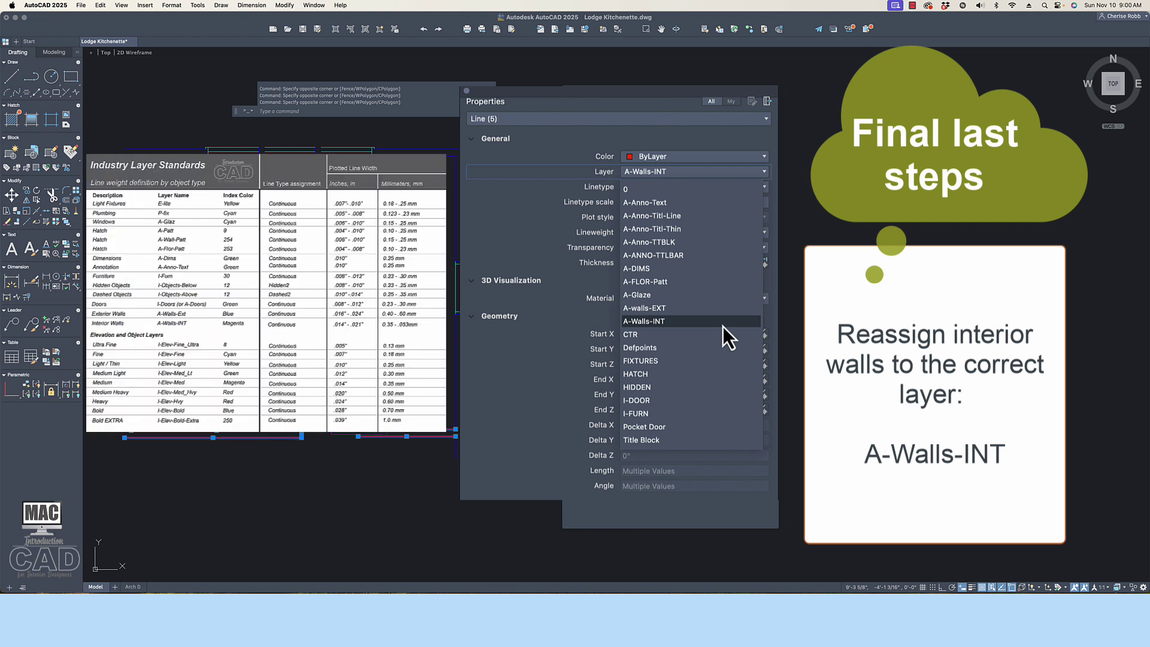
left_click(723, 326)
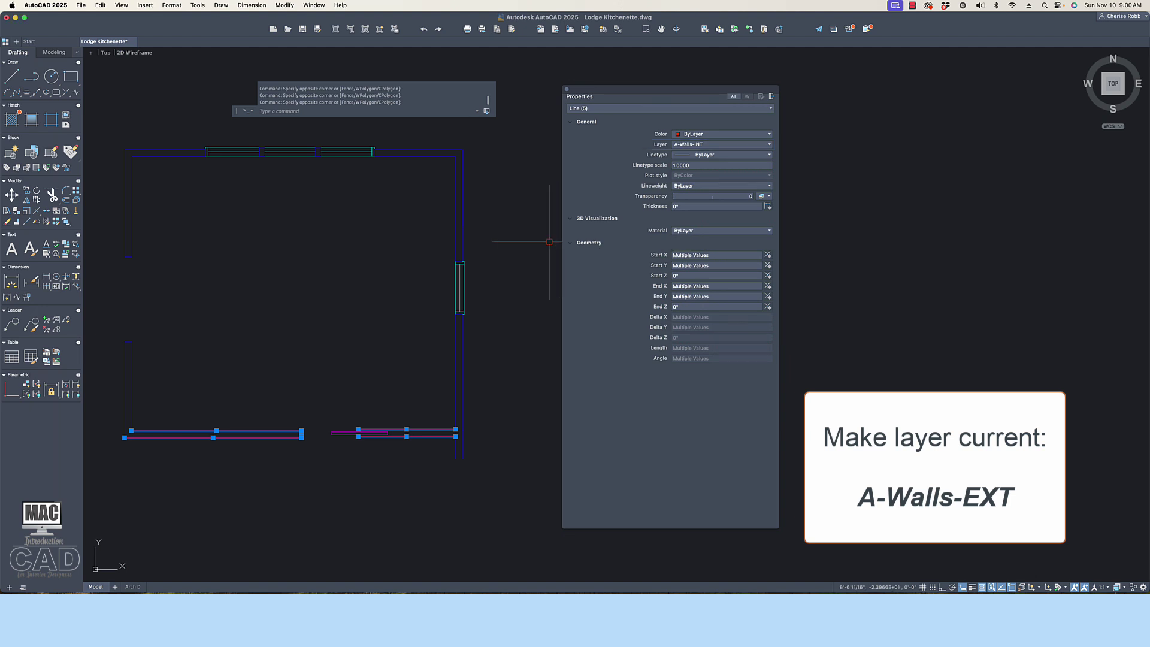
Make A-walls-EXT the current layer
key("Escape")
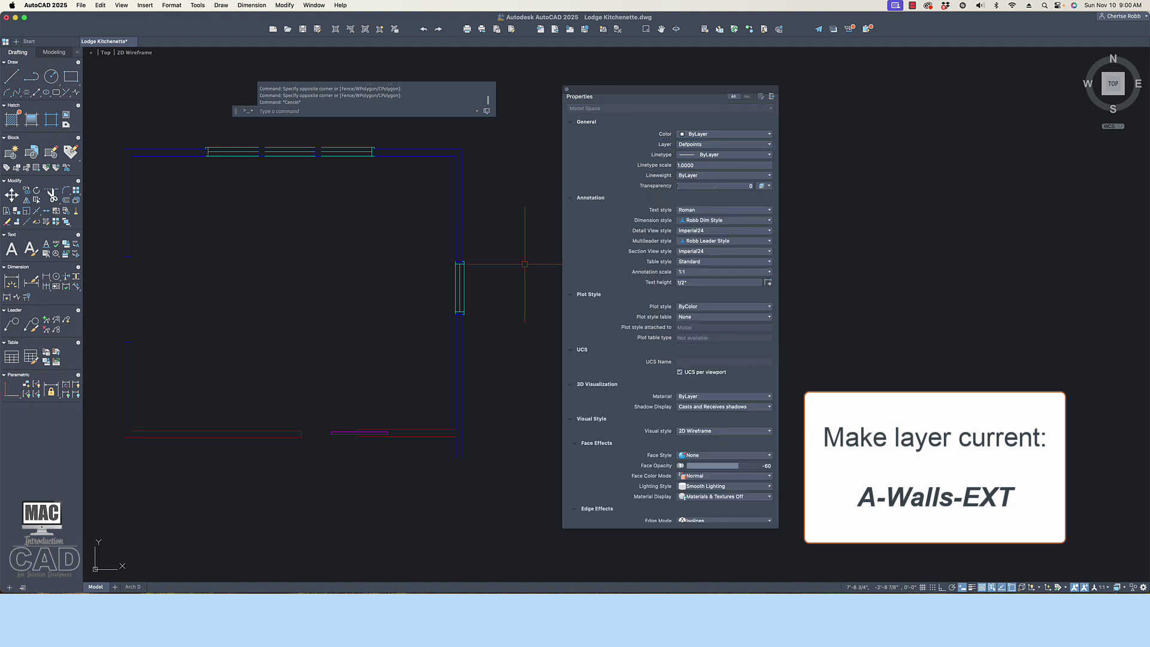
left_click(702, 146)
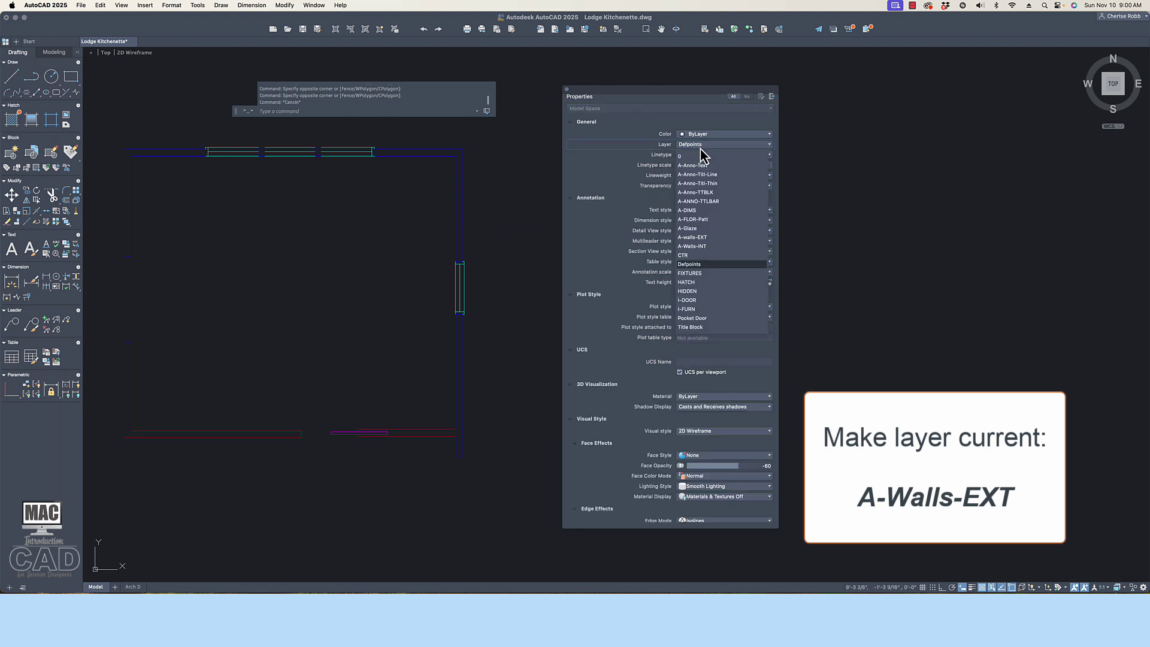
left_click(700, 238)
scroll(458, 470, "up", 5)
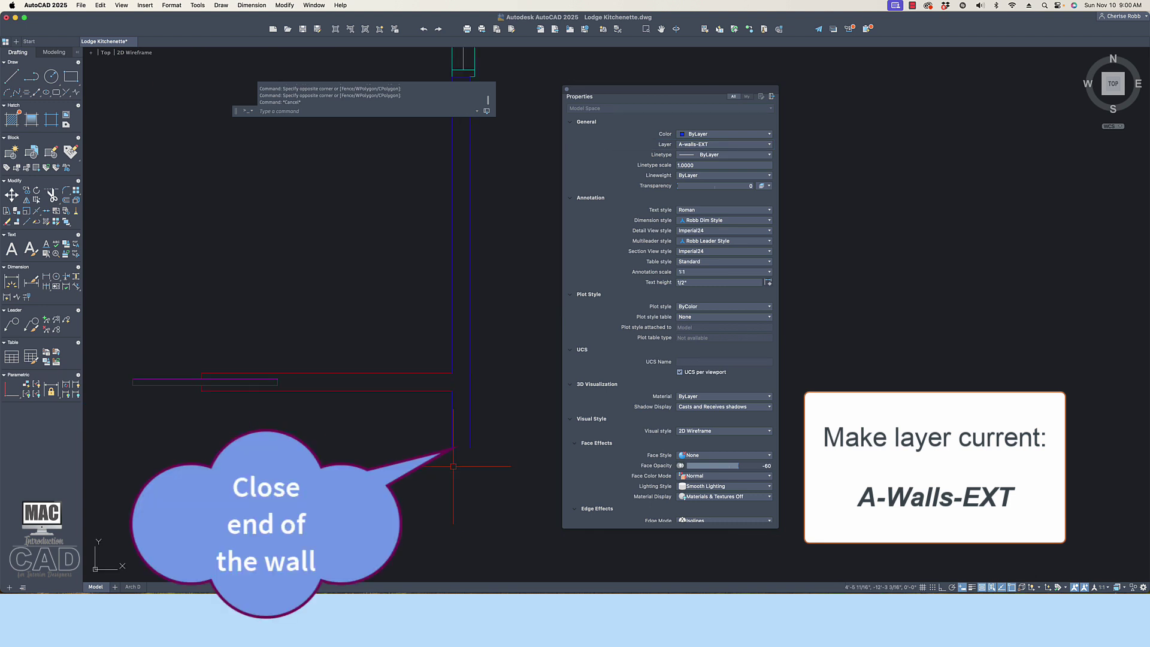
Draw a short line closing the exterior wall's open end
type("l")
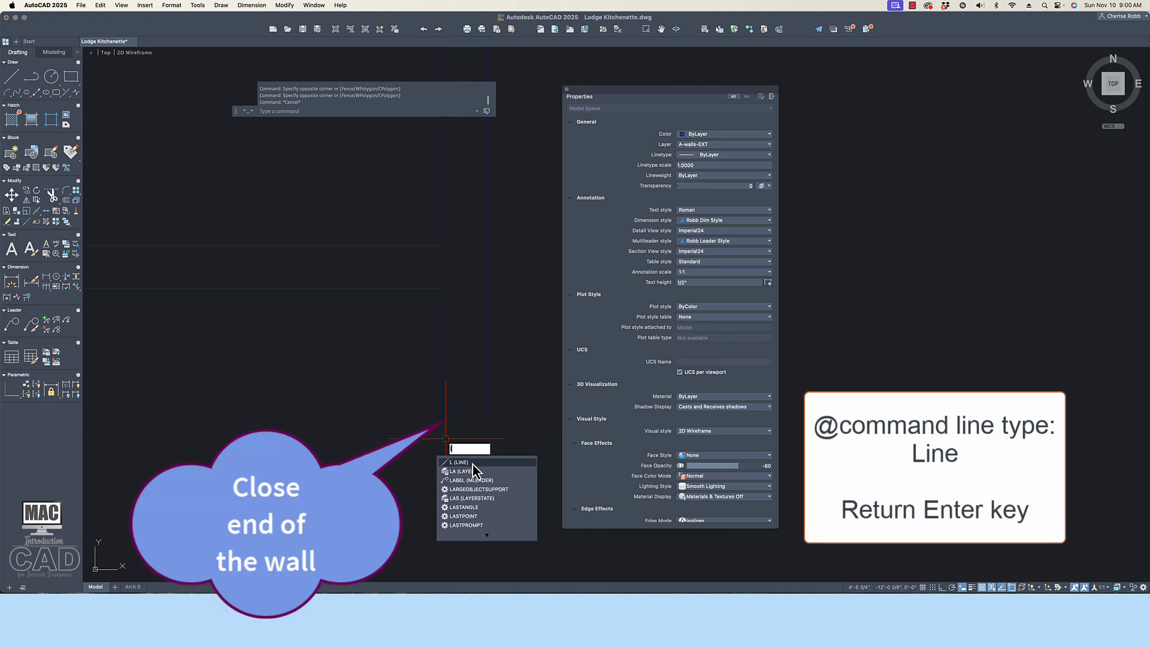
key("Return")
left_click(442, 423)
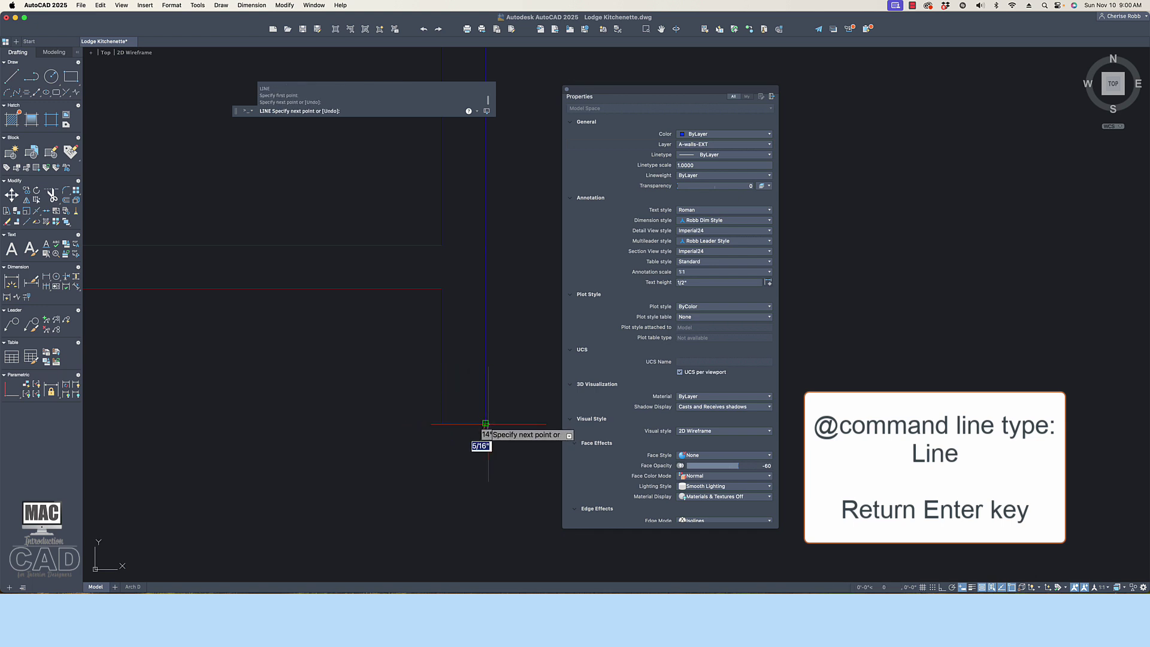
left_click(486, 423)
key("Return")
scroll(462, 398, "up", 3)
scroll(411, 347, "down", 5)
scroll(411, 349, "up", 2)
scroll(411, 349, "down", 1)
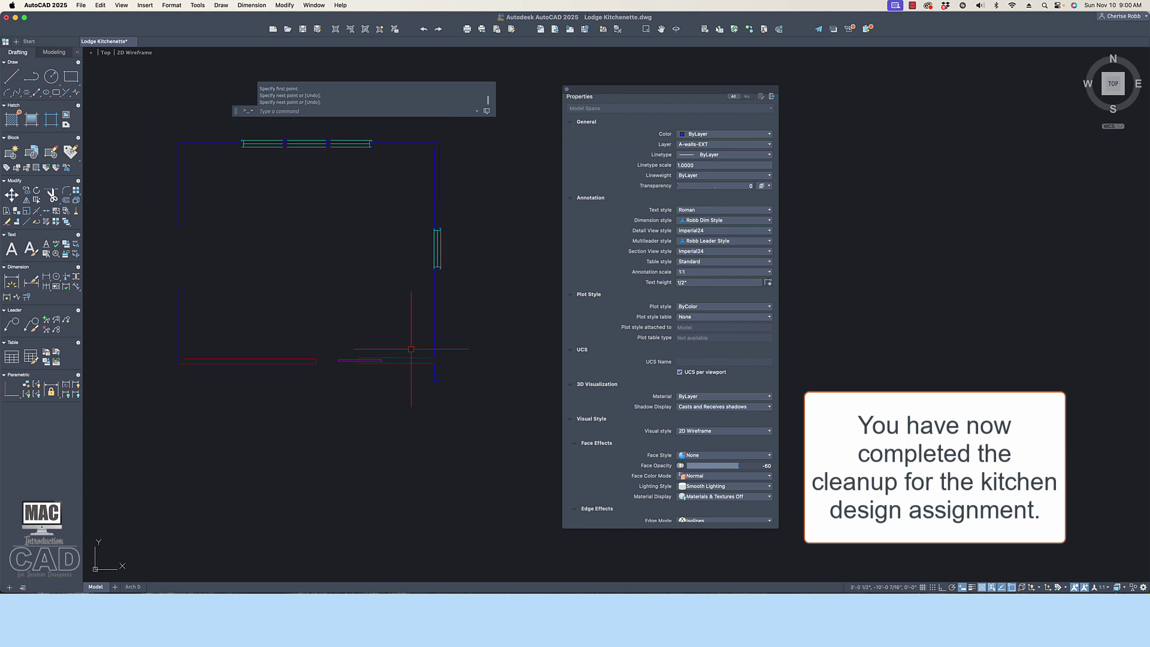